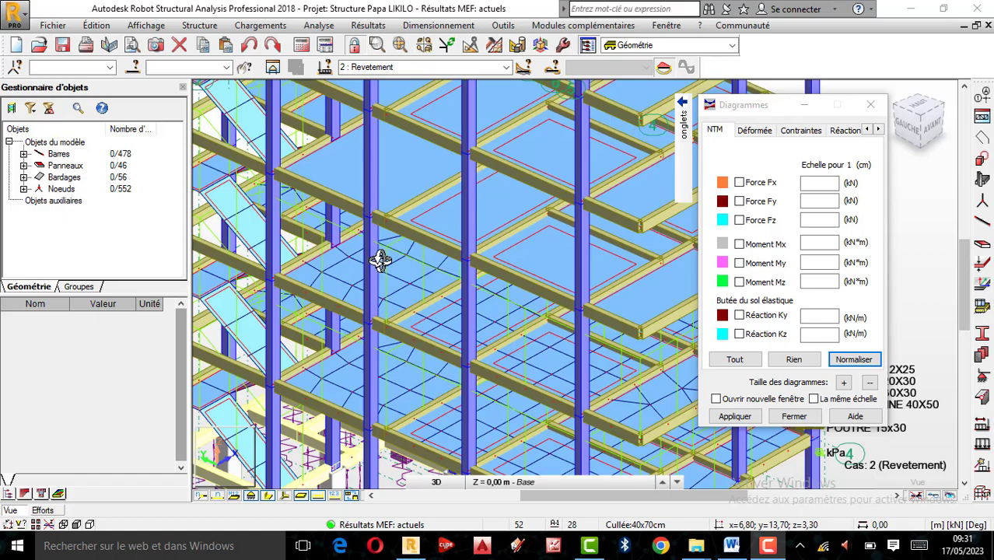
scroll(350, 257, down, 3)
scroll(393, 311, up, 3)
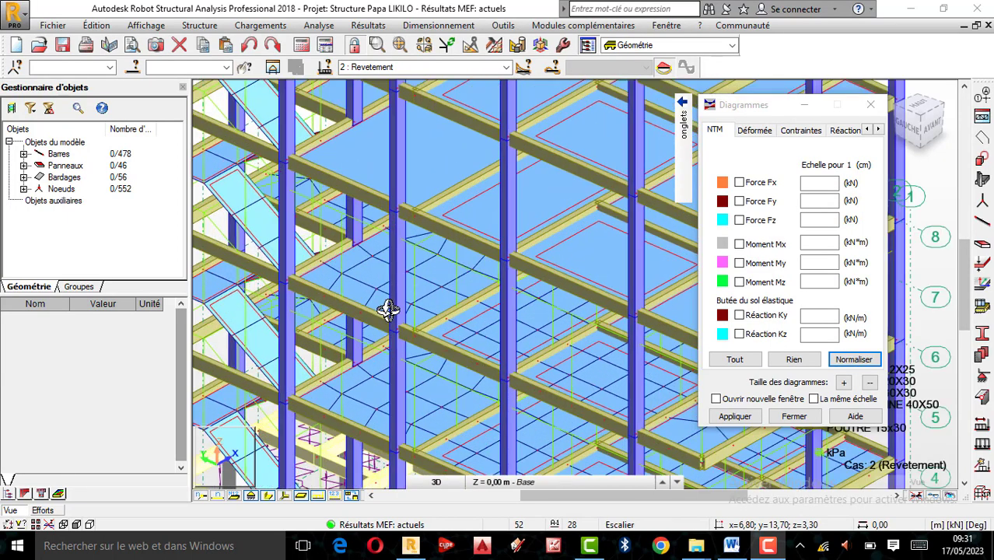
scroll(392, 310, down, 3)
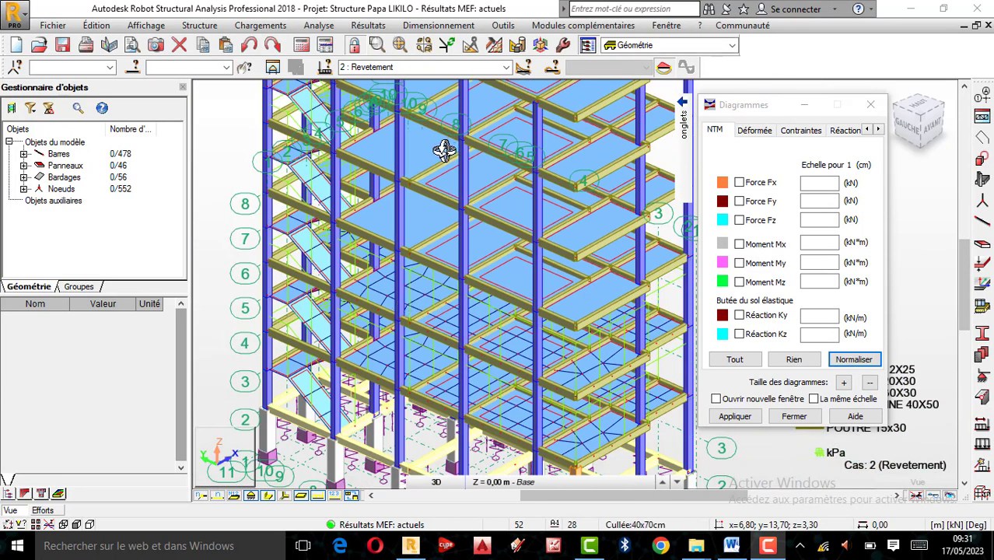
scroll(406, 271, down, 1)
scroll(428, 220, up, 1)
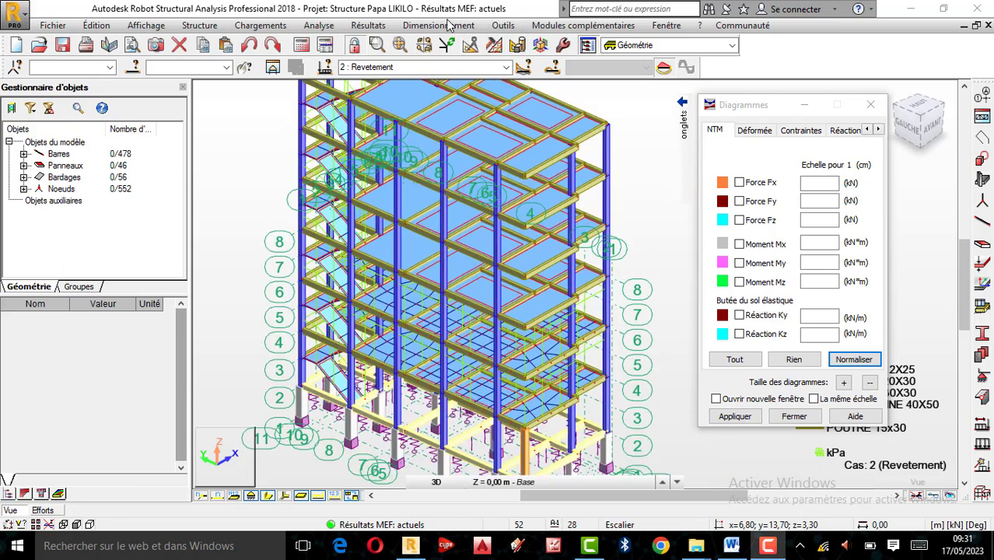
In the task preferences, set the default meshing of all panels to a fixed element size of 0.30 m
click(503, 25)
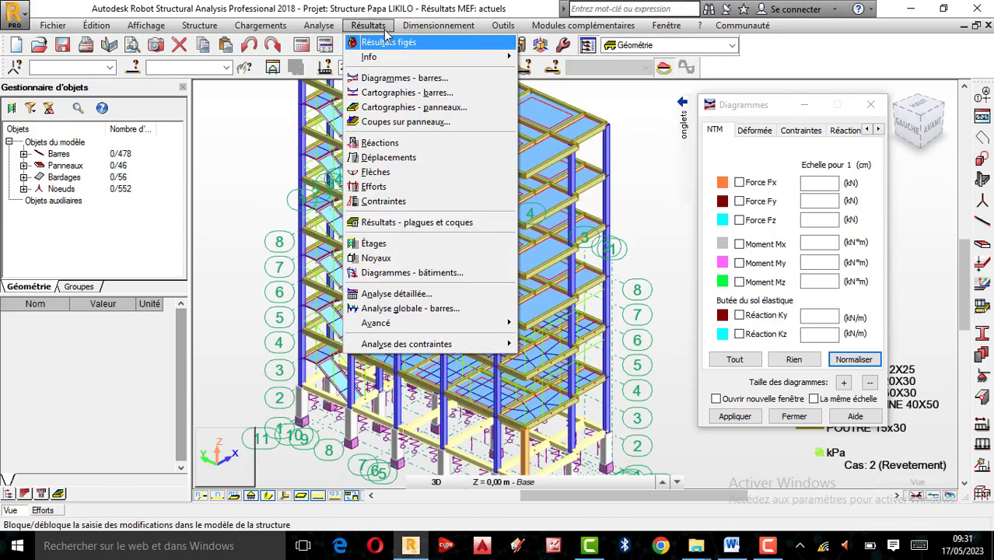
mouse_move(502, 24)
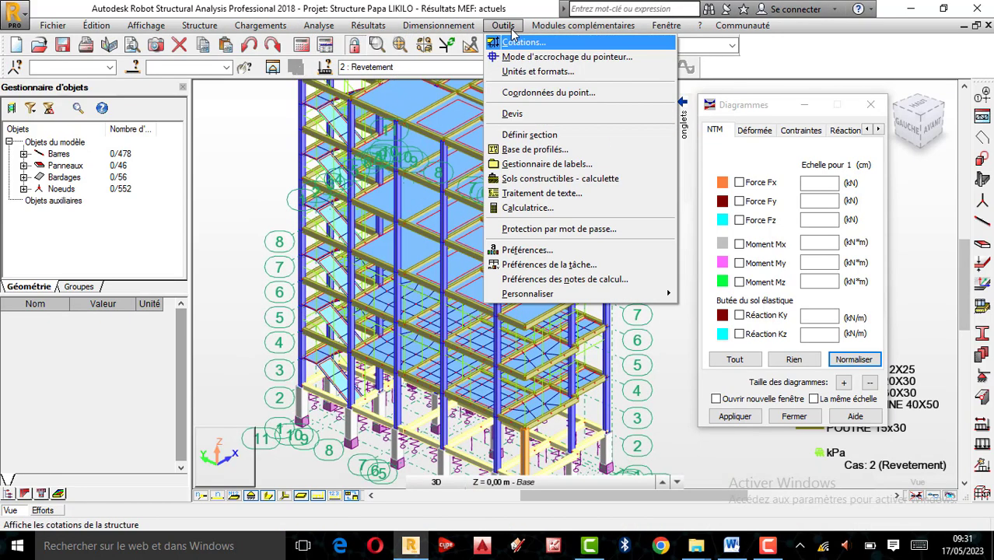
click(555, 265)
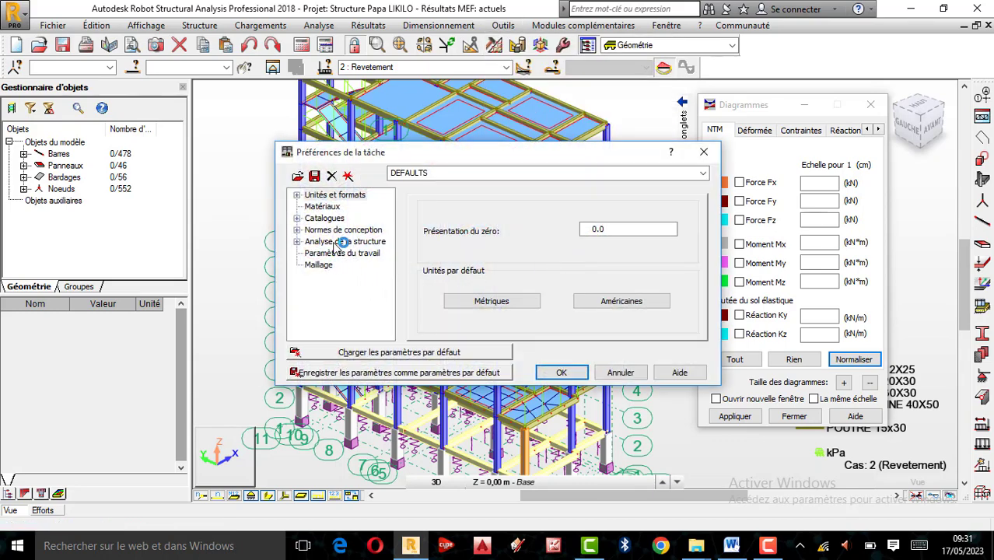
click(315, 265)
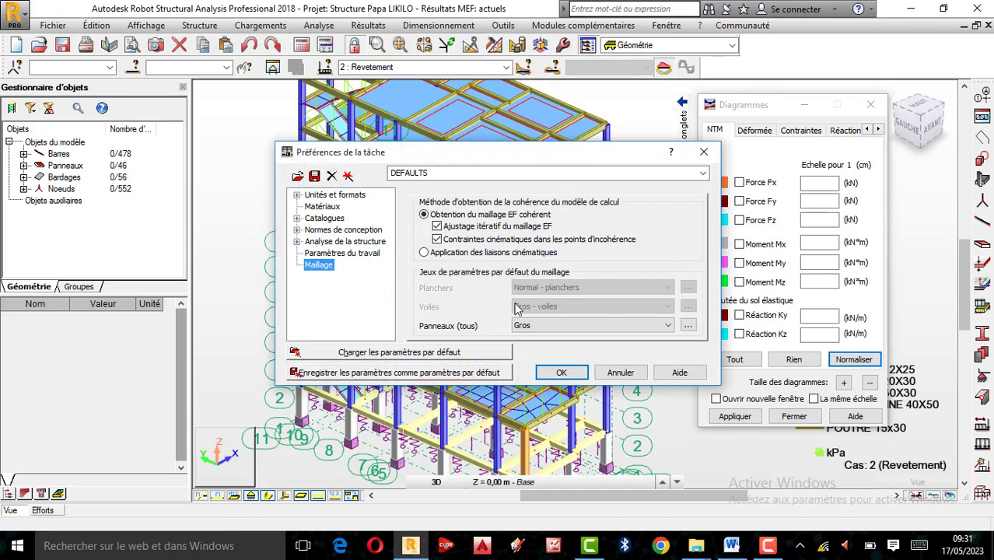
click(689, 327)
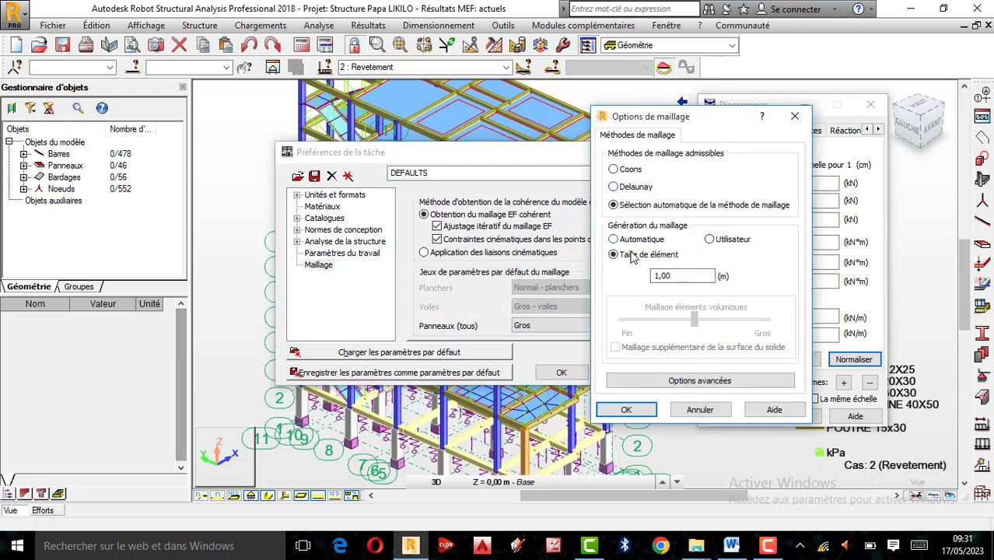
click(709, 240)
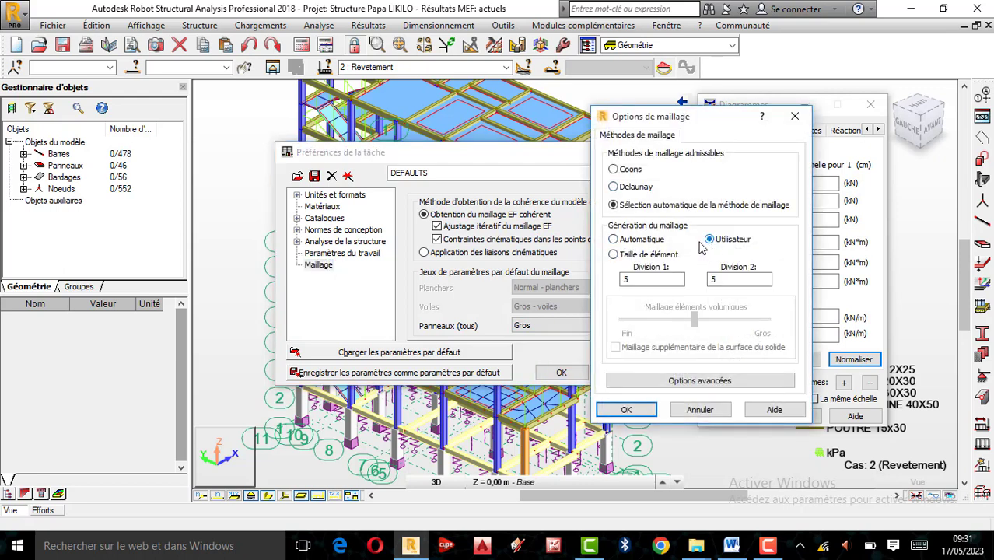
click(614, 255)
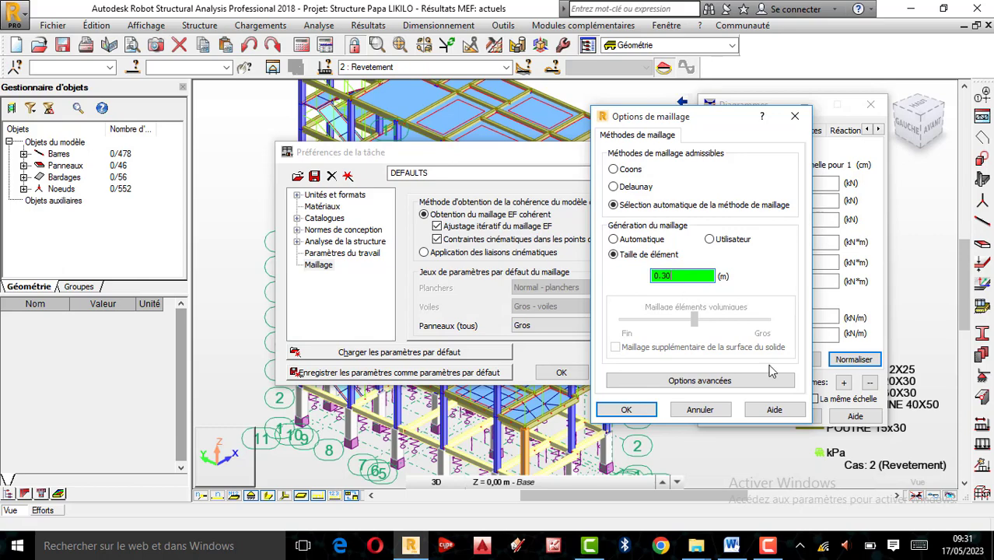
Set the advanced meshing options to Triangle (3 noeuds) surface elements with the Delaunay method, using the Delaunay + Kang variant
click(700, 382)
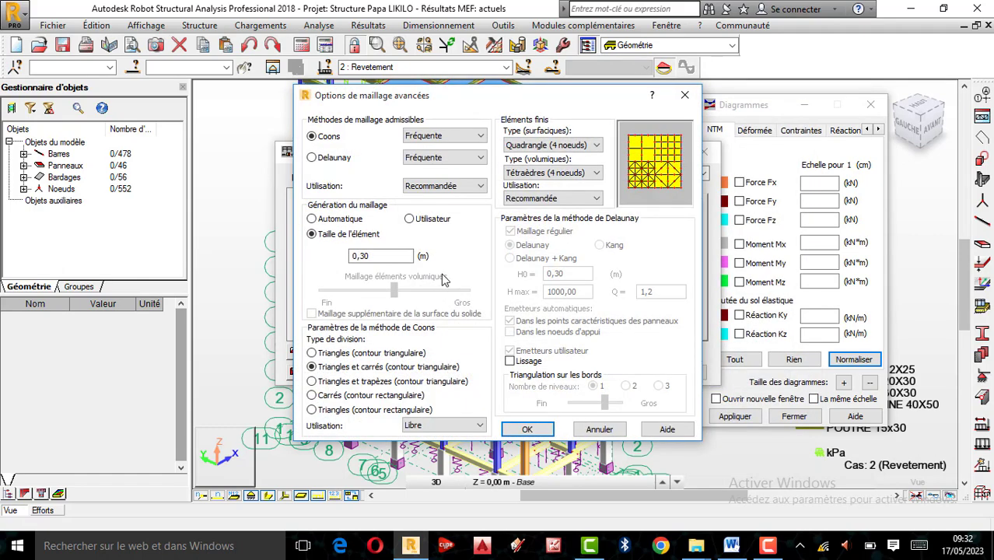
click(583, 146)
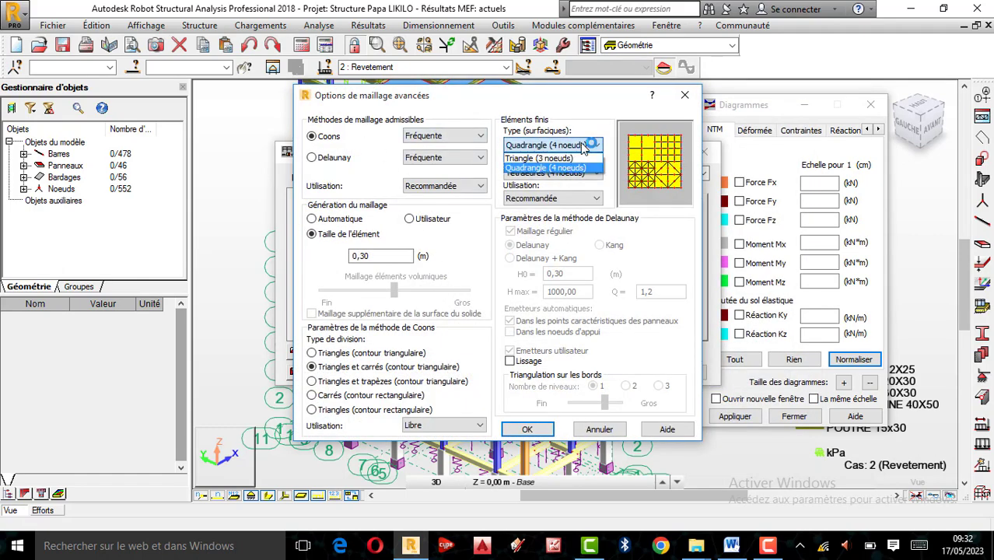
click(545, 165)
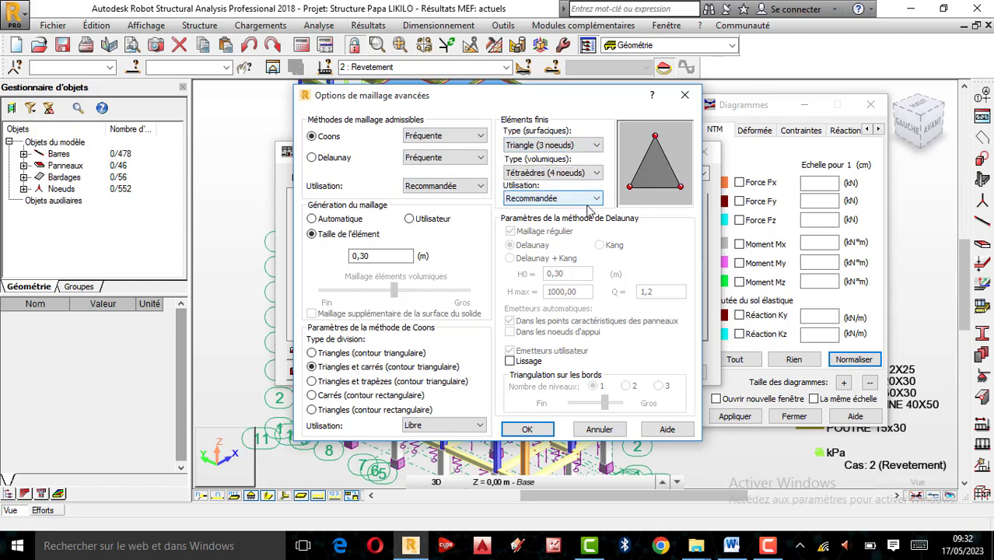
click(334, 158)
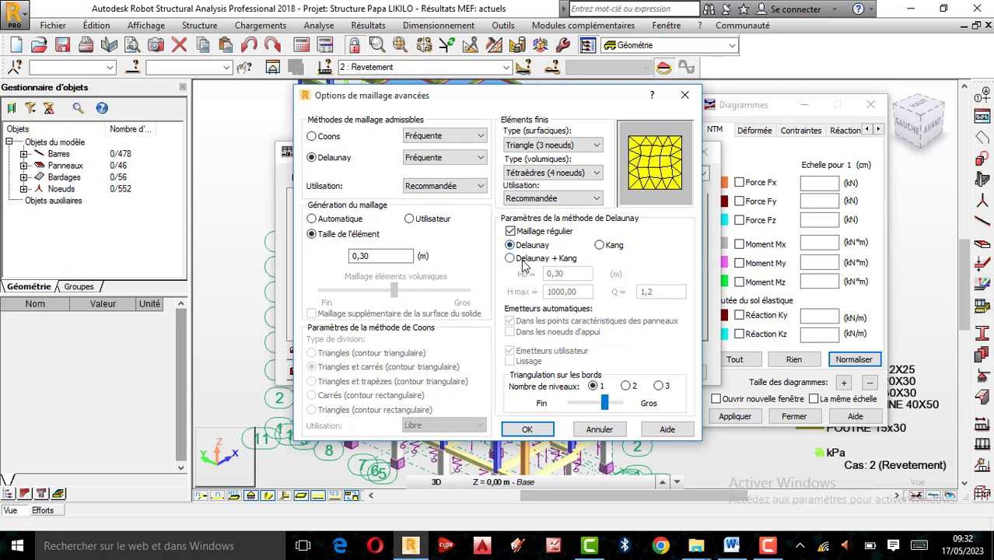
click(512, 259)
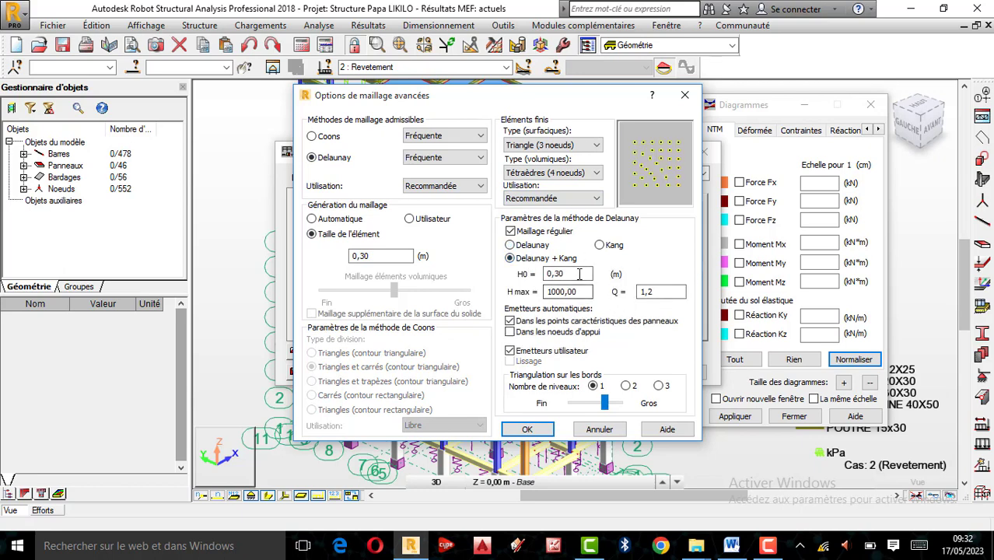
click(527, 429)
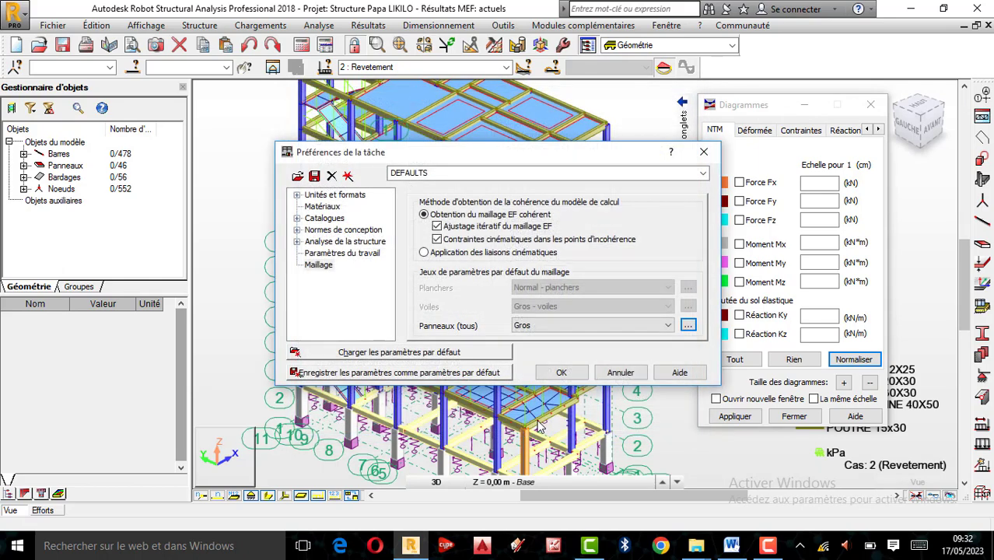
Save the meshing preferences as the default parameters and recalculate the structure
click(373, 373)
click(530, 304)
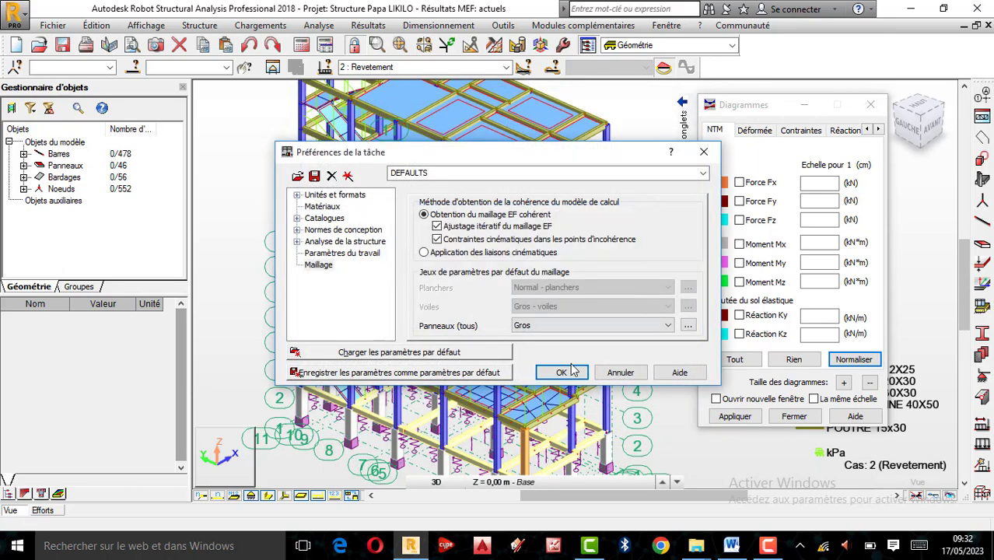
click(560, 373)
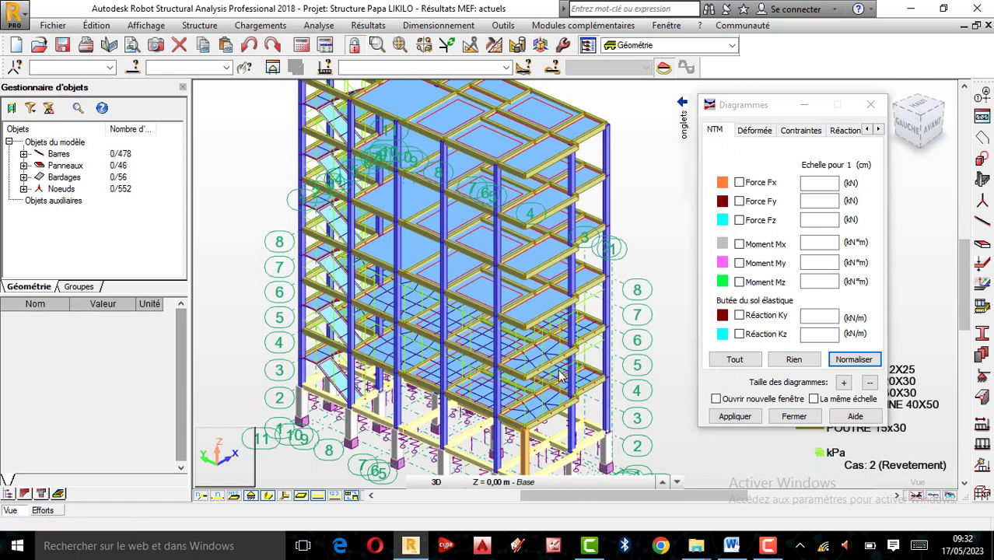
click(308, 47)
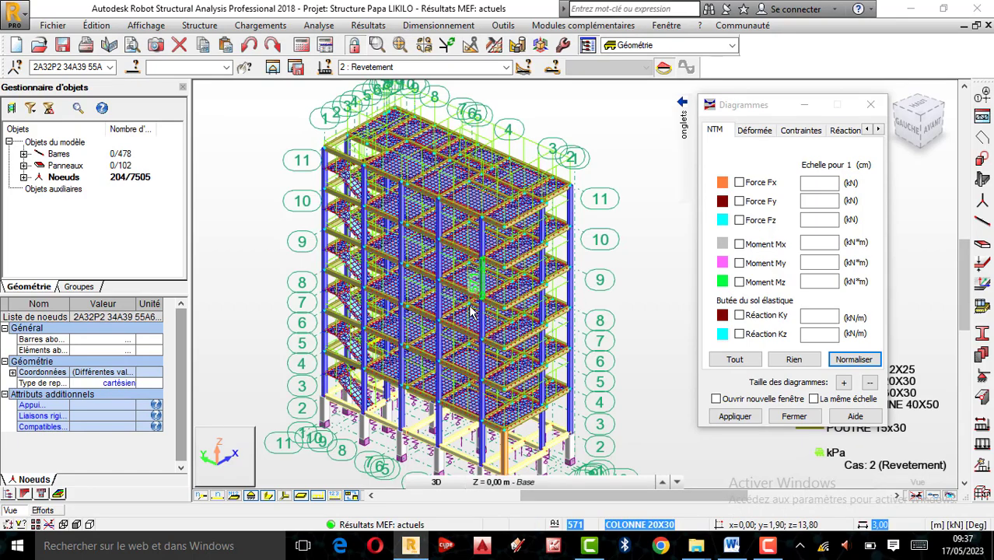
Examine the finite element mesh on the floor slabs and staircase across all storeys, with load case 2 : Revetement selected
scroll(466, 319, up, 3)
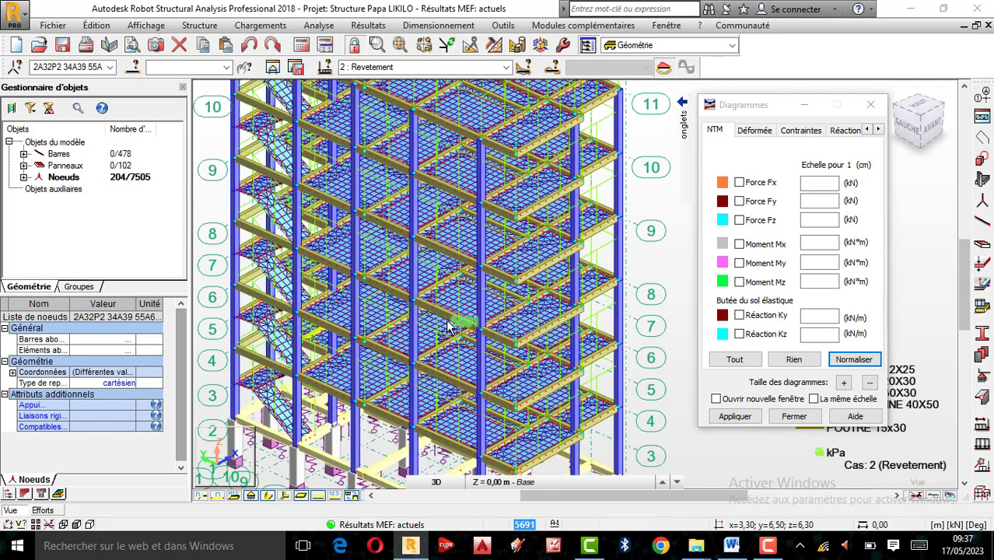
scroll(449, 327, up, 3)
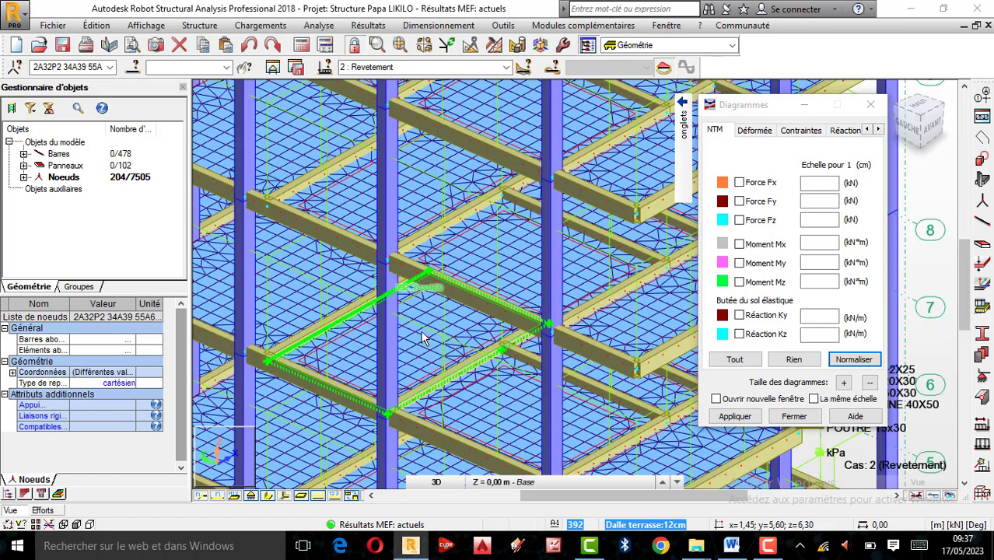
scroll(422, 338, down, 2)
scroll(449, 321, down, 3)
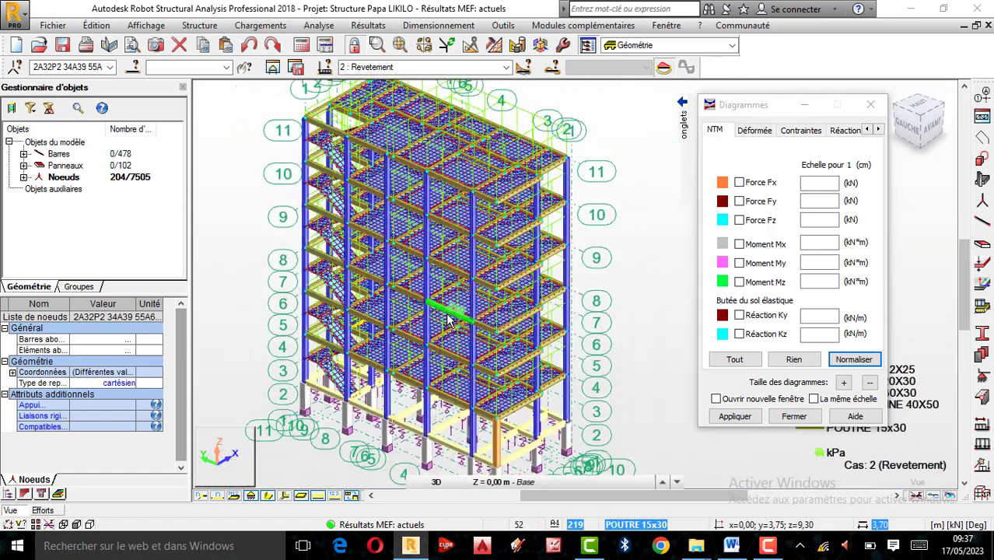
scroll(420, 282, up, 1)
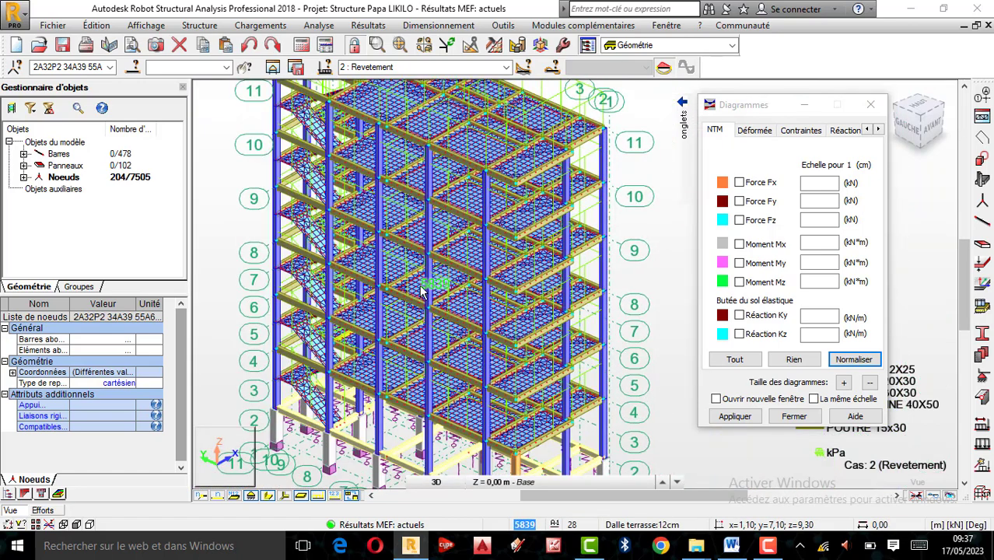
scroll(421, 293, down, 1)
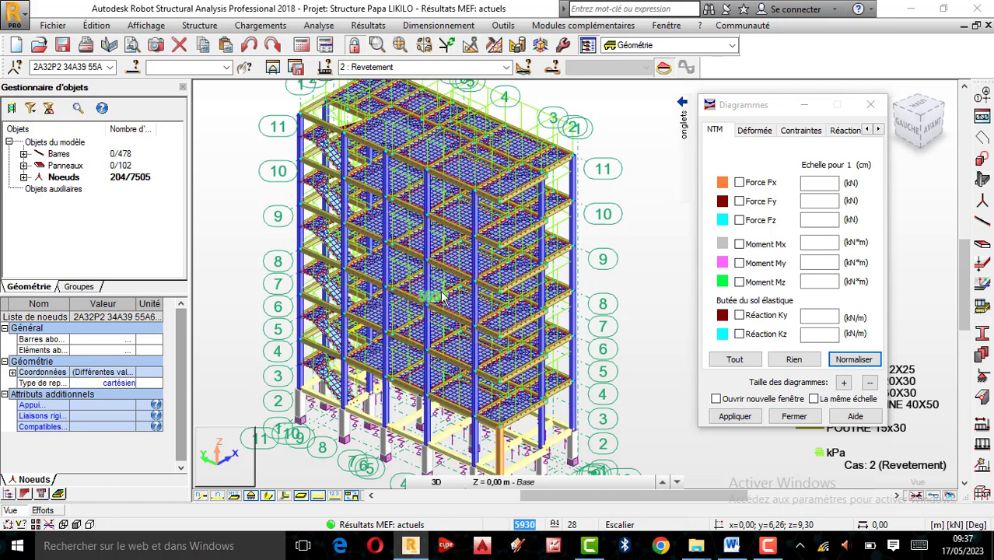
click(506, 67)
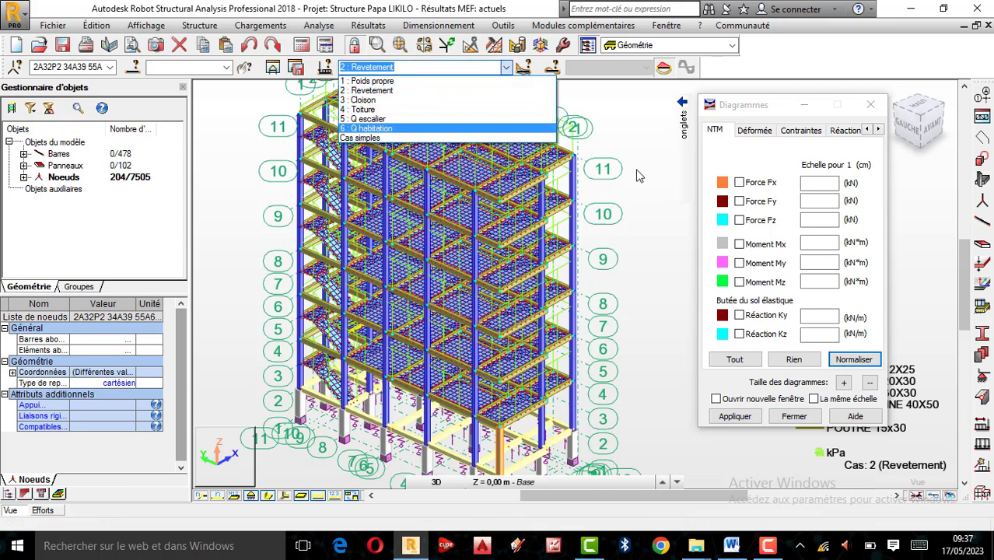
click(407, 91)
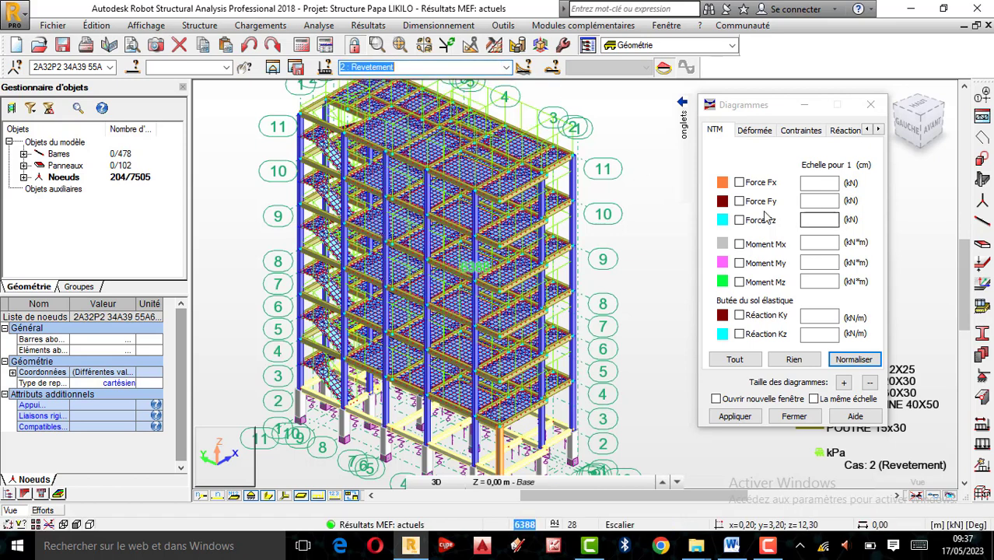
scroll(501, 307, up, 2)
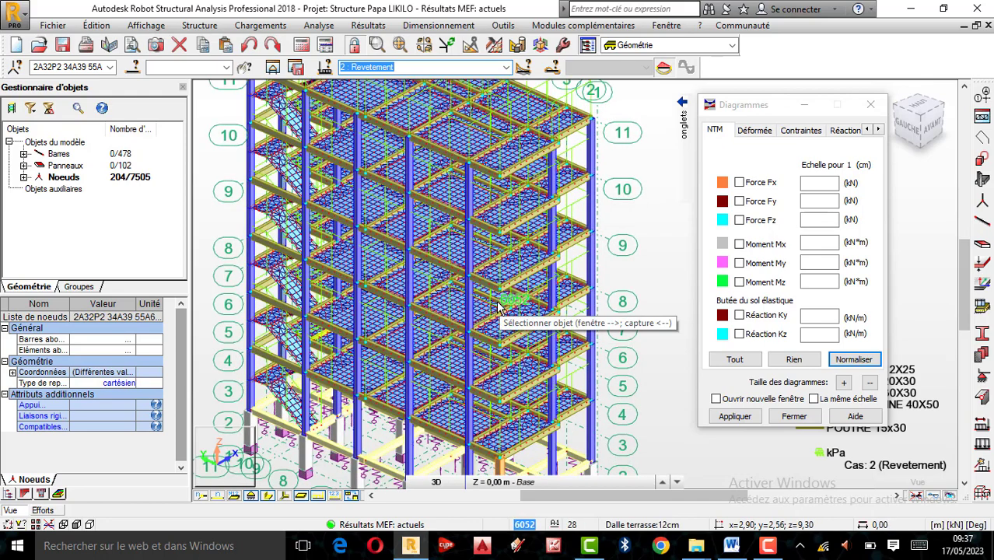
scroll(502, 307, down, 2)
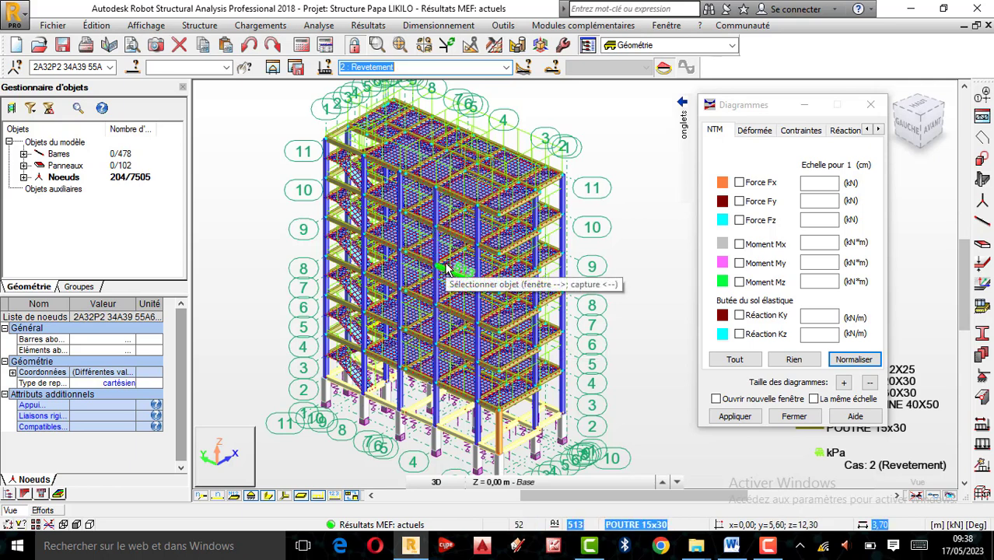
scroll(410, 368, up, 3)
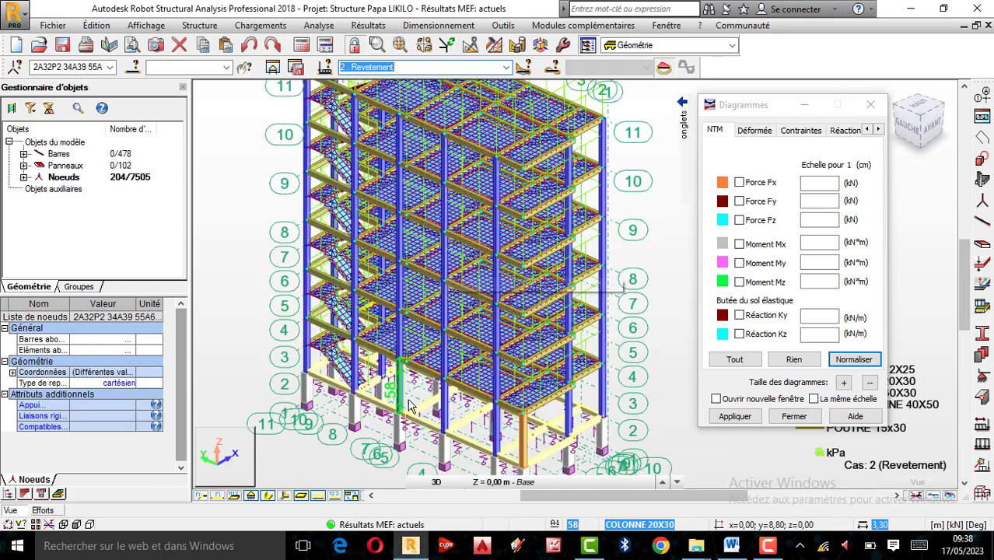
scroll(410, 368, down, 3)
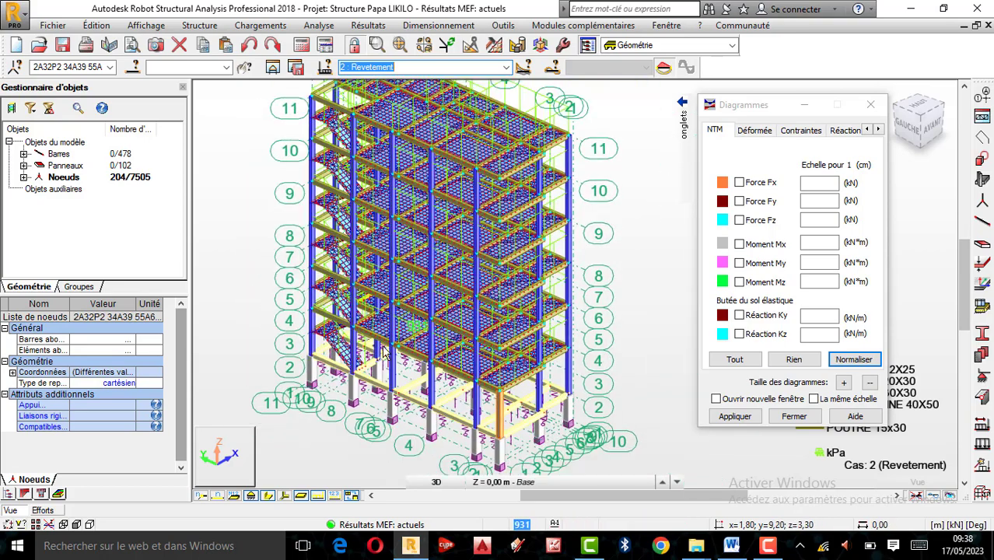
scroll(457, 338, down, 1)
scroll(504, 414, up, 1)
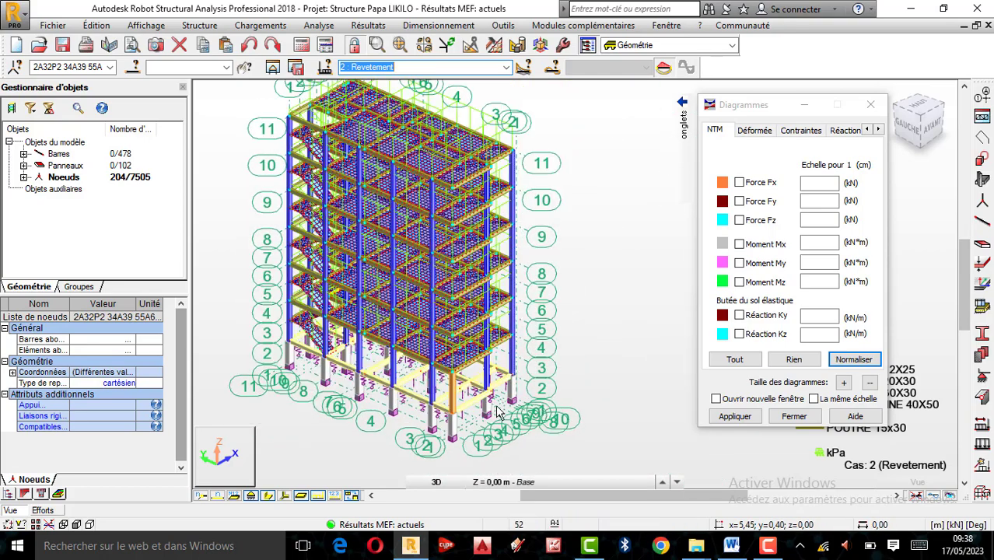
click(908, 109)
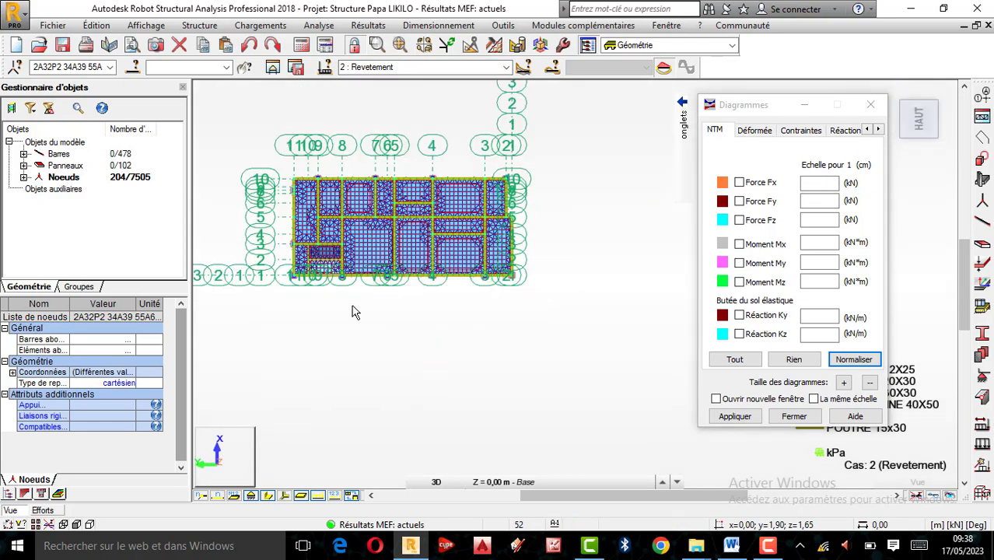
scroll(300, 222, up, 2)
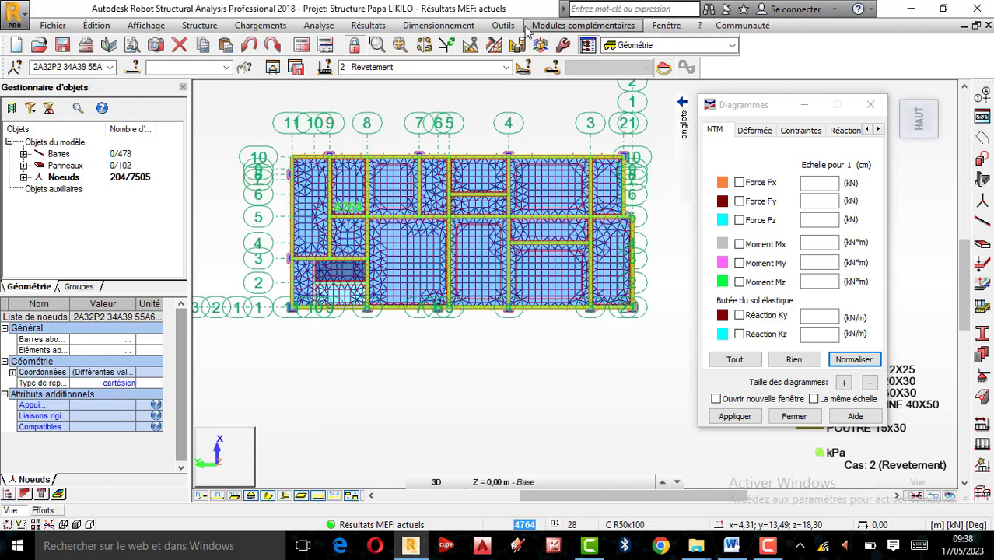
click(503, 25)
click(514, 42)
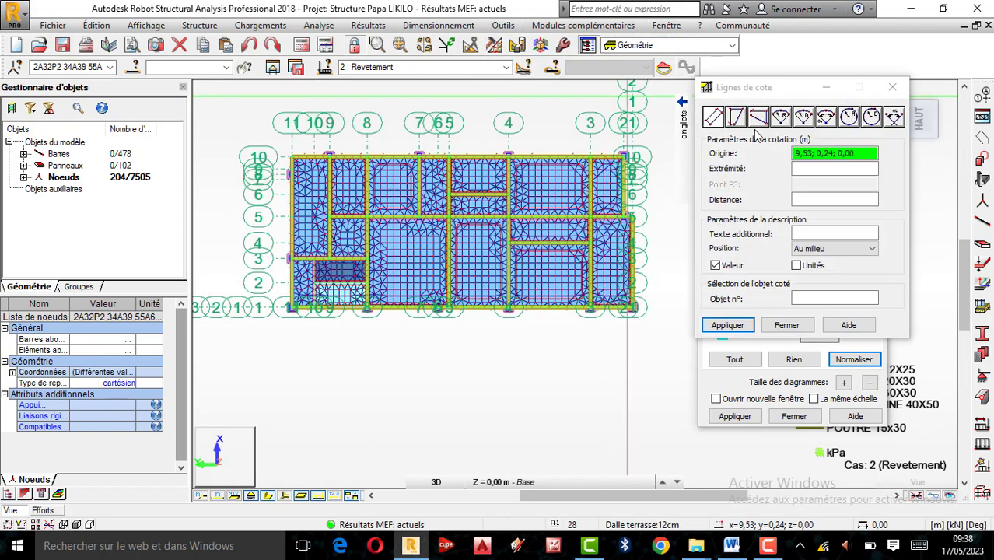
click(346, 315)
click(638, 309)
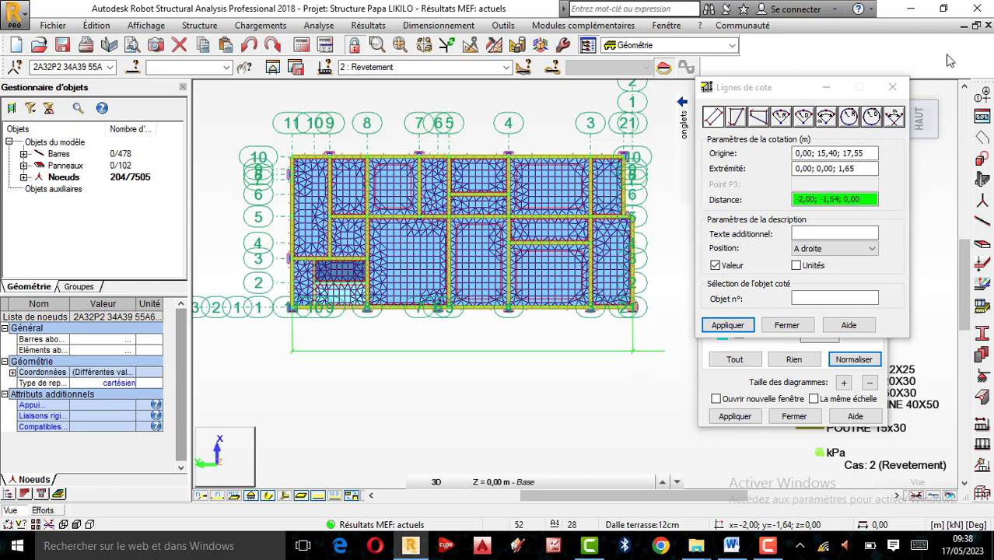
click(892, 86)
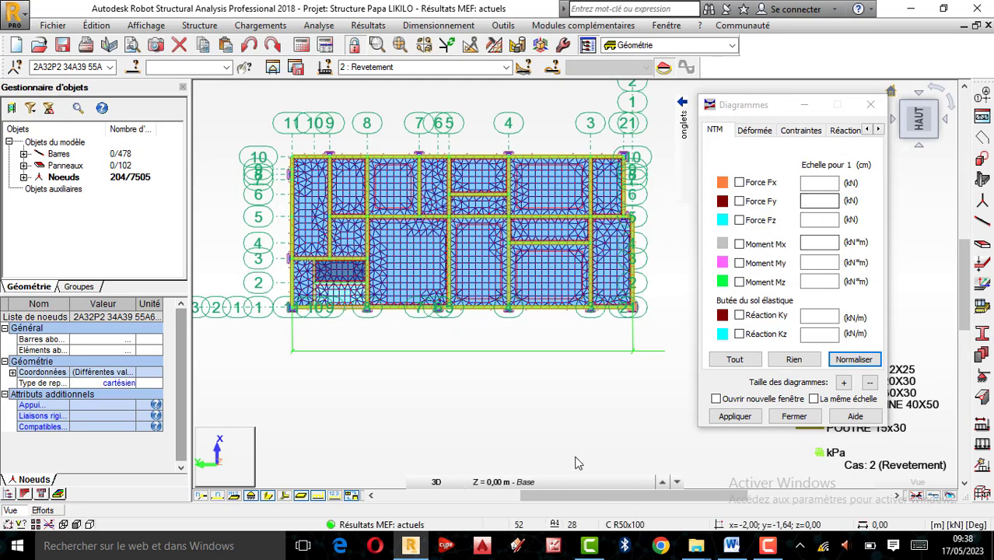
Switch from the 3D display to the 2D XY plan view at the base level, Z = 0,00 m
click(436, 482)
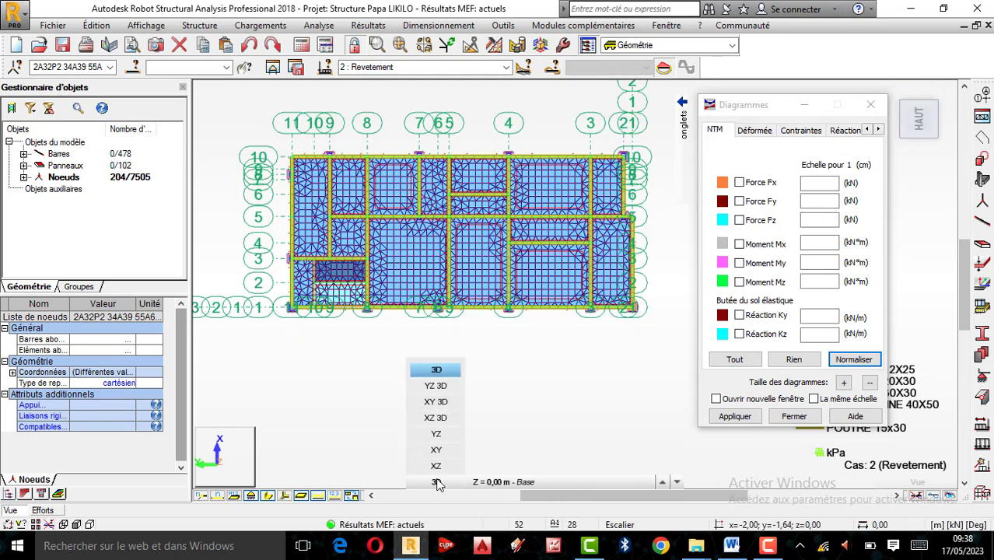
click(436, 465)
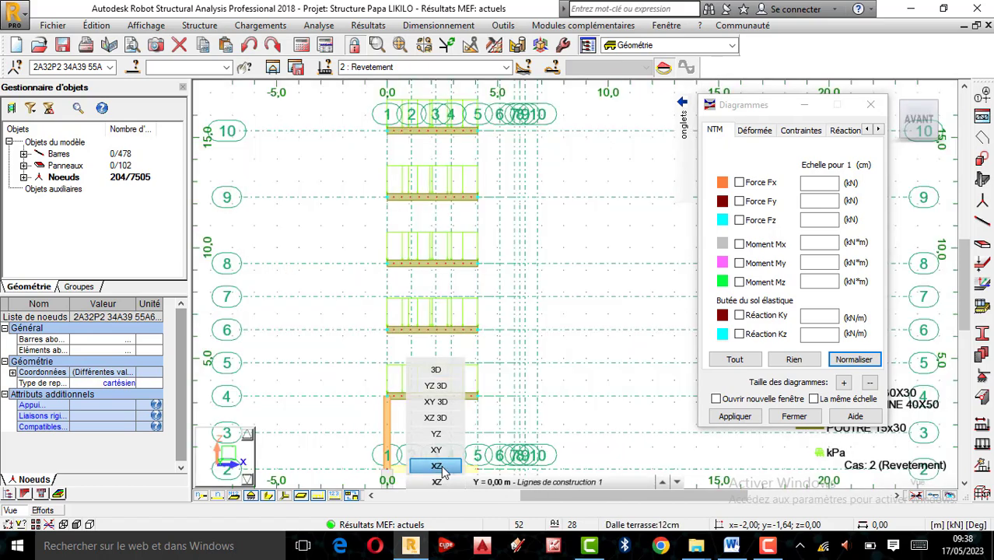
click(438, 452)
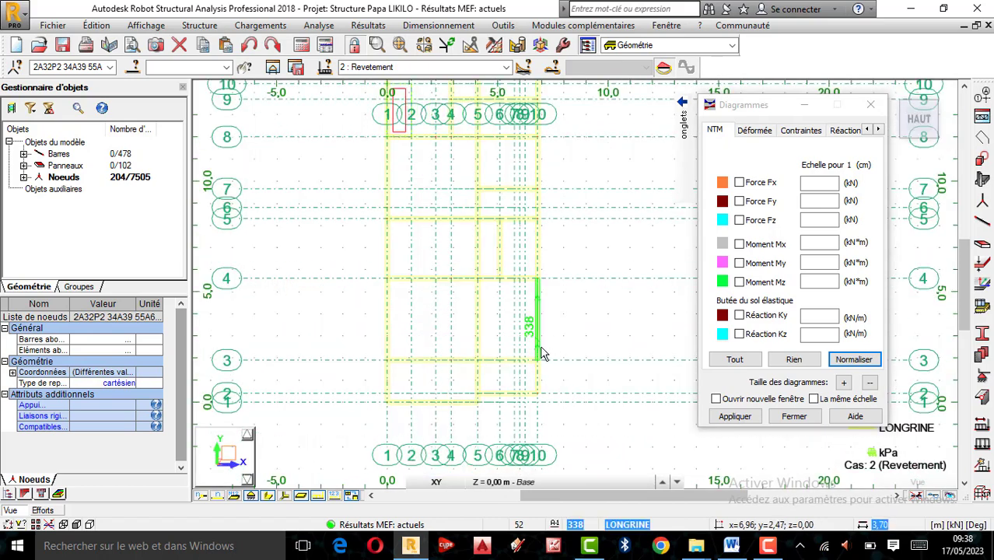
scroll(521, 350, down, 2)
scroll(515, 373, up, 2)
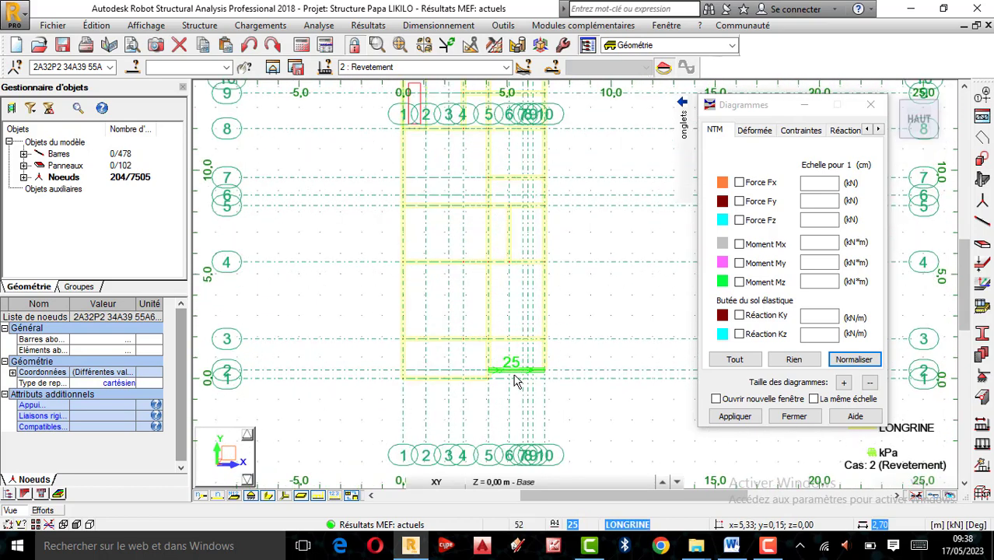
Dimension the plan's overall width from (0,00; 0,00) to (6,80; 0,00), placing the dimension line at y = -1,00 m
click(503, 25)
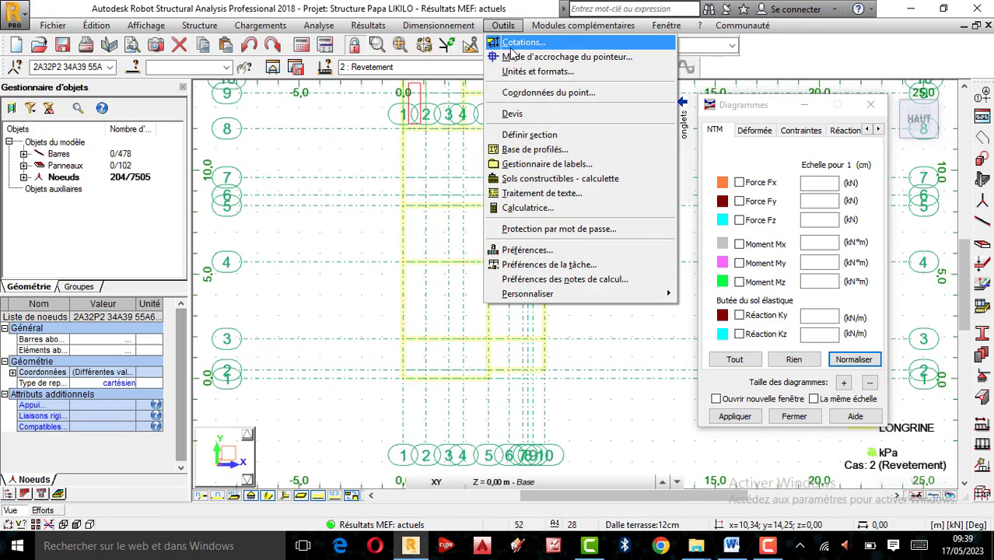
click(511, 42)
click(403, 378)
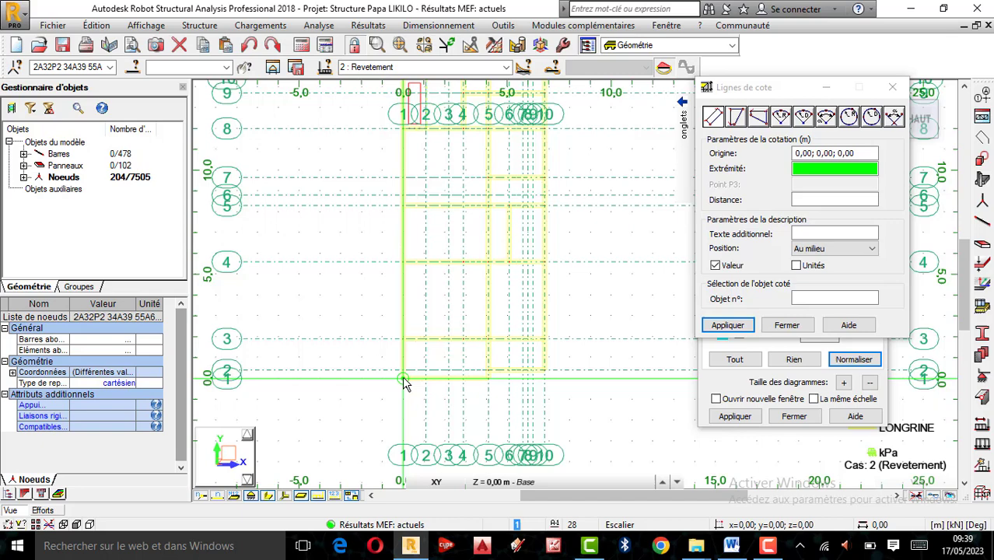
click(543, 384)
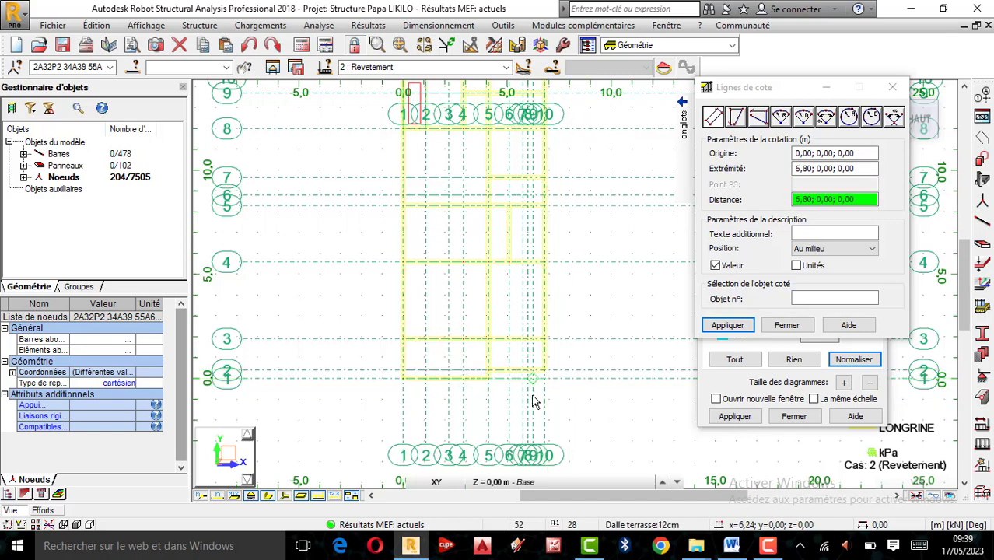
click(529, 399)
Dimension the plan's length from (6,80; 0,00) to (6,80; 15,40), placing the line at x = 10,00 m, and leave dimensioning
scroll(405, 438, down, 2)
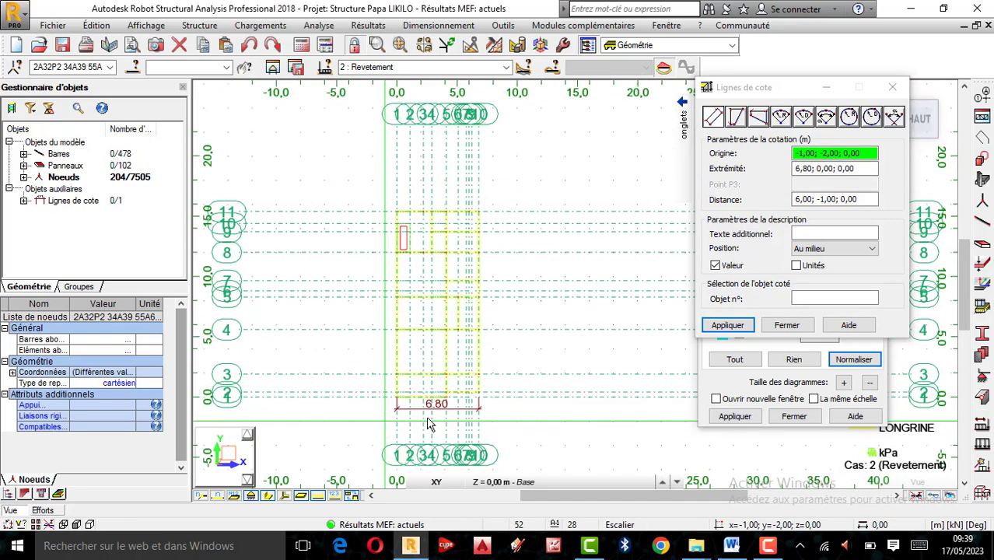
click(479, 400)
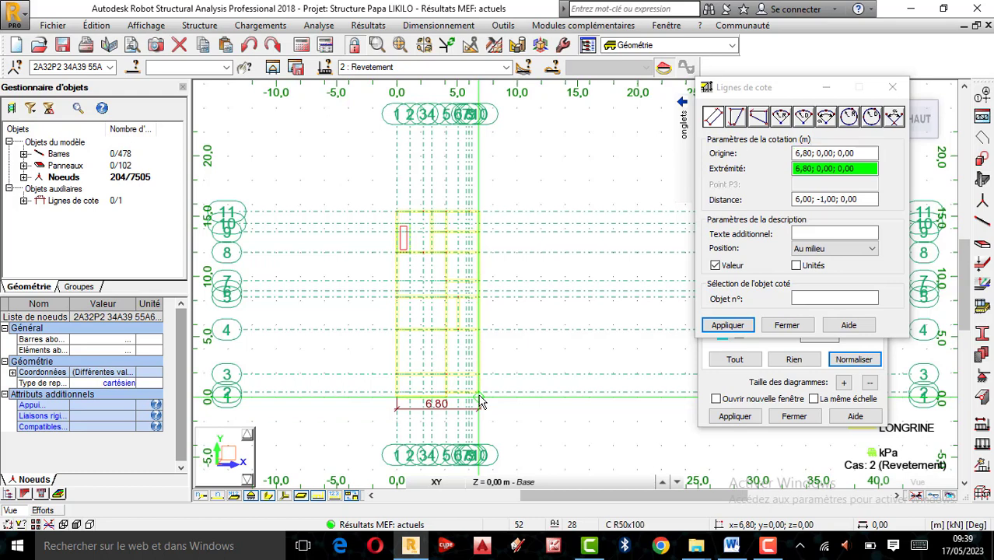
click(478, 212)
click(506, 250)
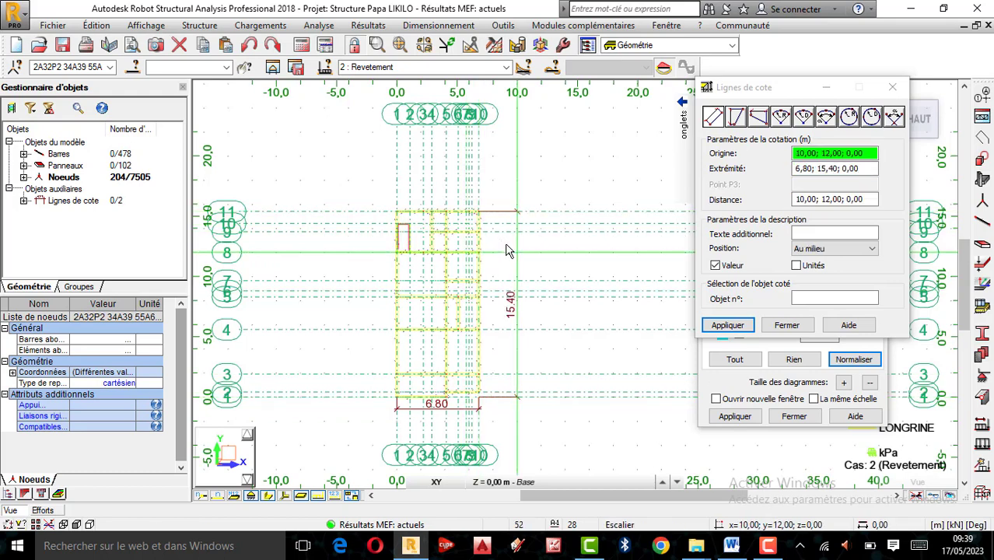
click(542, 300)
scroll(548, 301, up, 1)
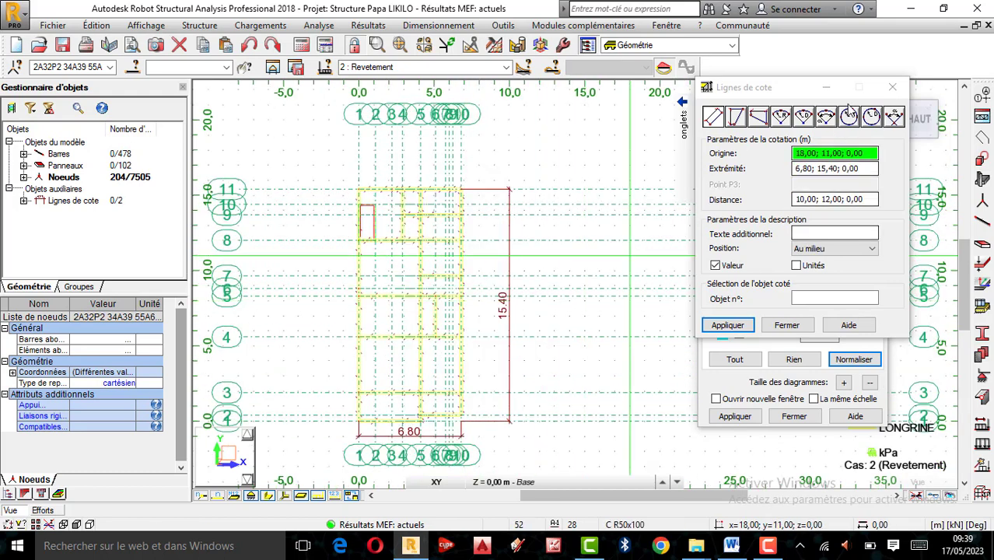
click(892, 86)
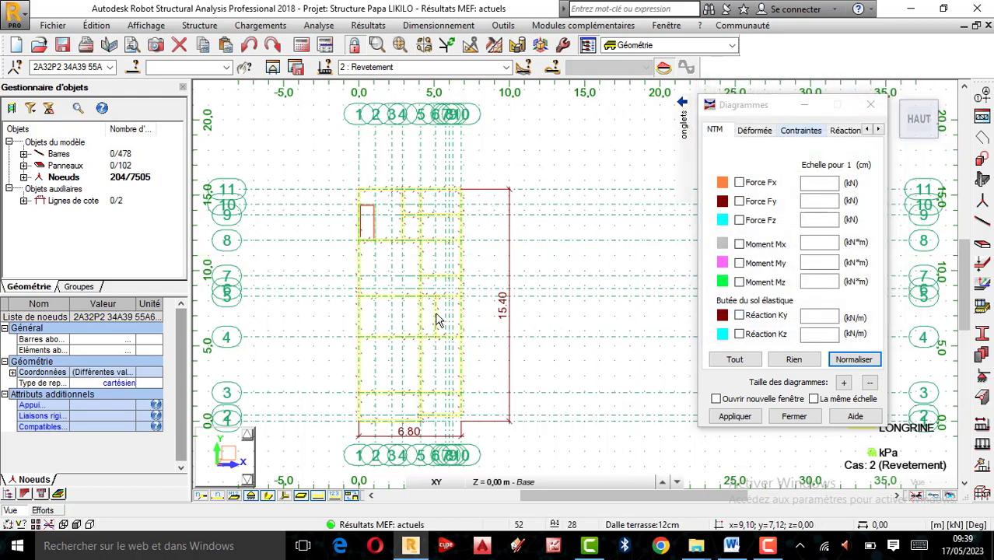
Delete the lengthwise dimension line at x = 10 m beside the plan
scroll(415, 329, up, 1)
click(554, 293)
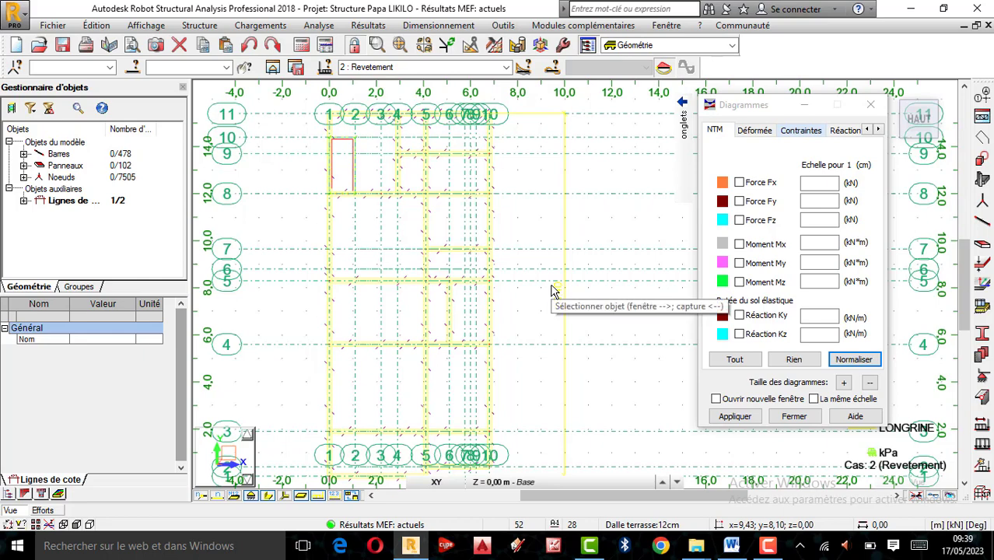
key(Escape)
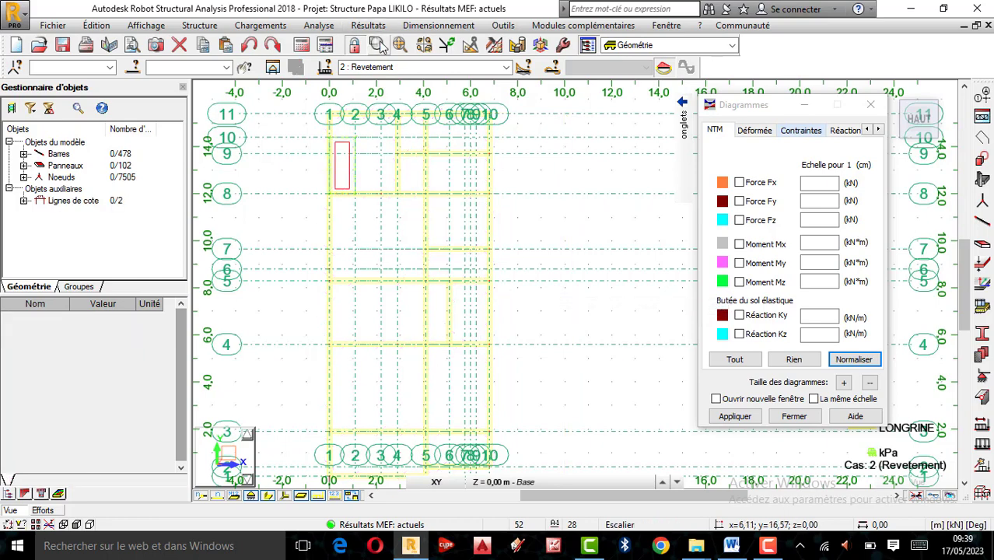
Dimension the plan's length from (6,80; 0,40) to (6,80; 15,40) with the line at x = 8,00 m, and close the diagrams dialog
click(502, 25)
click(506, 43)
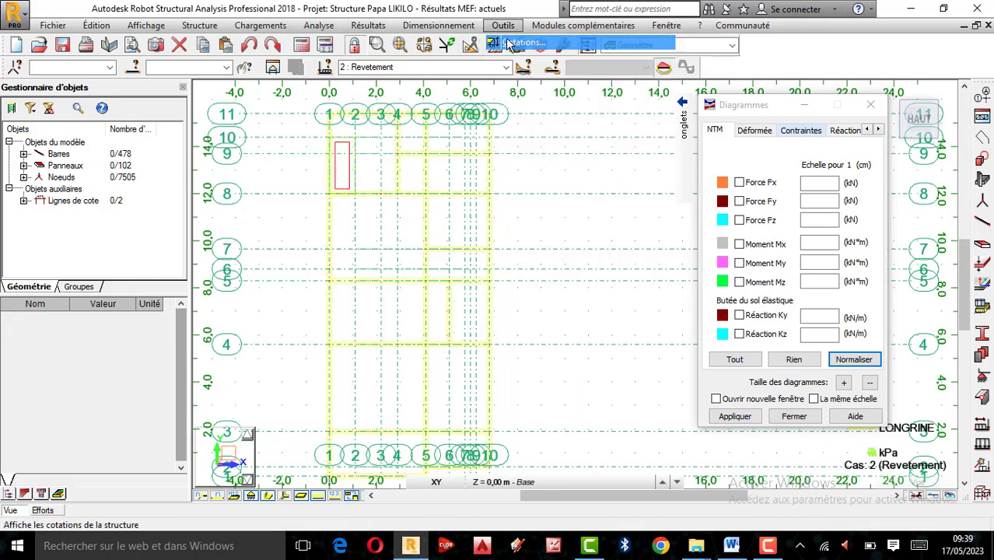
scroll(433, 326, down, 2)
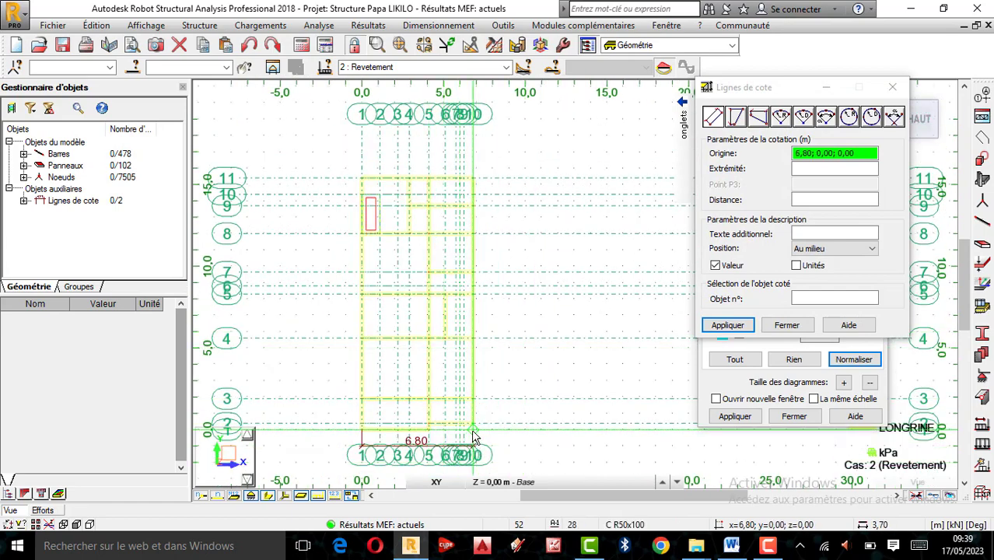
scroll(484, 437, up, 2)
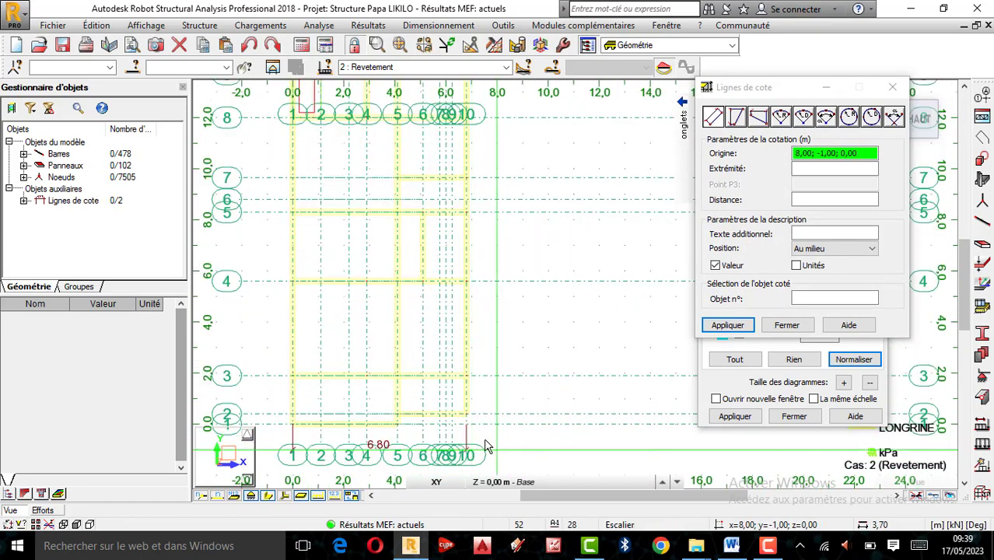
click(465, 414)
scroll(492, 379, down, 2)
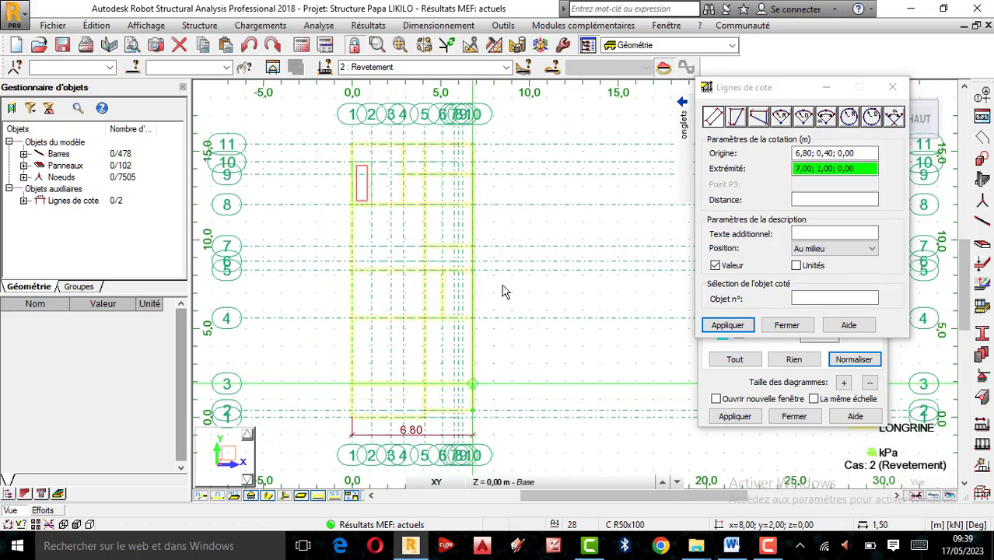
scroll(477, 186, up, 2)
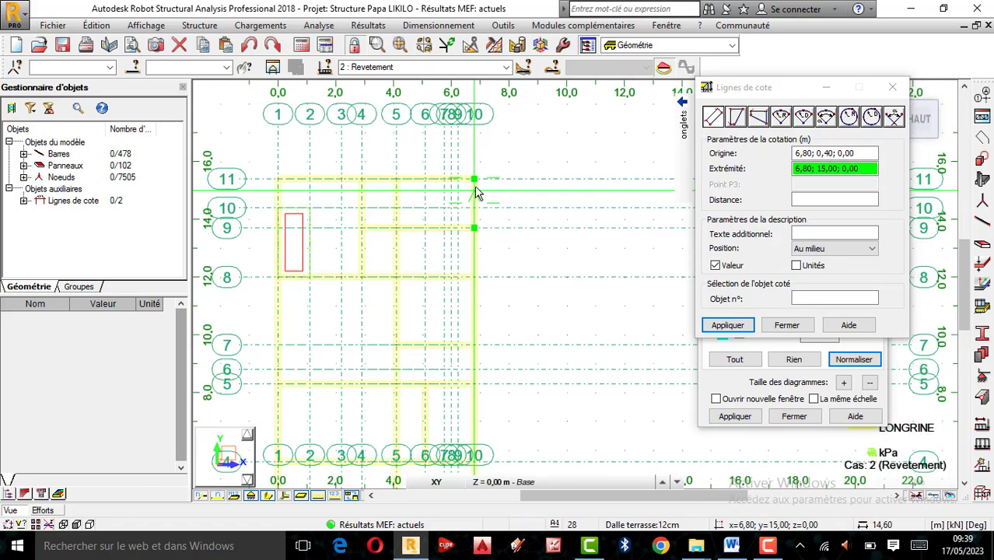
click(476, 184)
scroll(506, 188, down, 2)
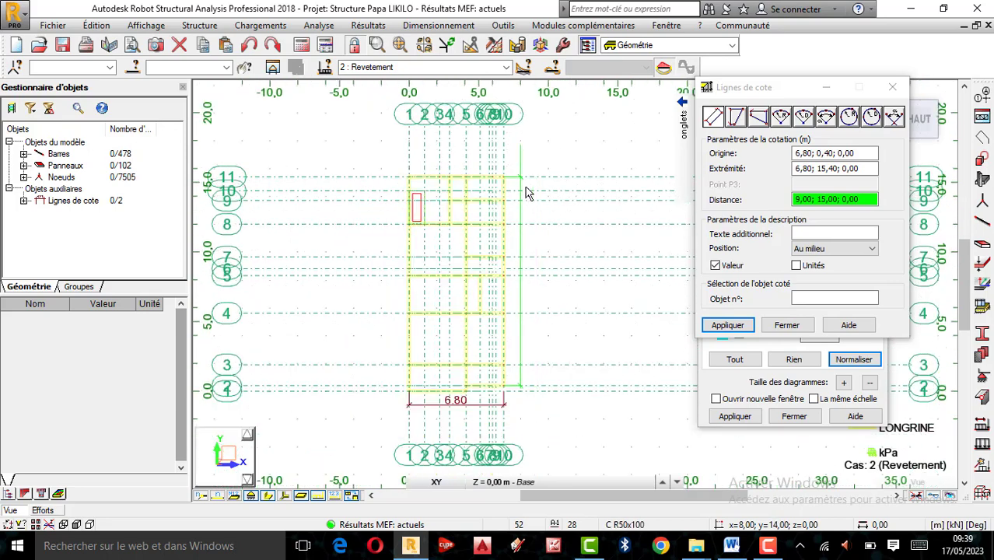
click(526, 198)
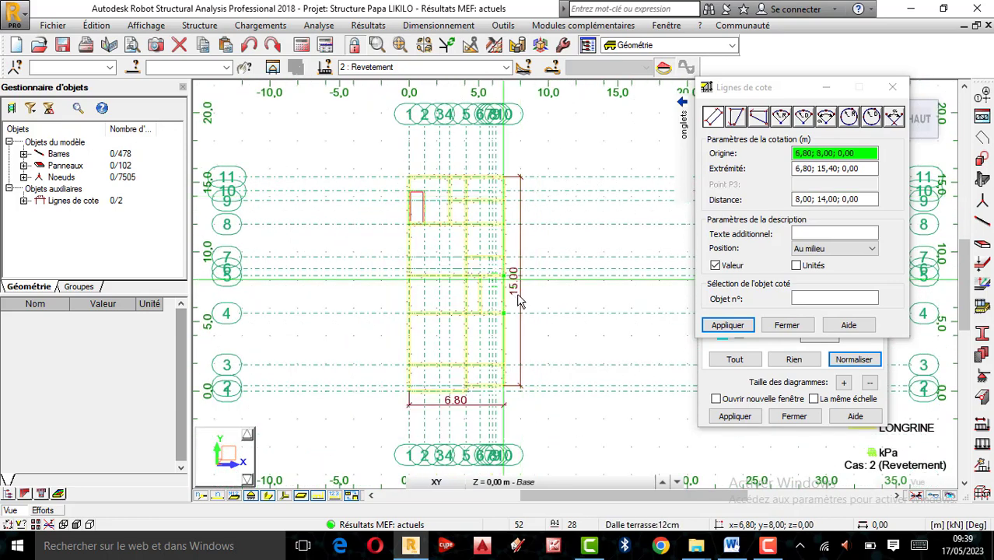
scroll(492, 367, up, 1)
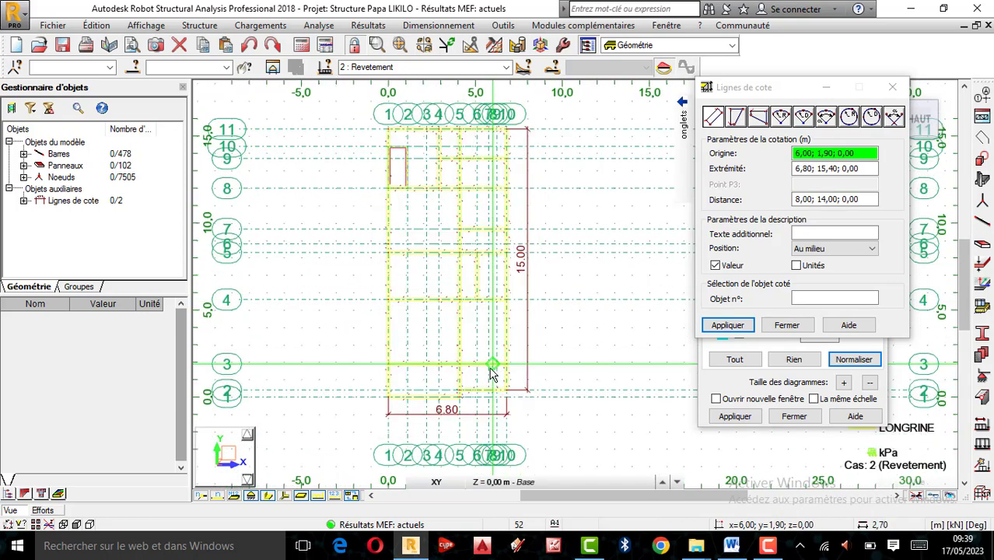
click(794, 418)
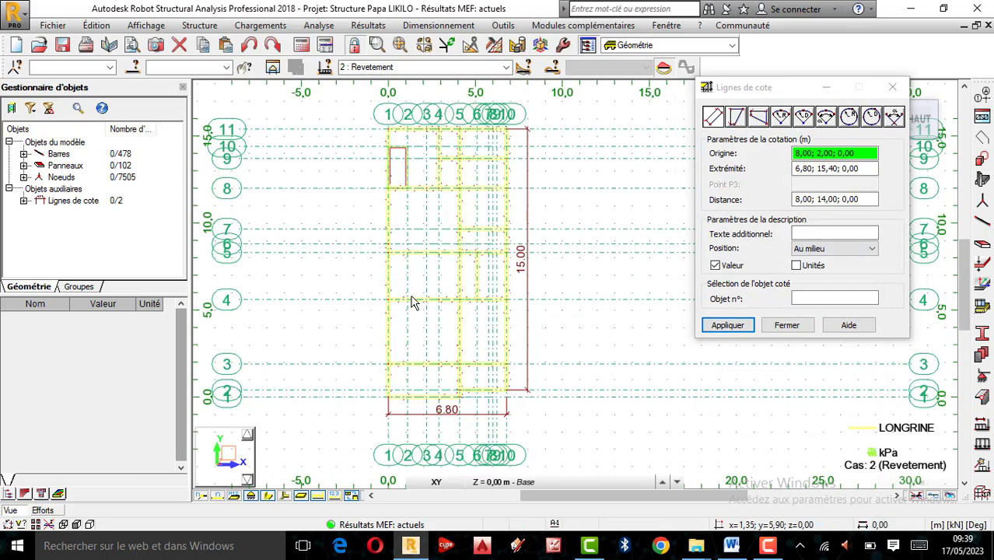
Examine the ground beam layout at the base level together with the overall width and length dimensions
scroll(413, 295, up, 1)
scroll(440, 260, down, 1)
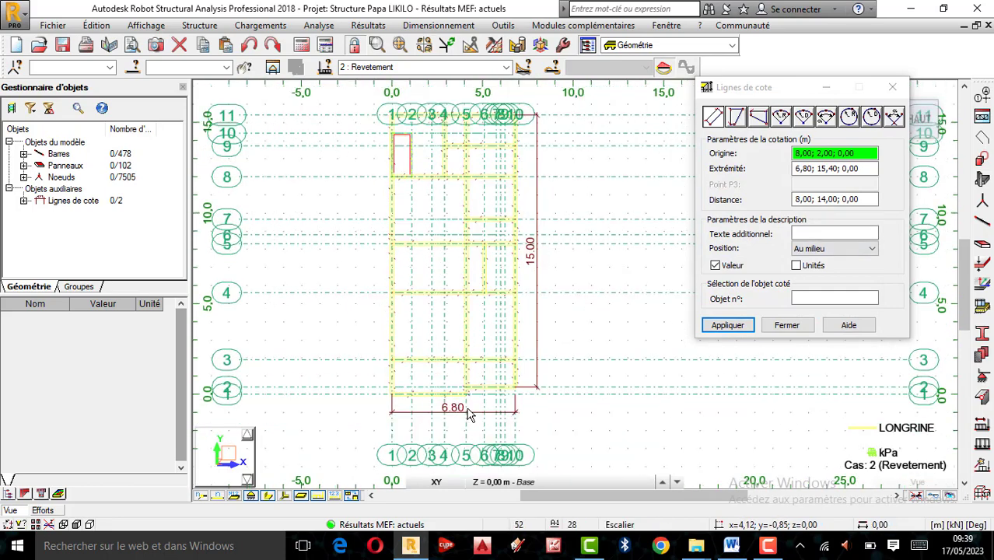
scroll(465, 409, up, 2)
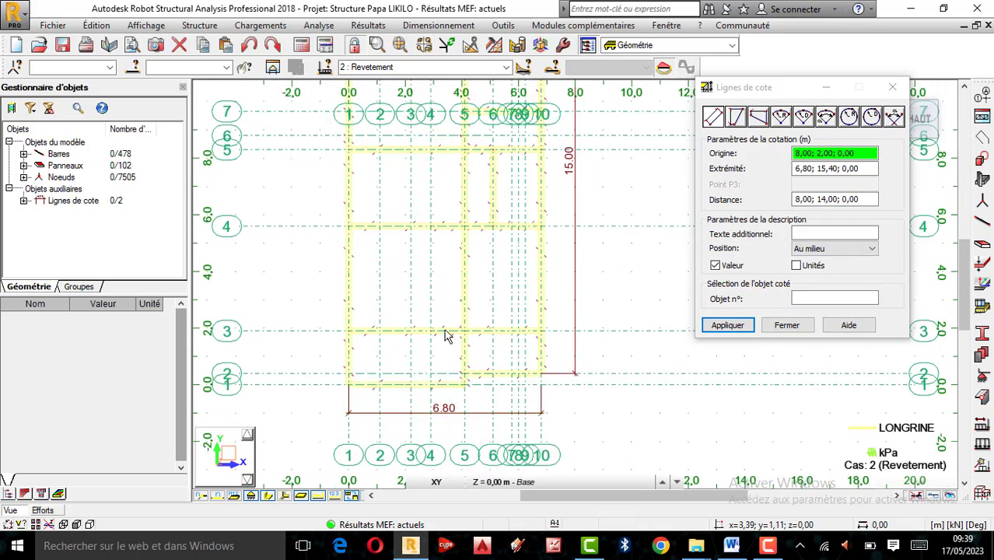
scroll(457, 391, down, 1)
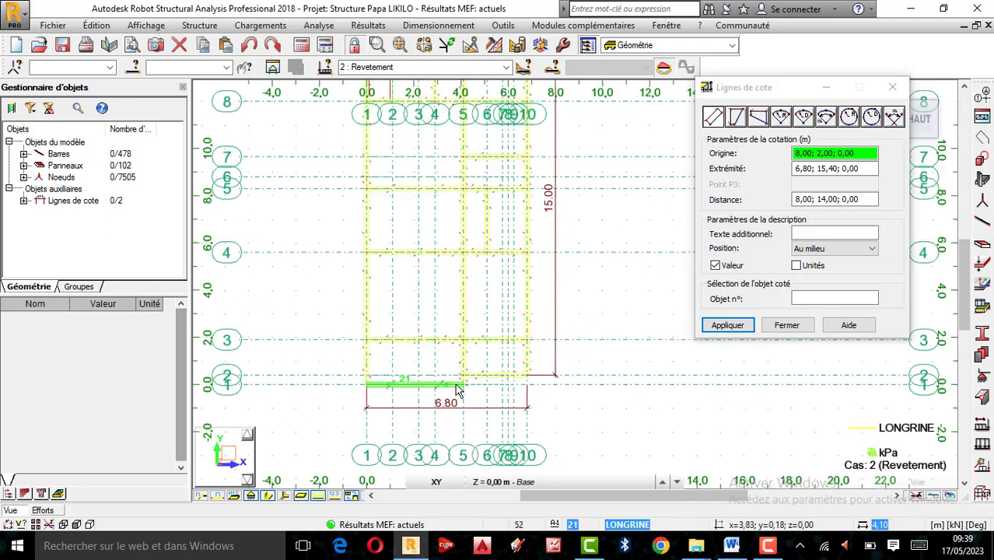
scroll(458, 391, down, 1)
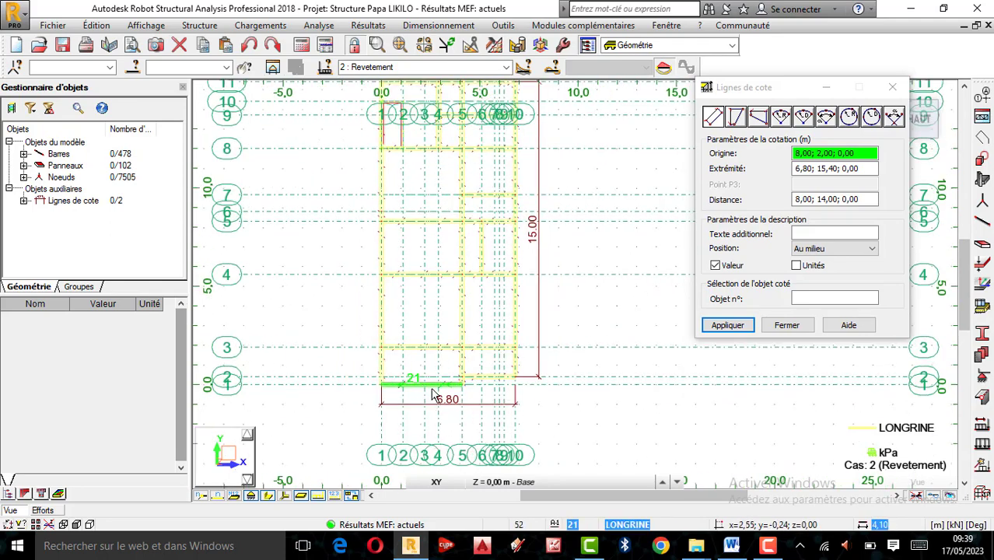
scroll(471, 405, up, 2)
scroll(455, 411, down, 3)
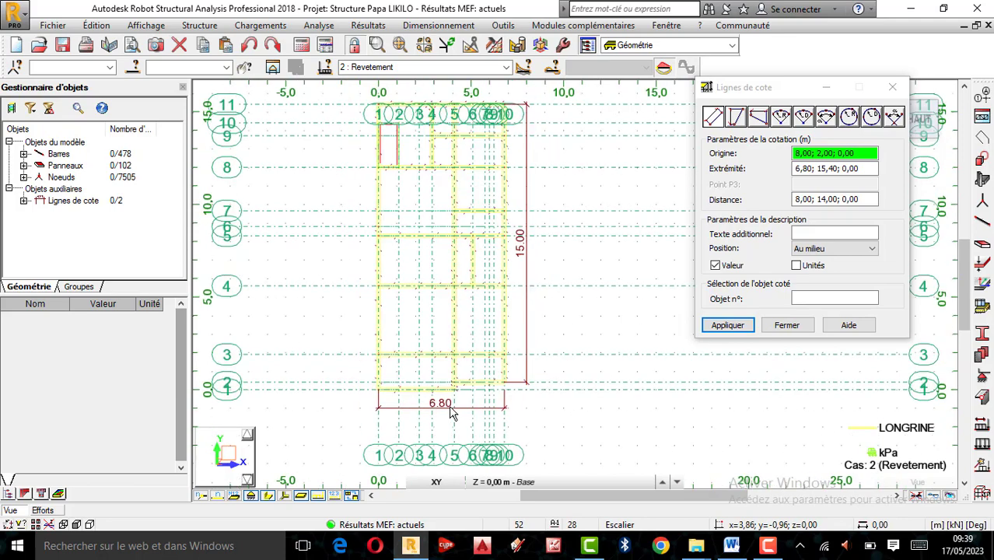
scroll(408, 190, up, 2)
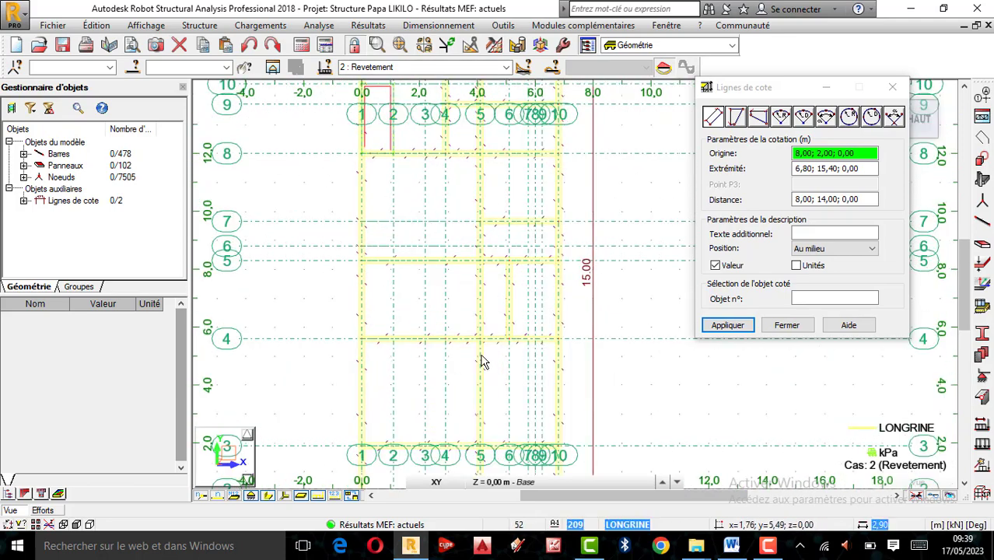
scroll(459, 346, down, 3)
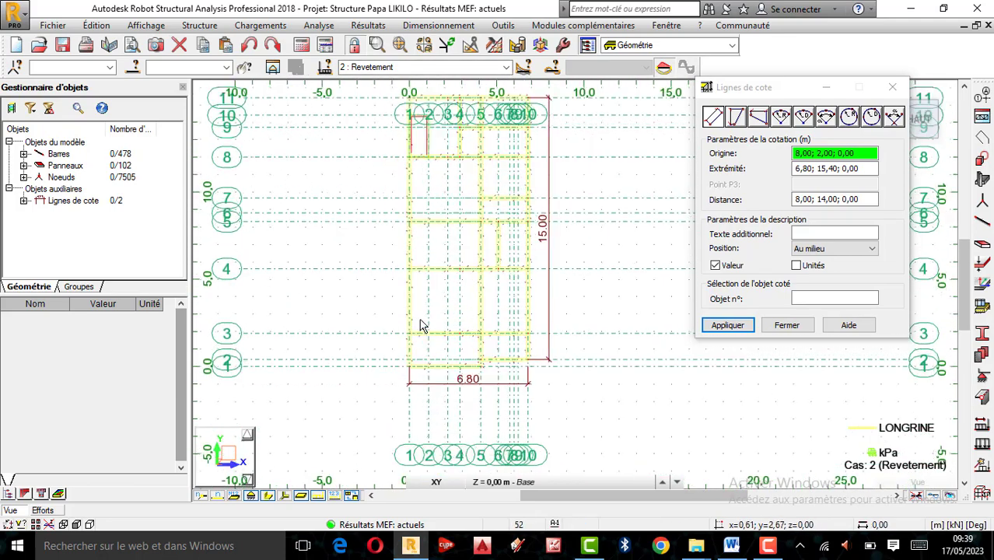
Examine the base plan's length dimension beside axis 10 and the ground beams around the corner of axes 1 and 2
scroll(420, 326, up, 3)
scroll(393, 326, down, 1)
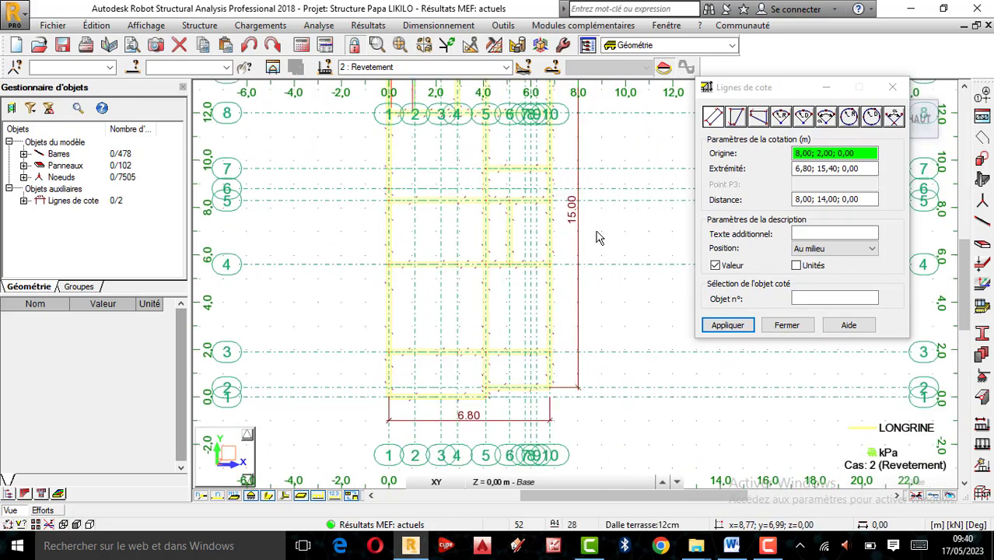
scroll(598, 235, up, 2)
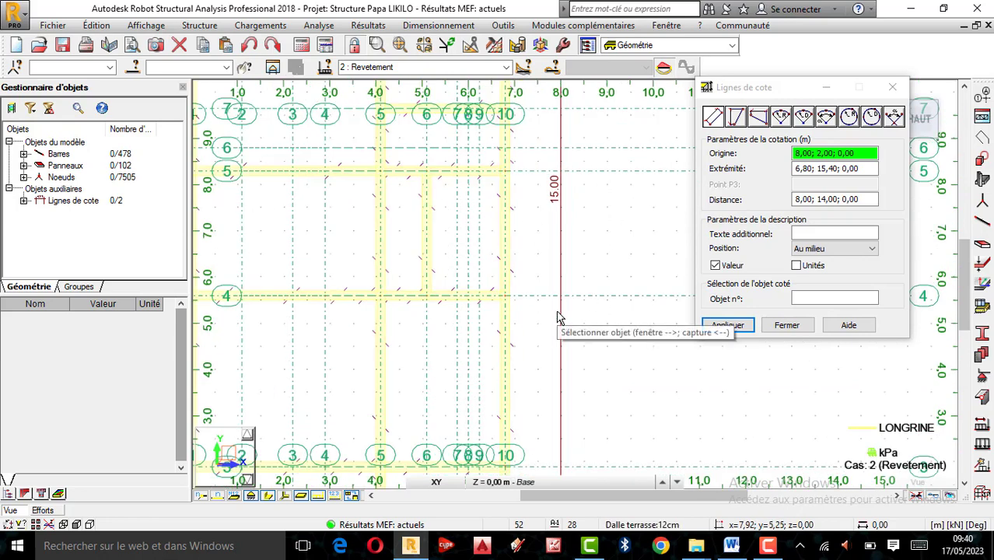
scroll(557, 318, down, 1)
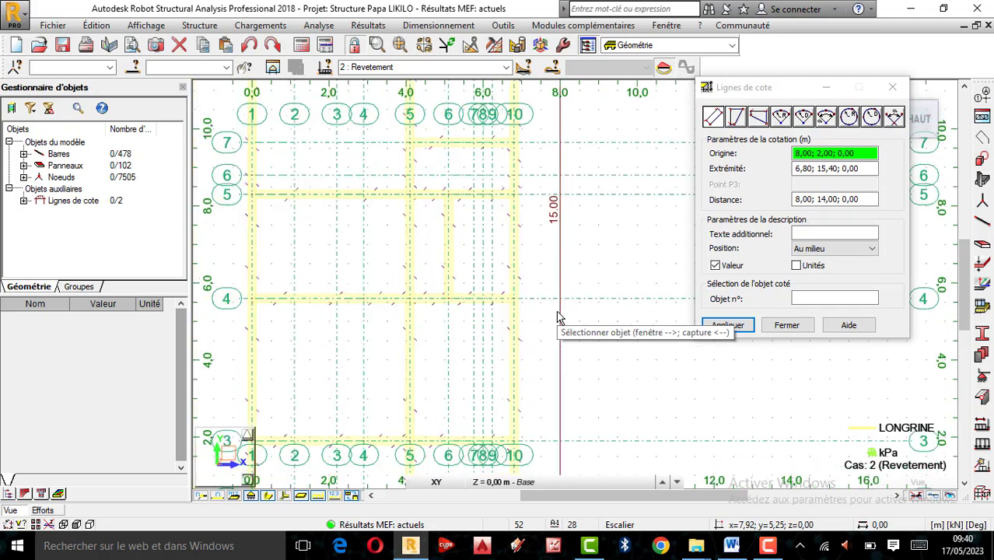
scroll(555, 312, down, 3)
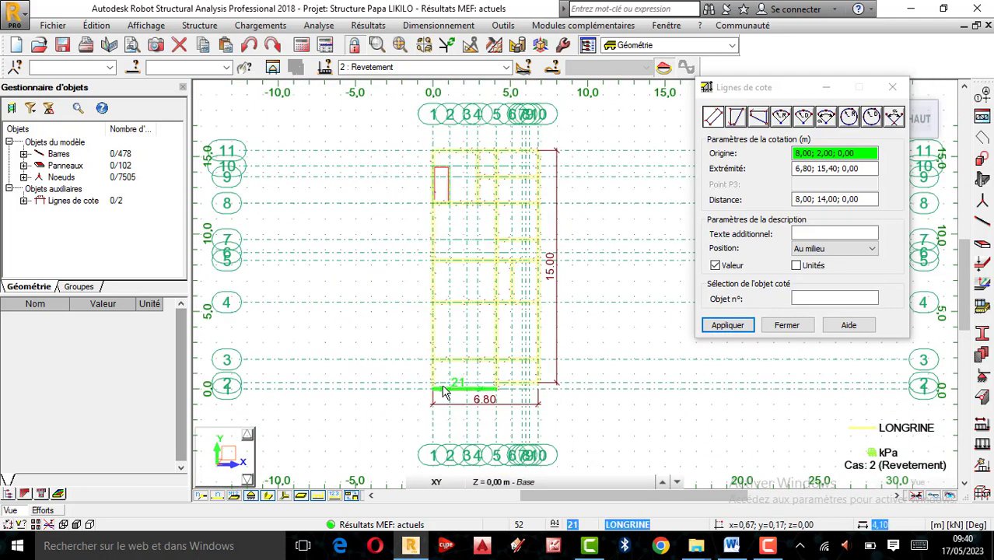
scroll(488, 350, up, 3)
scroll(445, 372, up, 2)
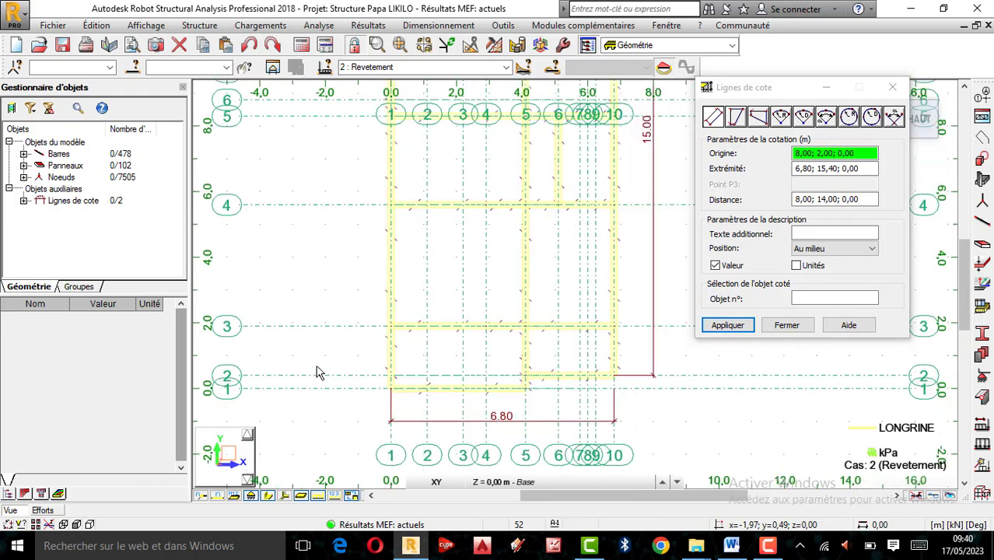
scroll(354, 373, down, 2)
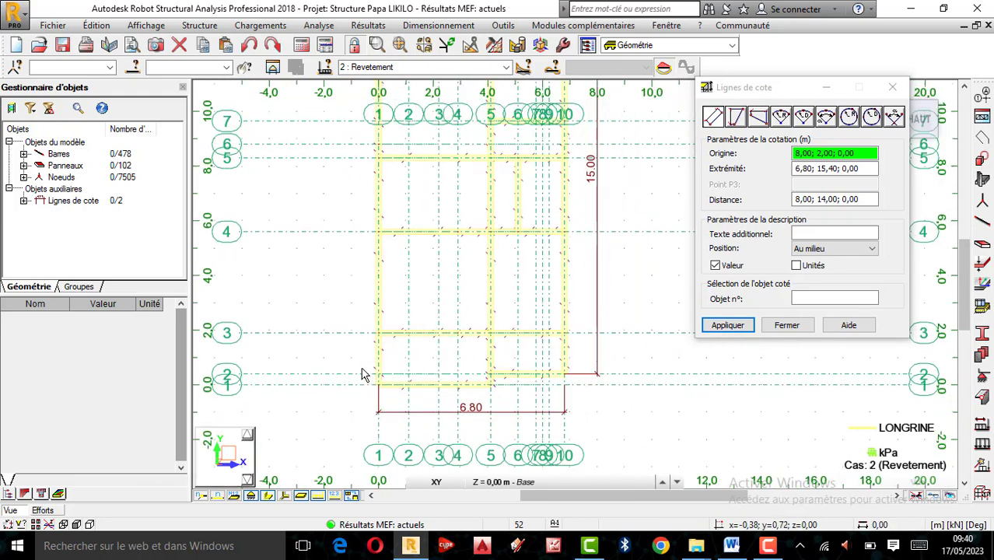
scroll(404, 381, up, 2)
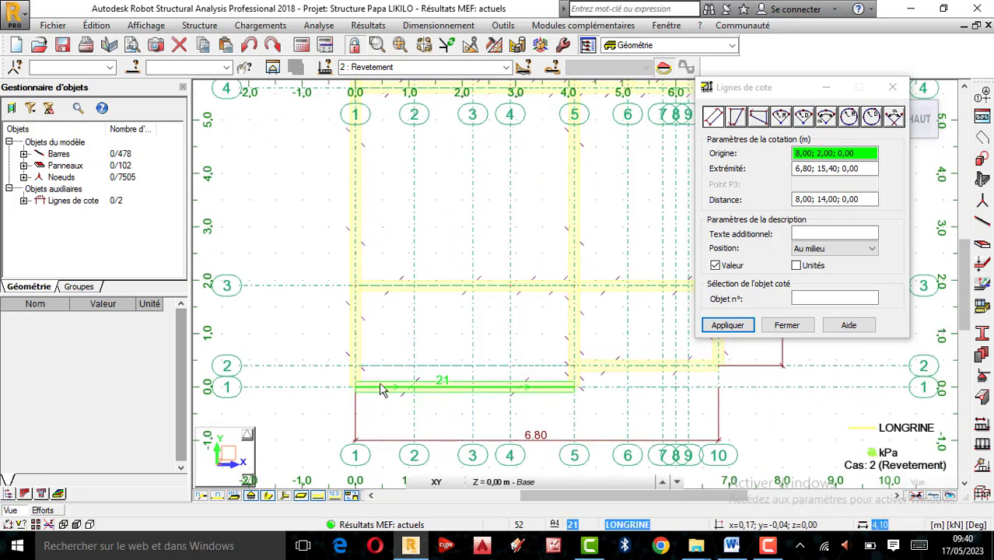
scroll(367, 378, up, 1)
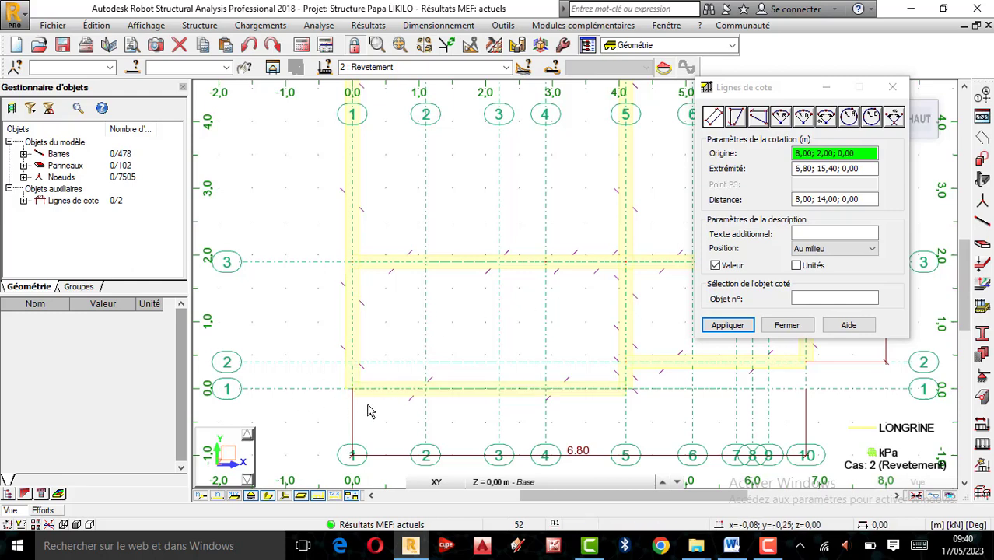
click(768, 549)
click(884, 482)
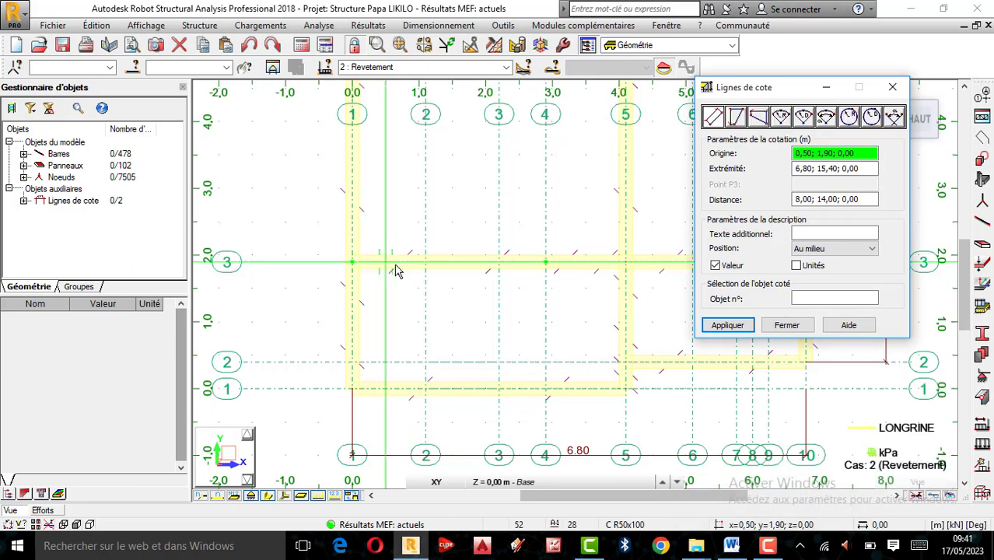
Examine the beam bays between lengthwise axes 1 and 4 at the base level against the overall width dimension
scroll(396, 267, up, 1)
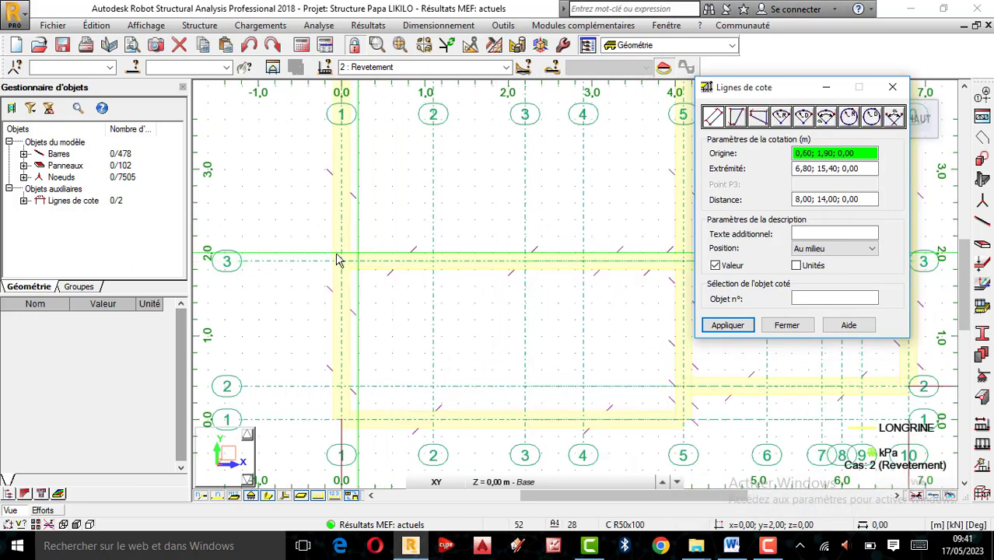
click(376, 261)
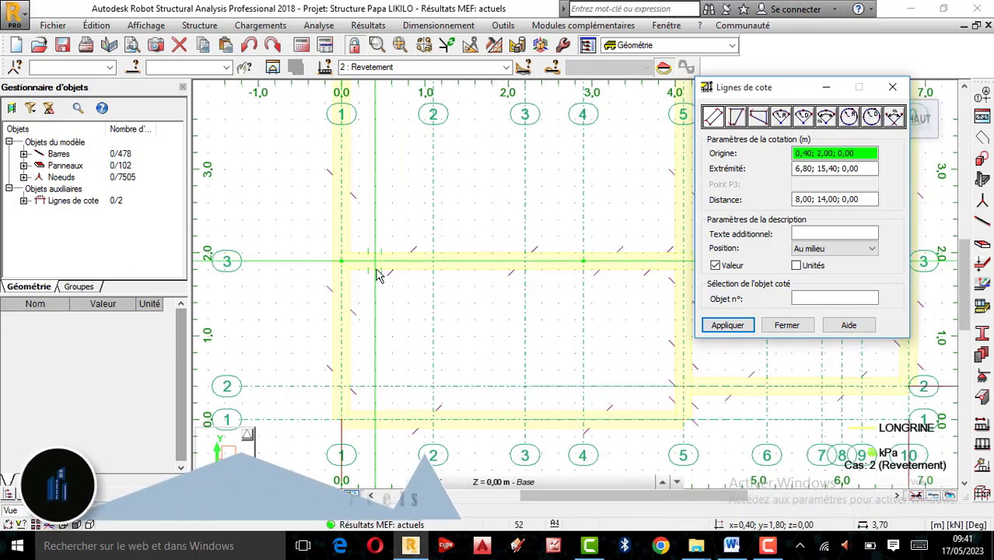
scroll(361, 259, down, 2)
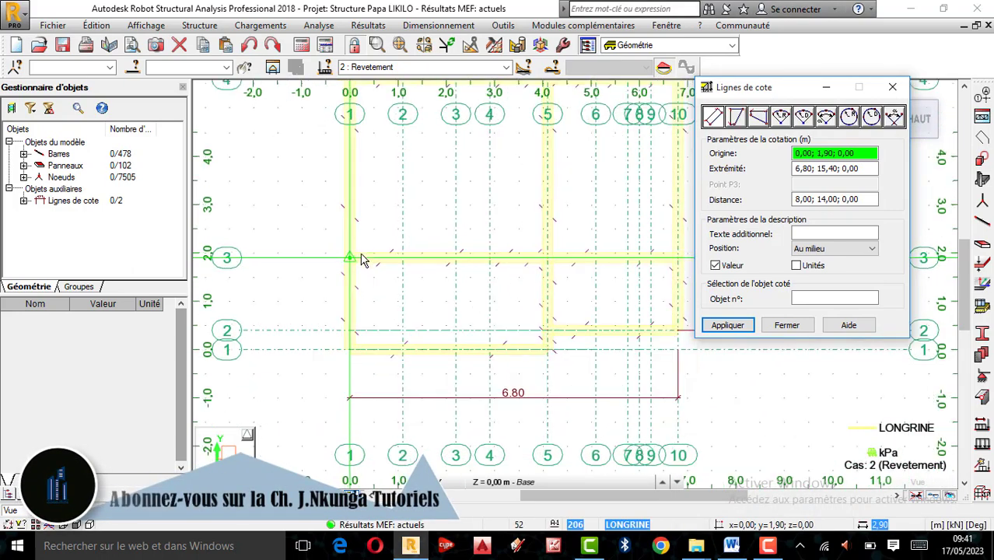
scroll(366, 261, down, 2)
scroll(409, 263, up, 1)
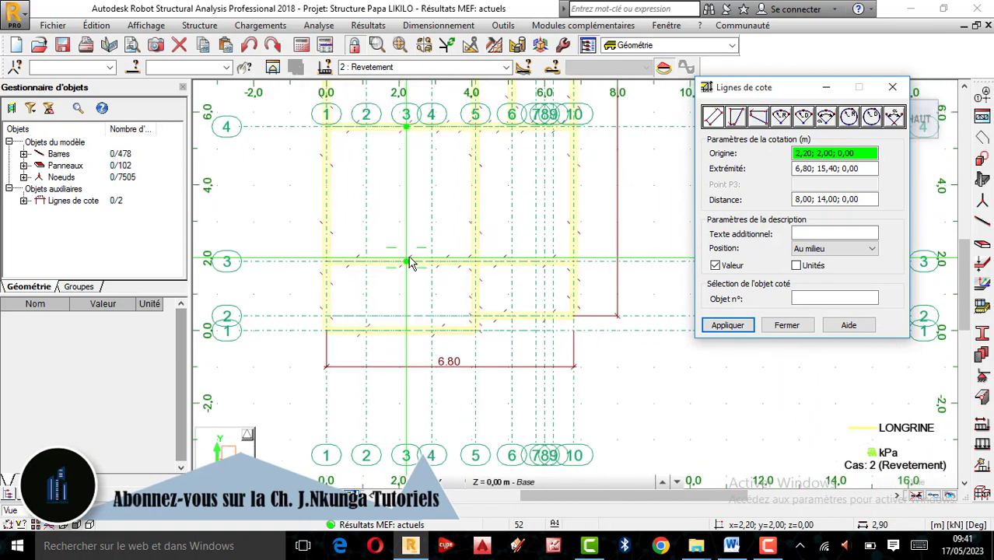
scroll(441, 288, up, 2)
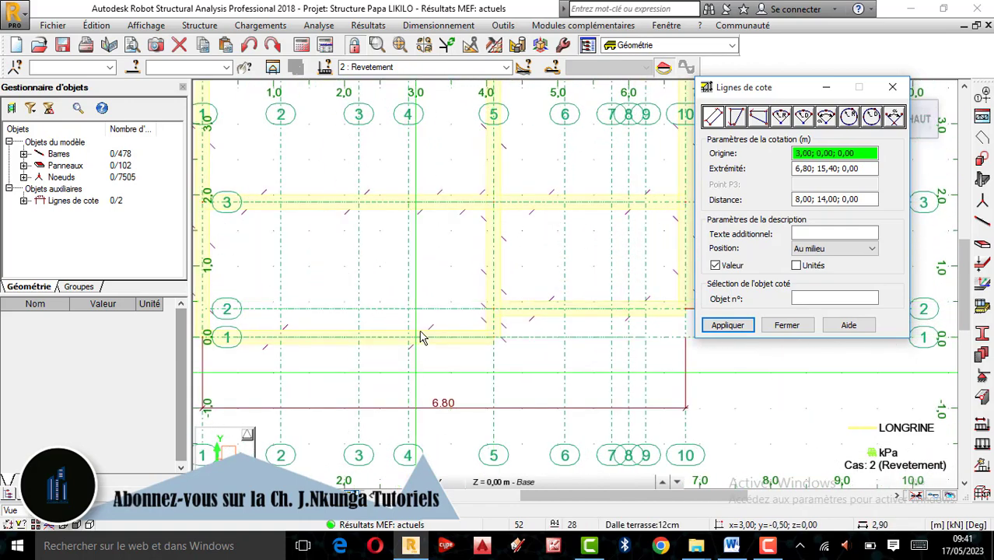
scroll(413, 385, down, 2)
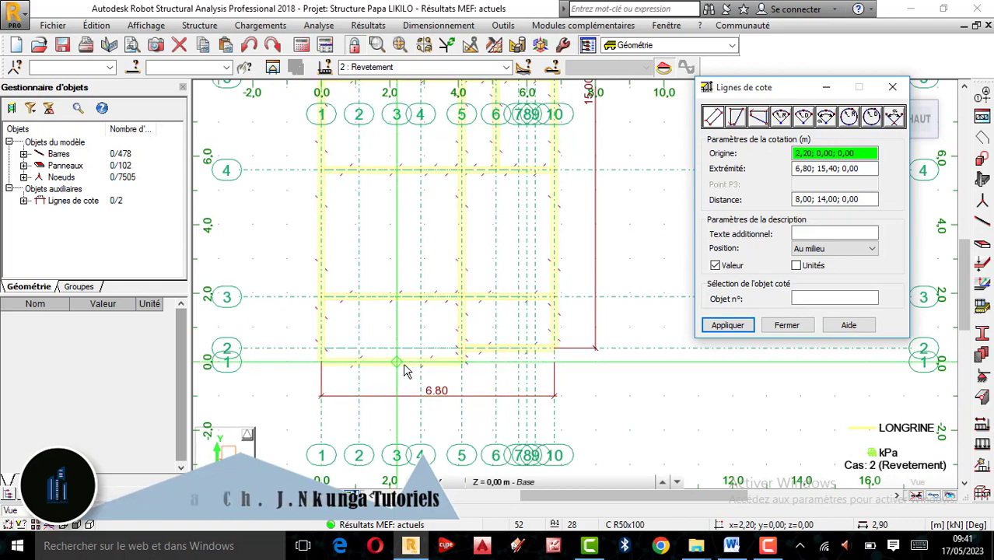
scroll(404, 371, up, 2)
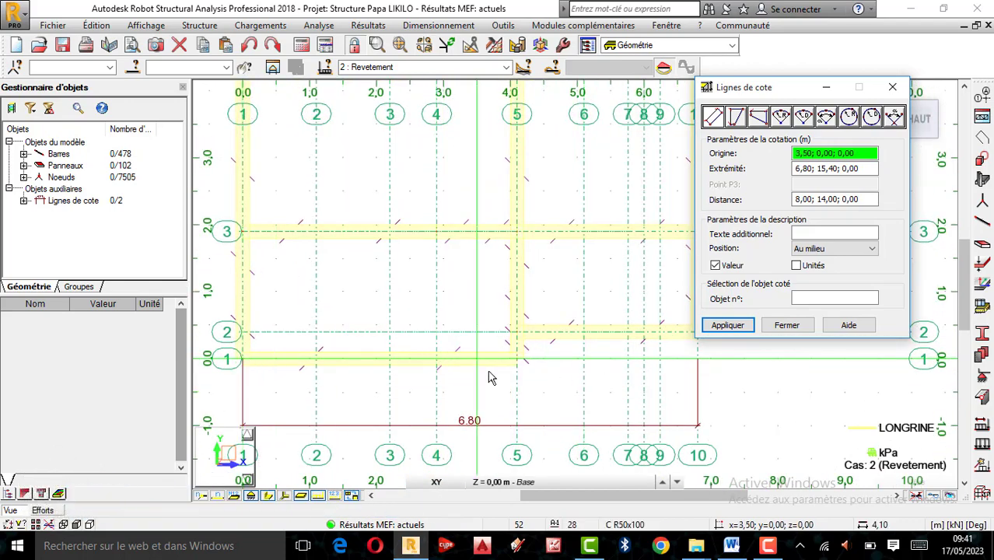
scroll(489, 377, down, 1)
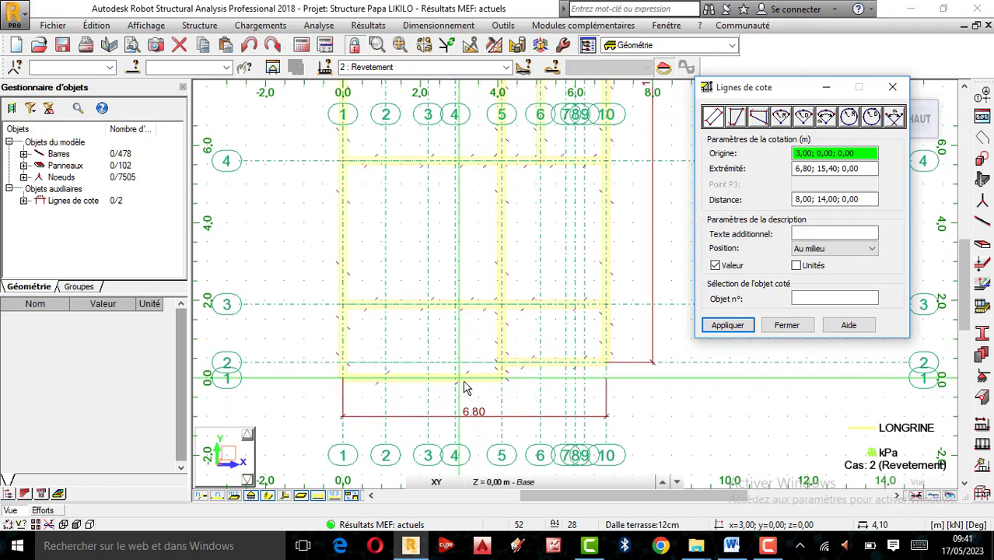
scroll(463, 401, down, 3)
scroll(466, 401, up, 2)
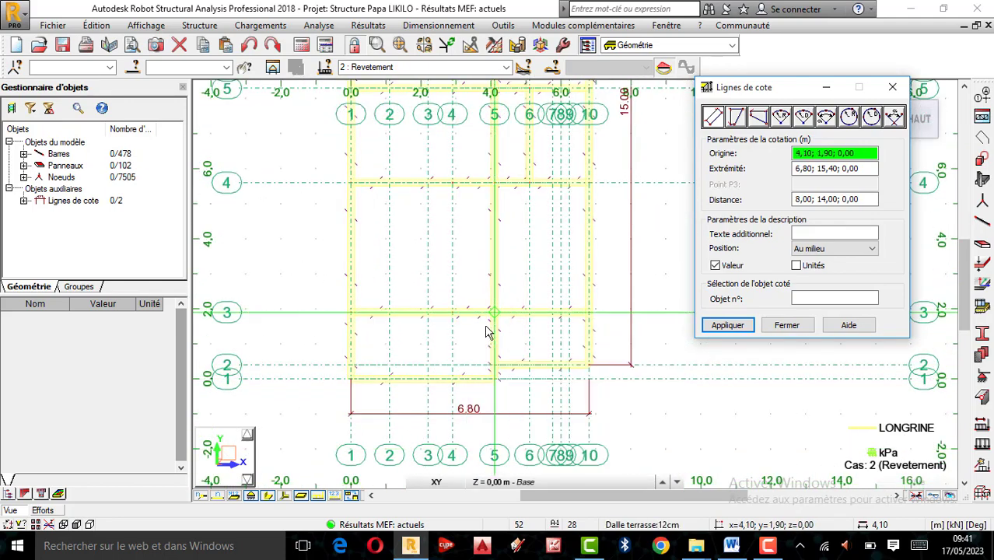
scroll(418, 456, down, 1)
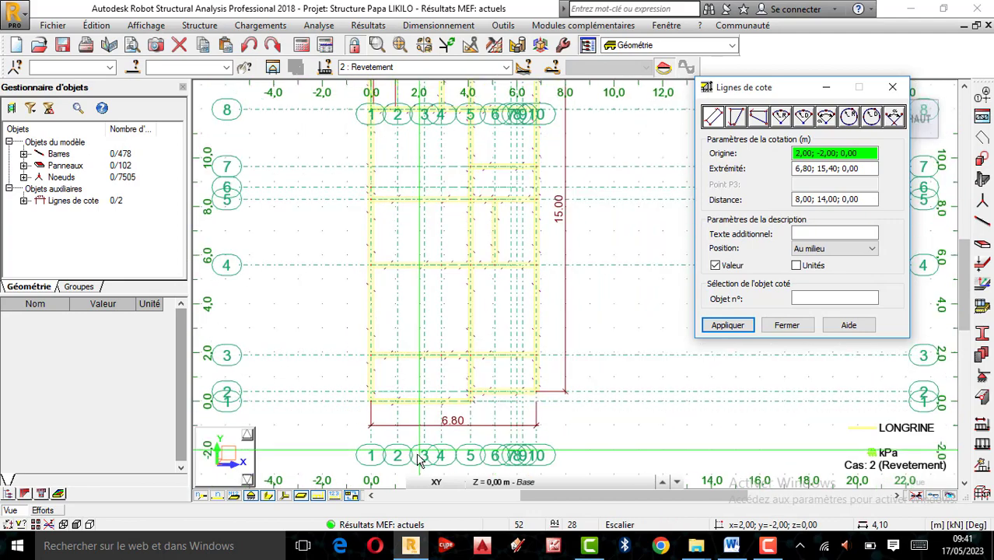
Examine the beam bays between lengthwise axes 4 and 11, including the stair opening, against the overall length dimension
scroll(417, 457, down, 2)
scroll(467, 112, up, 3)
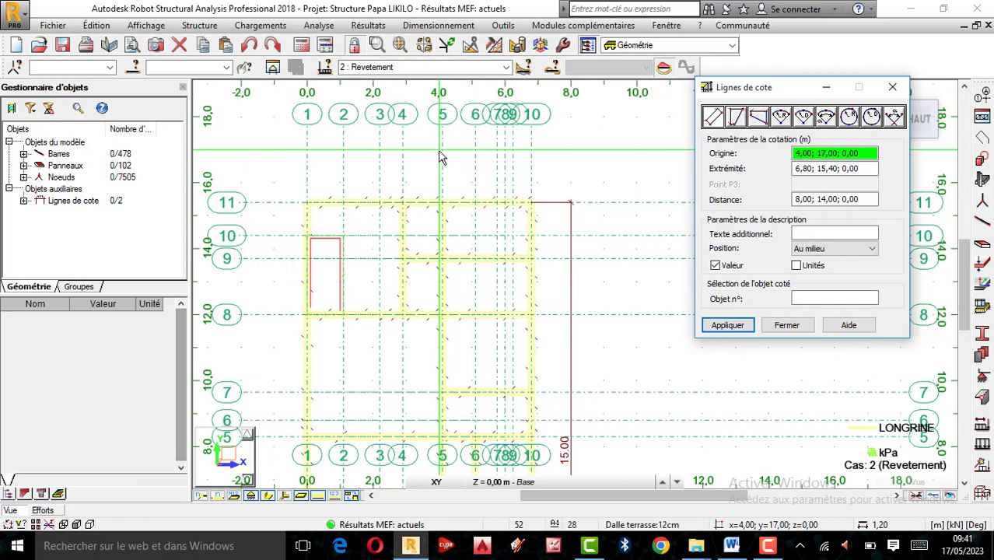
scroll(440, 155, down, 1)
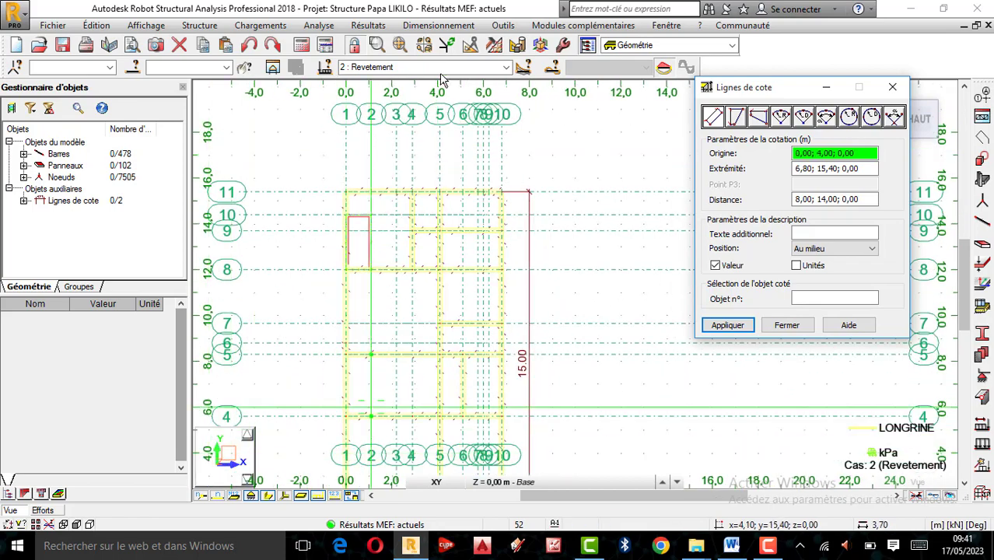
scroll(424, 245, up, 2)
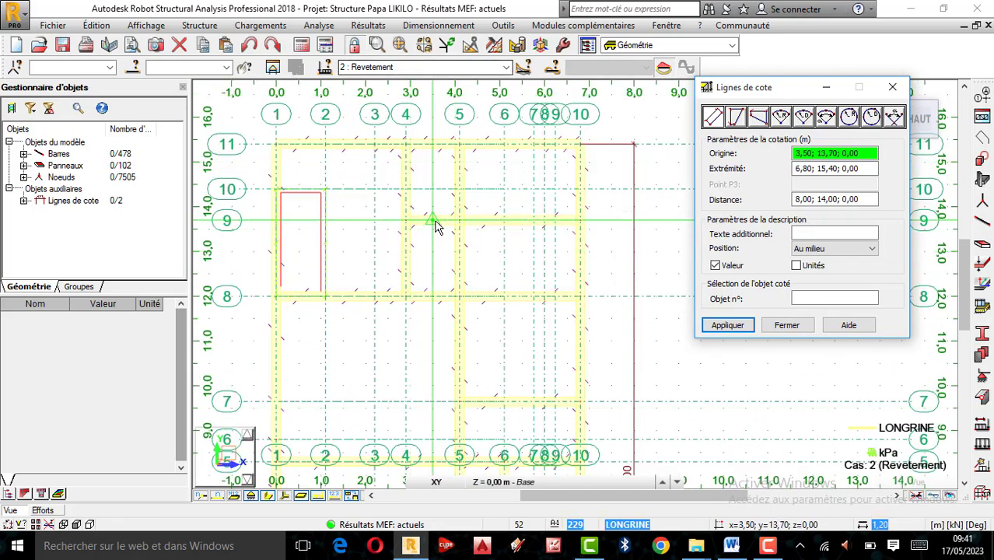
scroll(461, 146, down, 2)
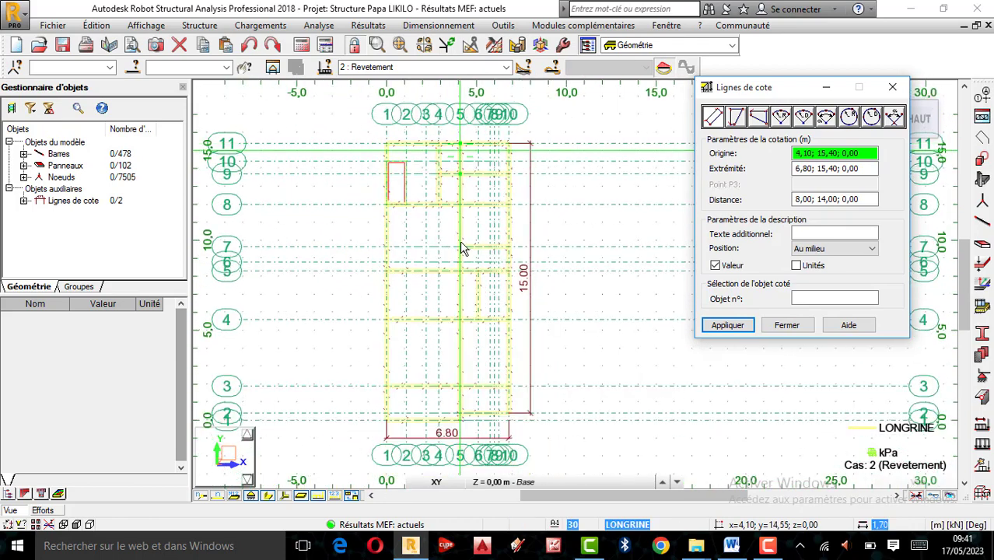
scroll(461, 248, up, 2)
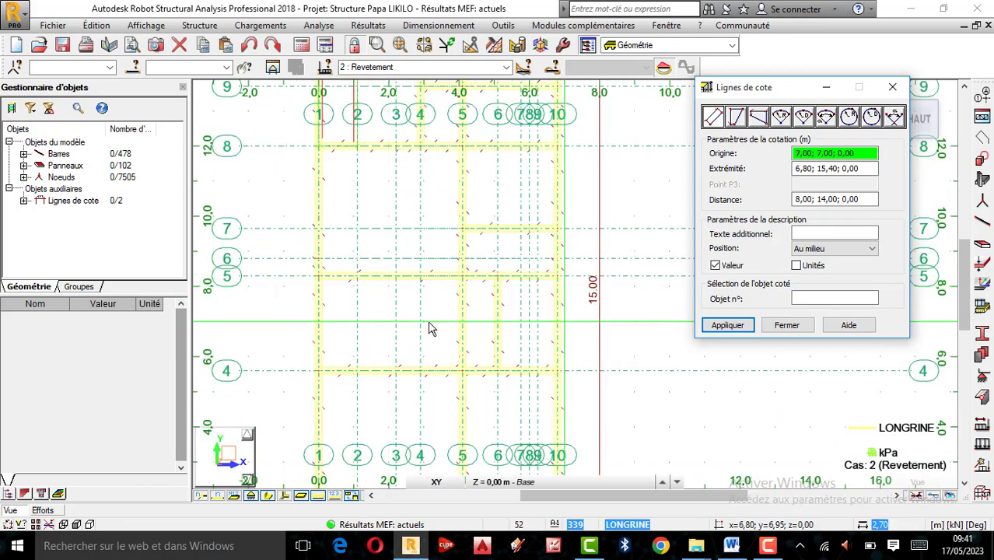
scroll(600, 264, down, 1)
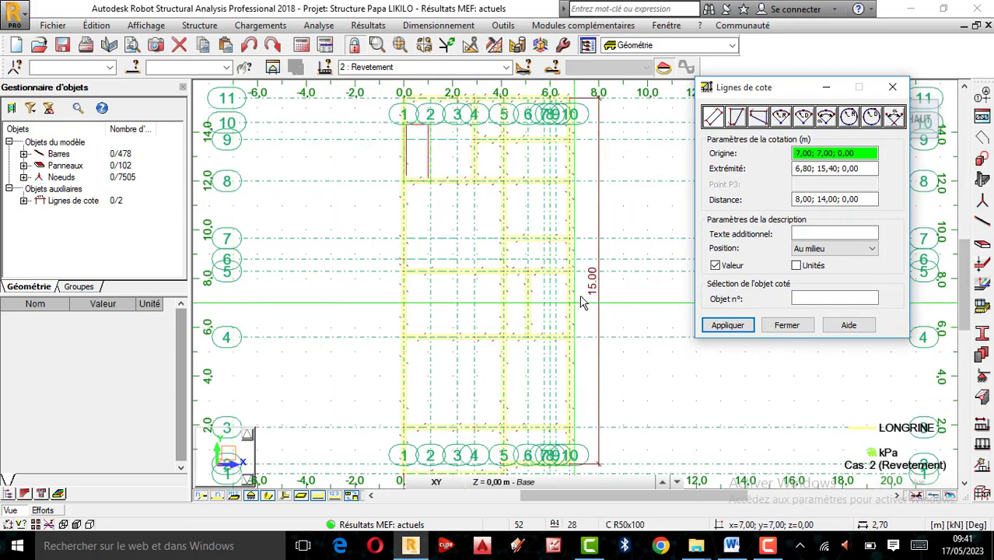
Leave dimensioning and delete the lengthwise dimension line at x = 8,00 m beside the base plan
scroll(583, 301, up, 1)
key(Escape)
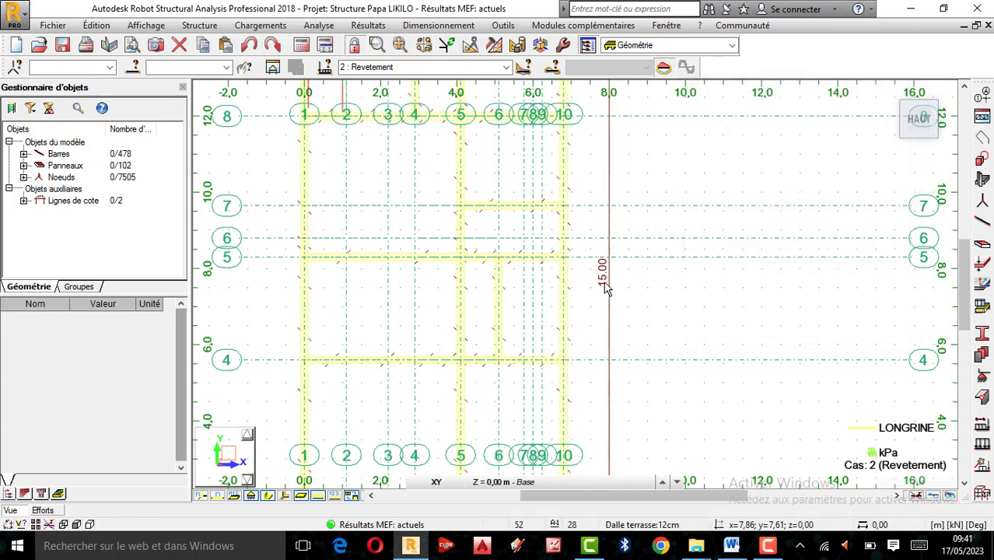
click(611, 288)
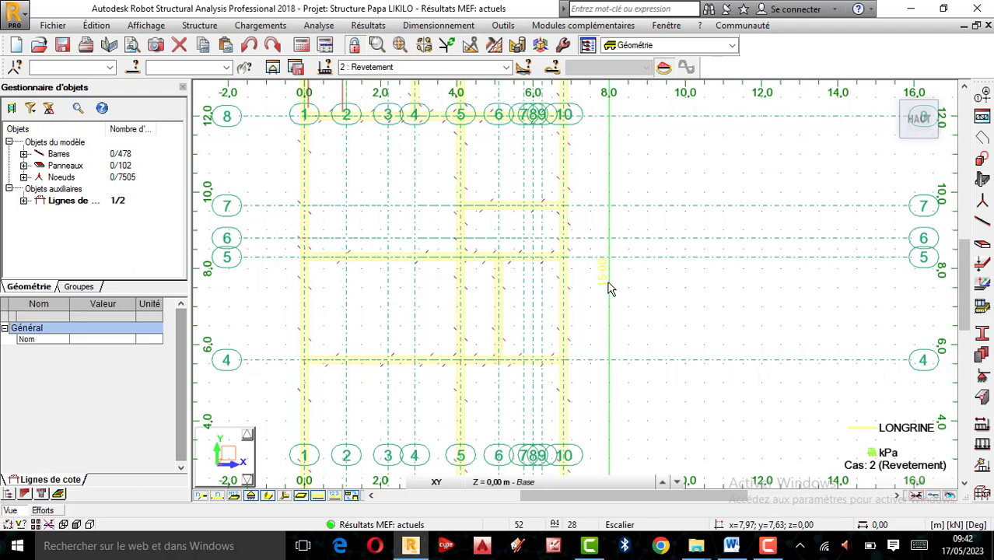
key(Delete)
Delete the overall width dimension line along the base plan's short side near axis 1
scroll(461, 258, down, 3)
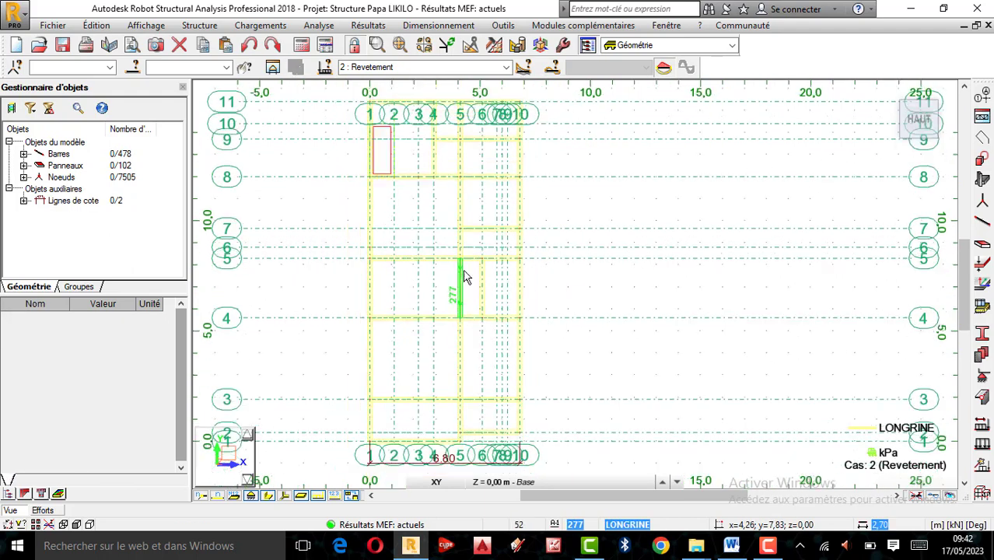
scroll(464, 276, down, 1)
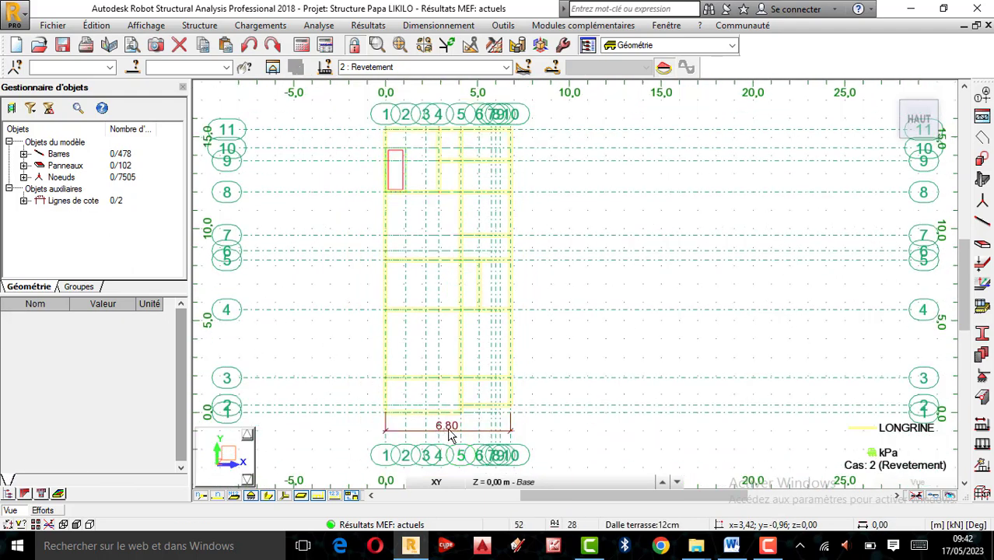
click(455, 435)
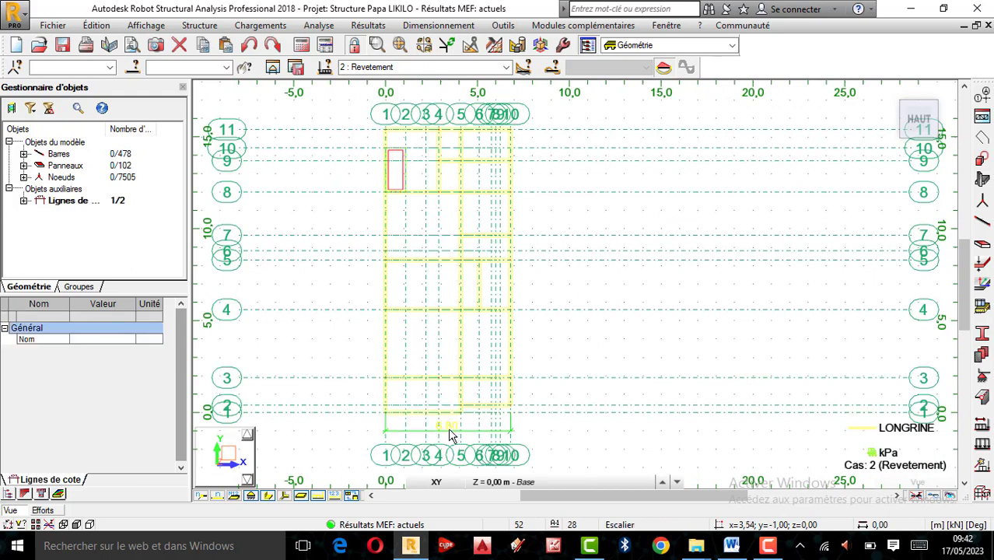
key(Delete)
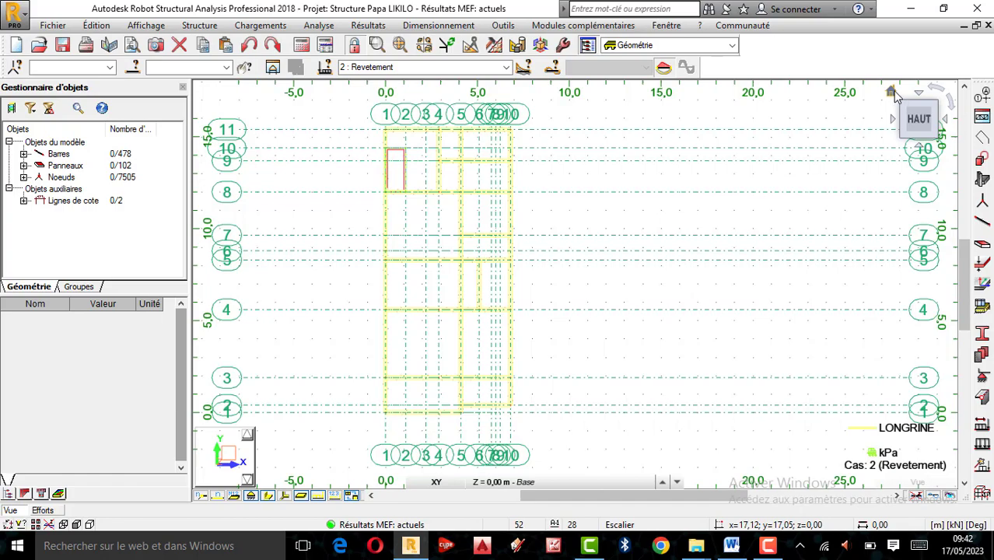
Show the building in 3D, switch through the XY plan, and display the YZ elevation at X = 0,00 m
click(891, 92)
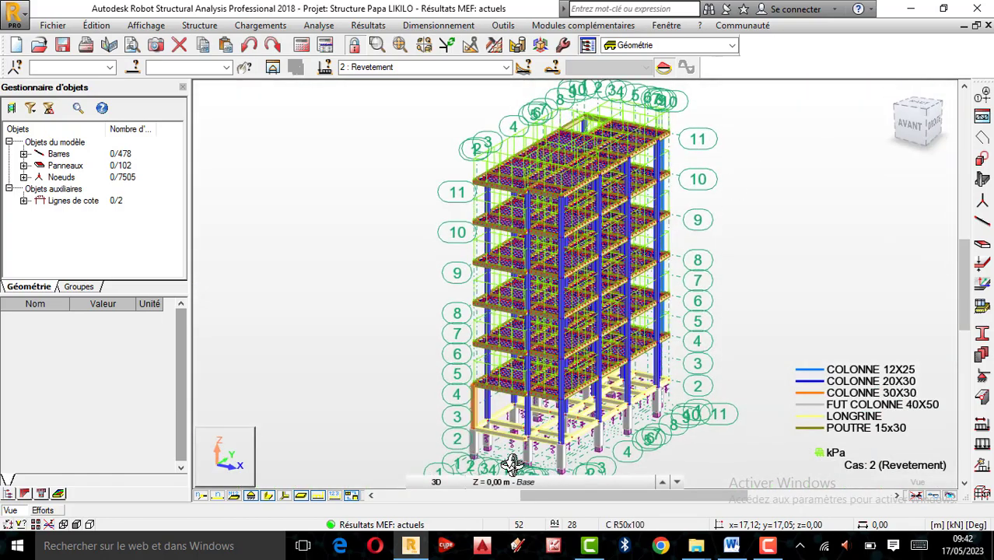
click(437, 483)
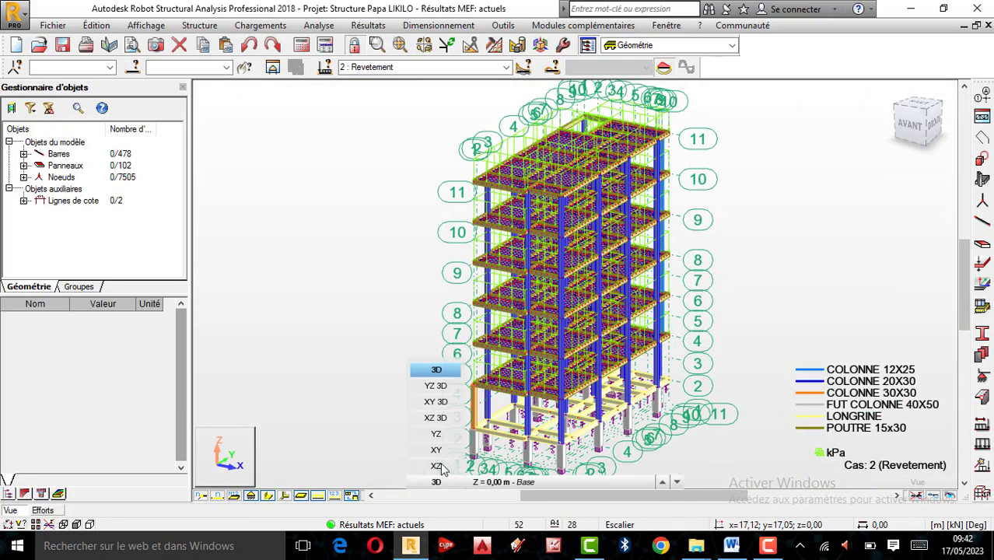
click(436, 450)
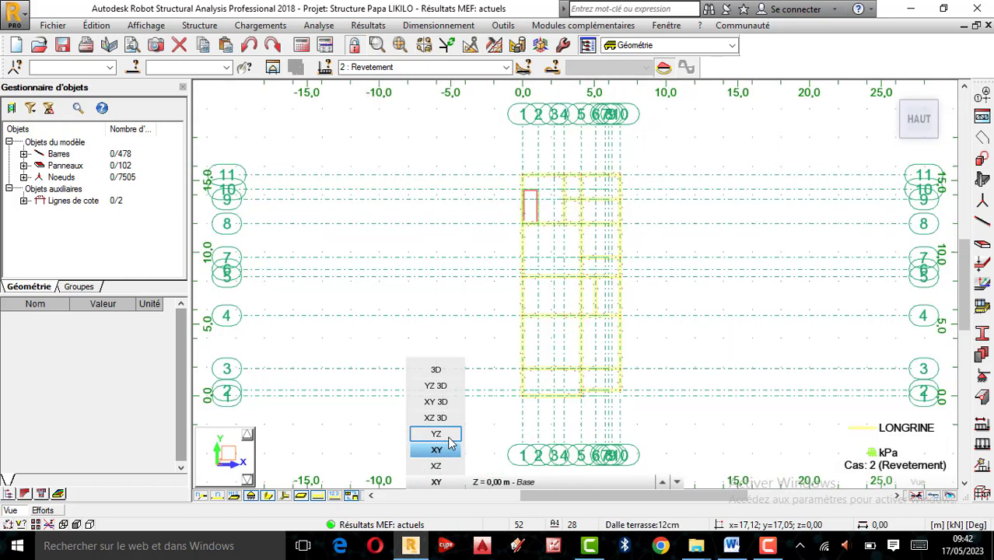
click(449, 437)
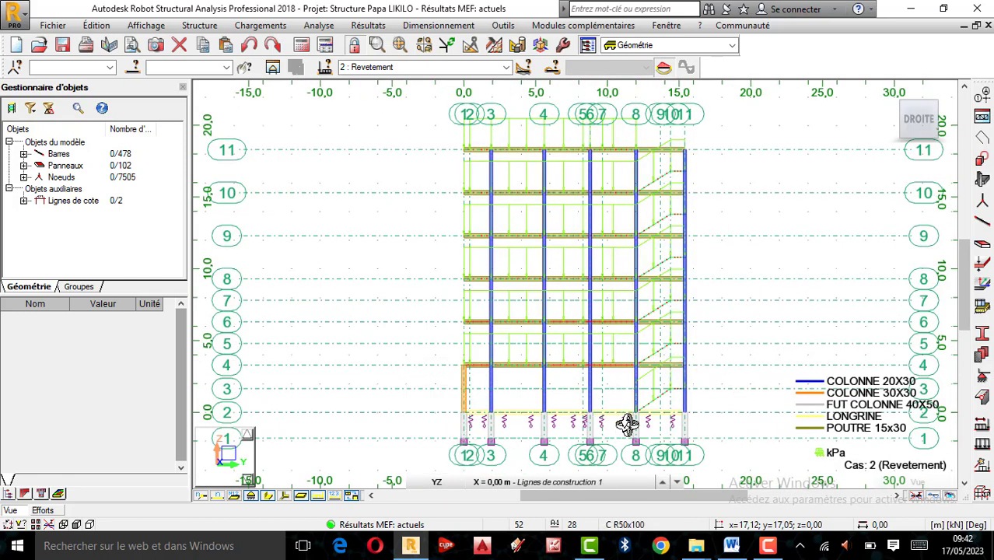
Show the building in 3D, return to the YZ elevation at X = 0,00 m, and hide the load symbols
click(880, 98)
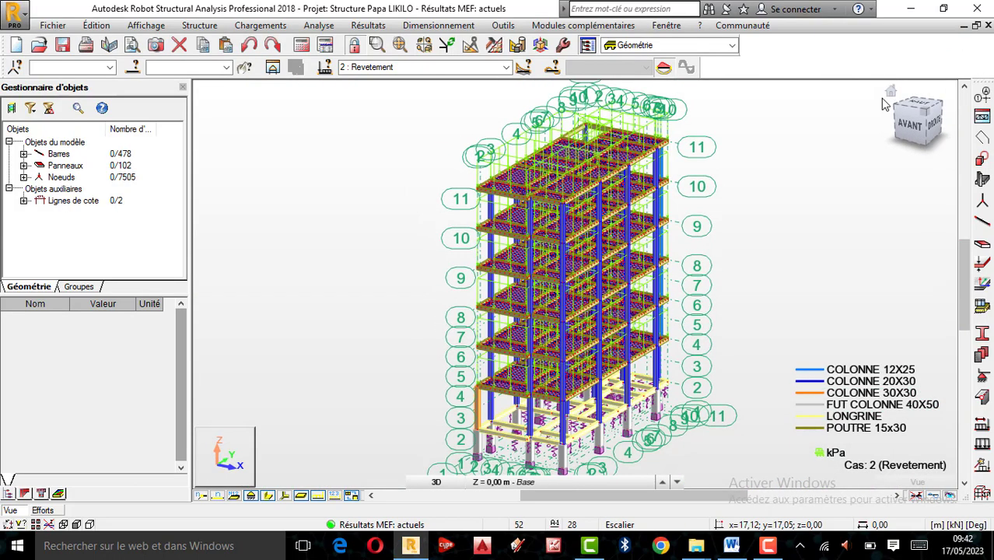
click(436, 482)
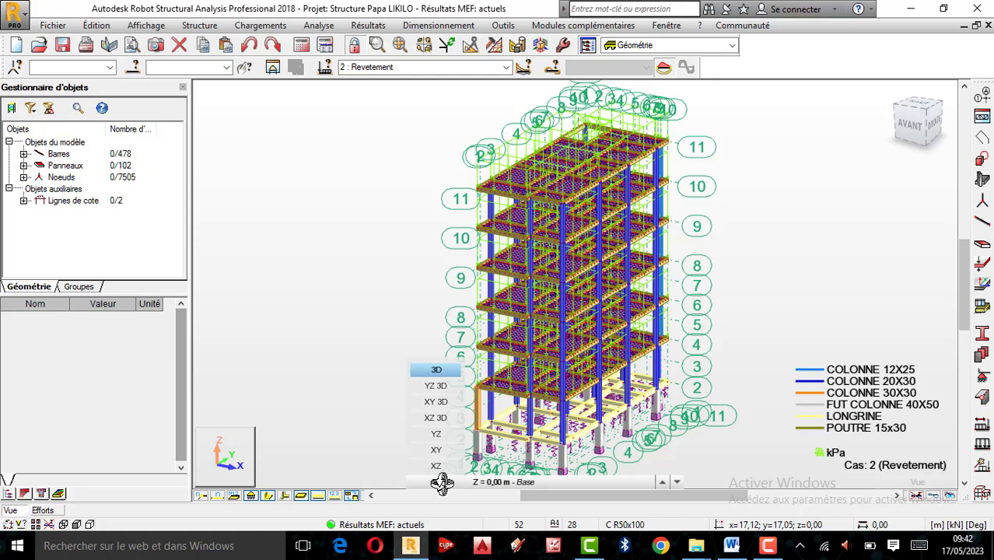
click(444, 436)
scroll(585, 270, down, 3)
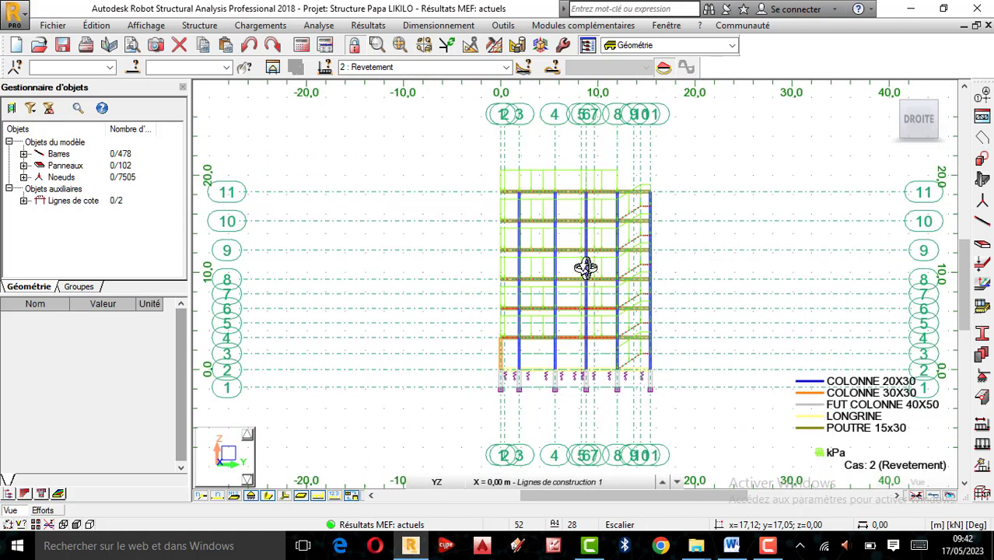
scroll(586, 269, up, 4)
click(316, 497)
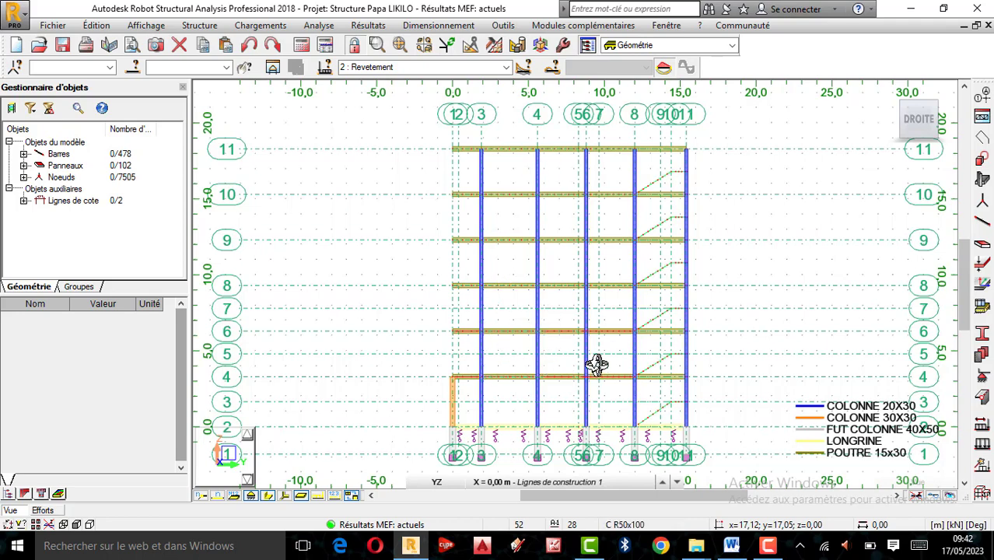
scroll(583, 372, down, 3)
scroll(561, 349, up, 2)
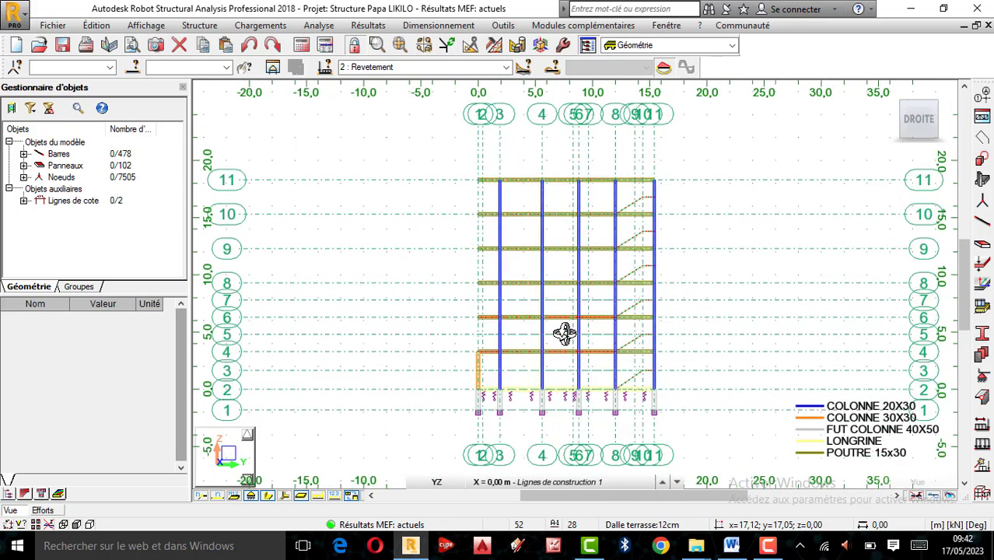
Create a rectangular cladding with load distribution in direction X over the façade at X = 0,00 m, from level 11 to level 2 and up to y = 15,40 m
click(189, 27)
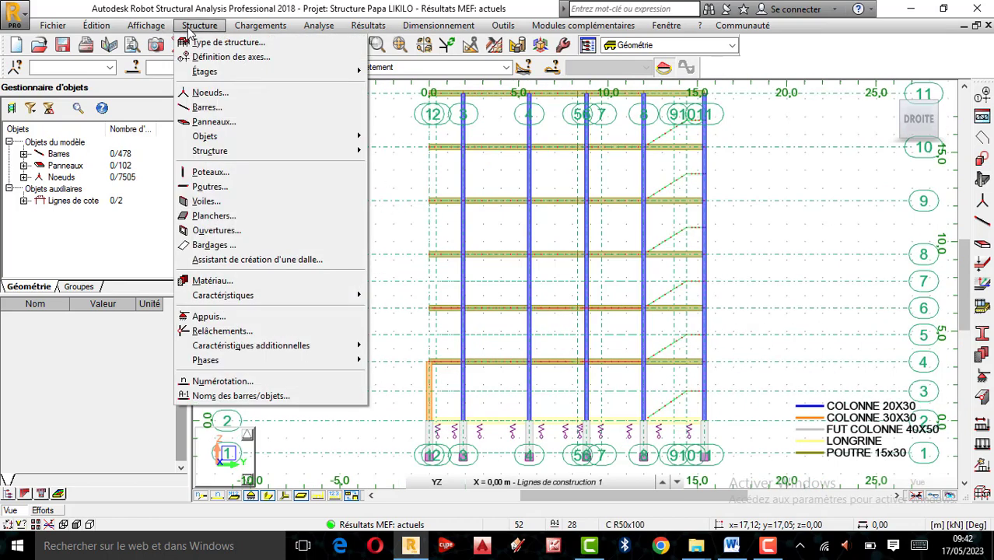
click(211, 245)
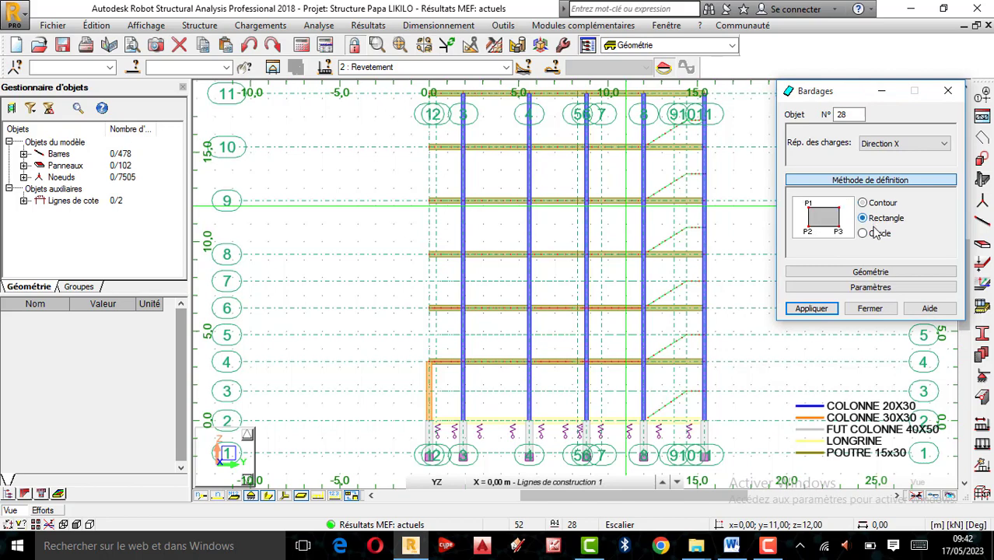
click(870, 287)
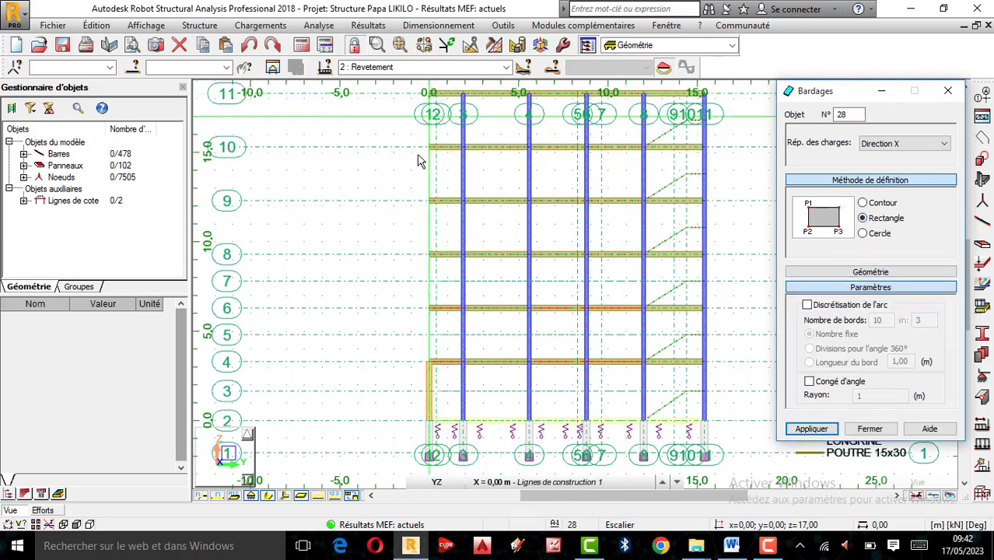
scroll(424, 200, down, 2)
scroll(425, 196, up, 2)
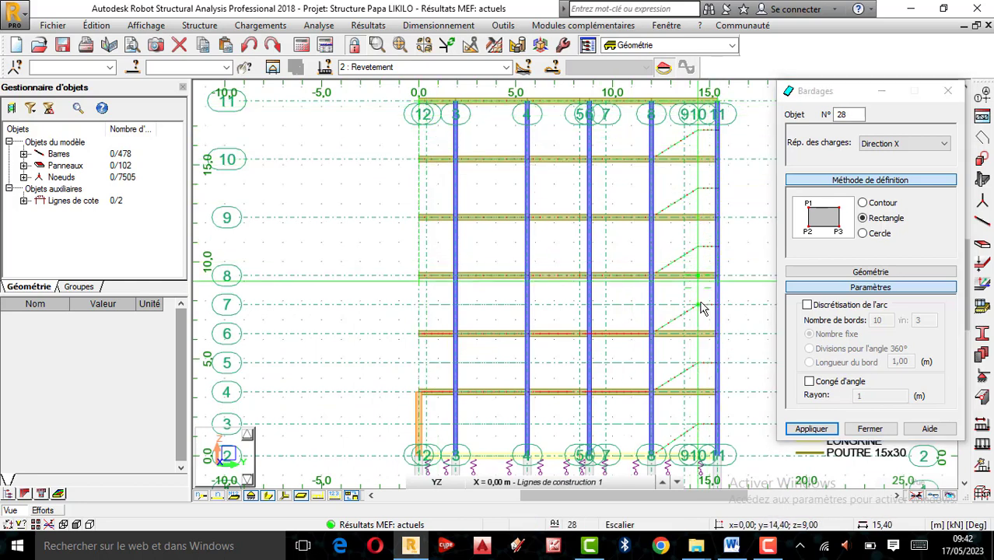
scroll(666, 306, down, 1)
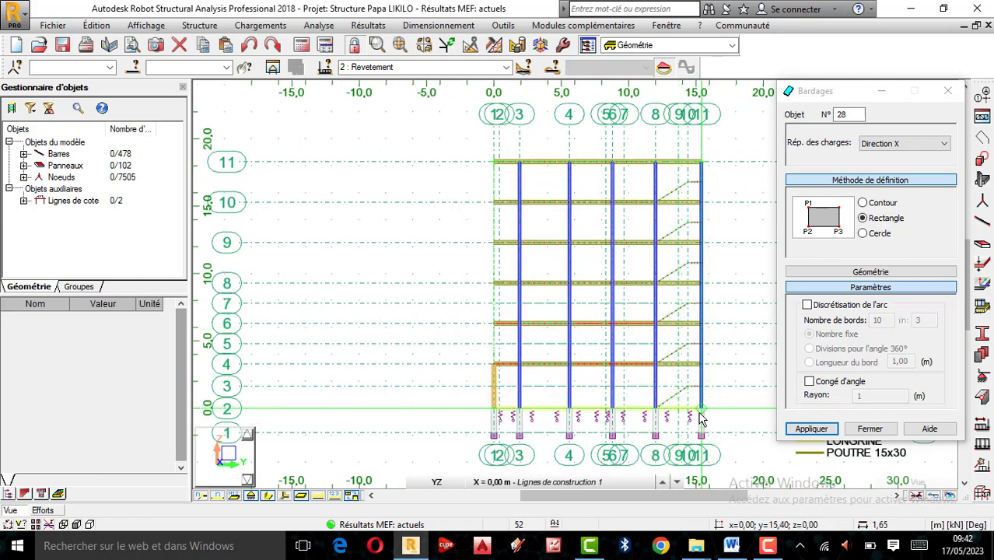
scroll(700, 418, up, 1)
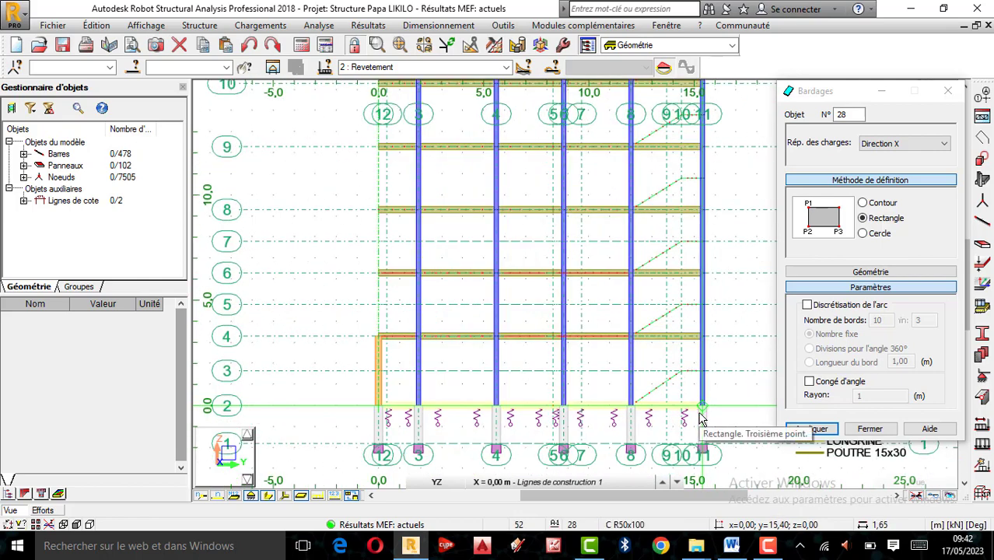
click(703, 407)
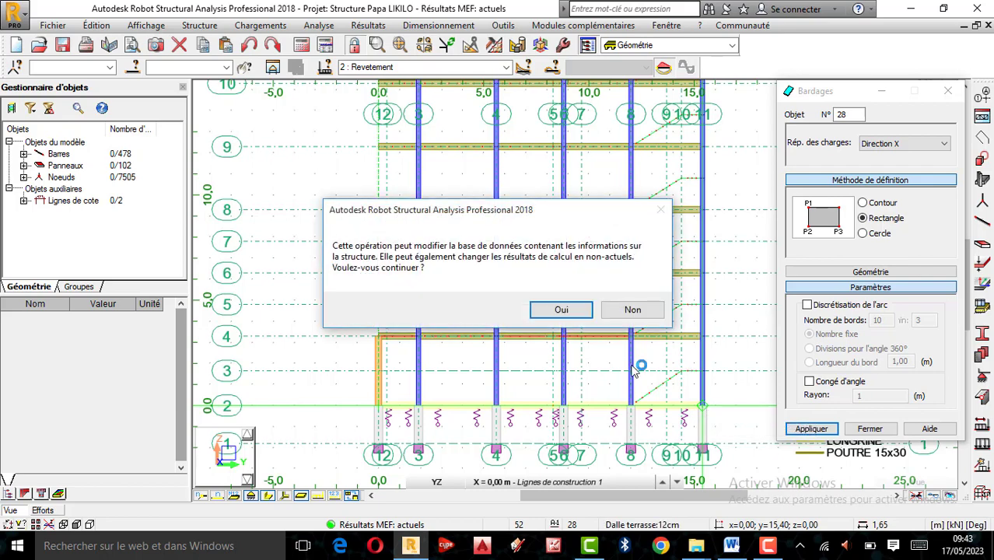
click(561, 309)
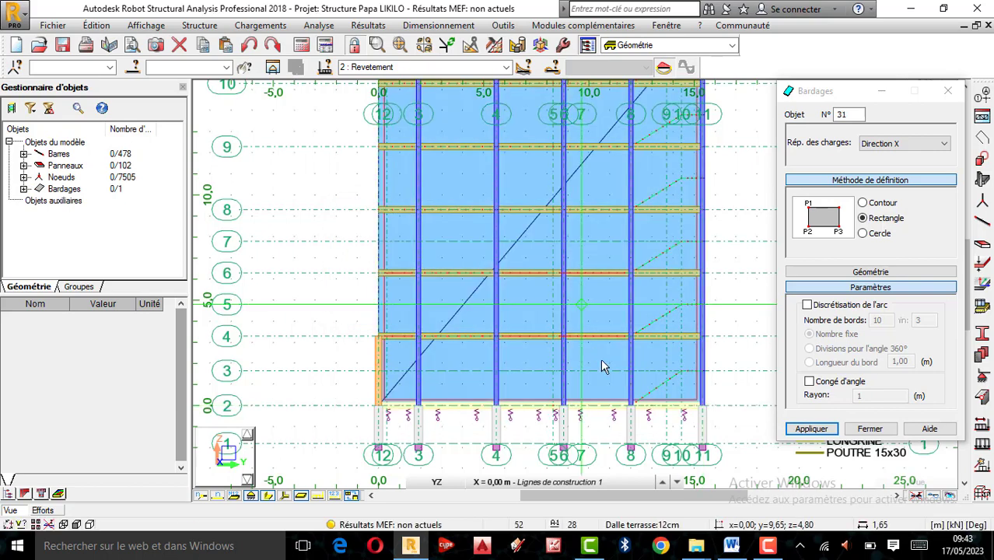
click(870, 429)
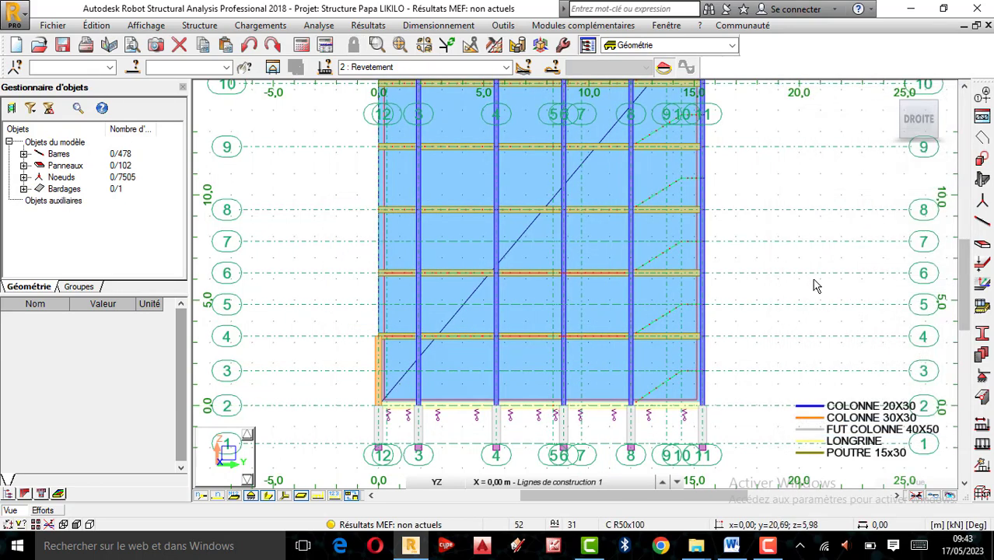
Examine the cladding on the X = 0,00 m façade in a rotated 3D view
right_click(814, 285)
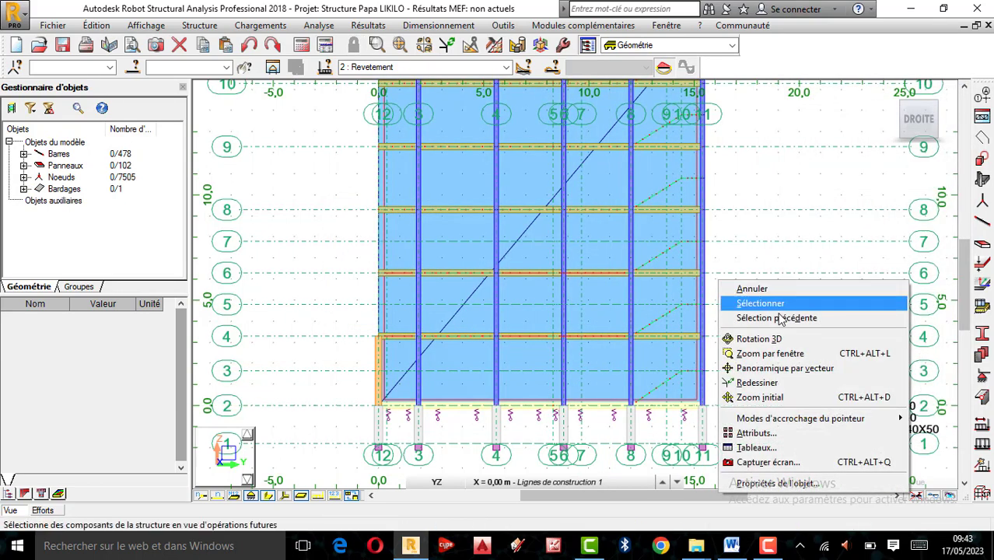
click(438, 482)
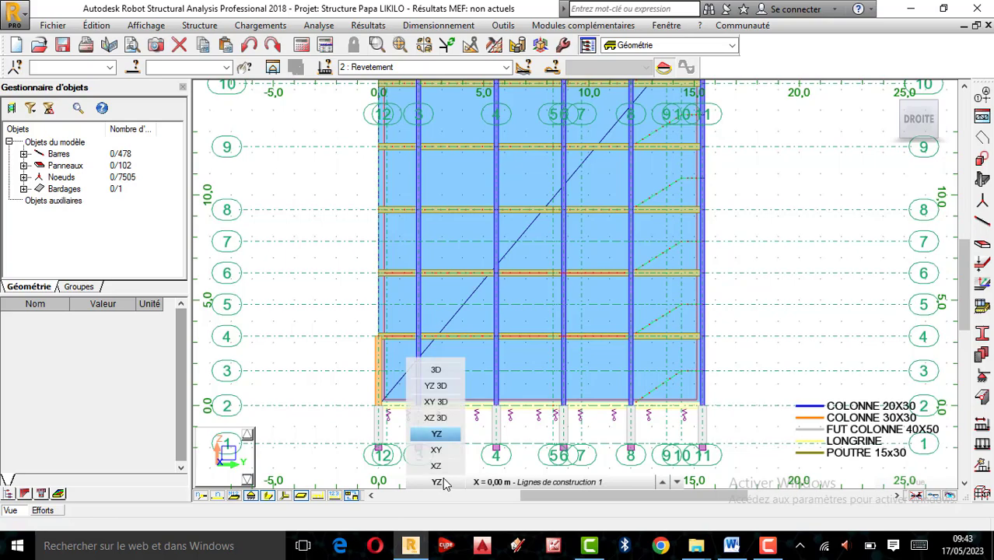
right_click(818, 265)
click(759, 326)
drag(734, 354, 616, 344)
scroll(652, 356, up, 4)
scroll(652, 355, down, 4)
scroll(620, 279, up, 3)
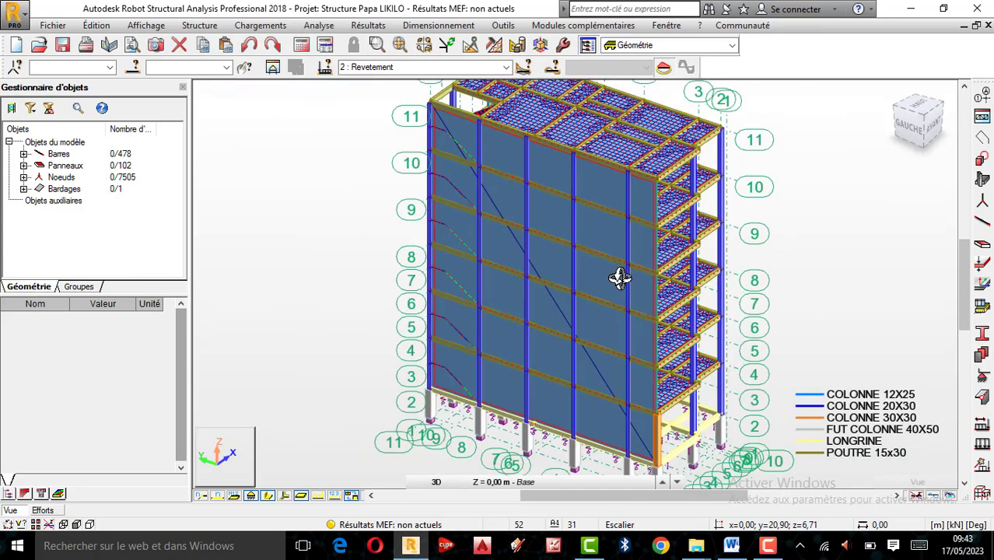
scroll(530, 288, down, 2)
scroll(571, 278, up, 3)
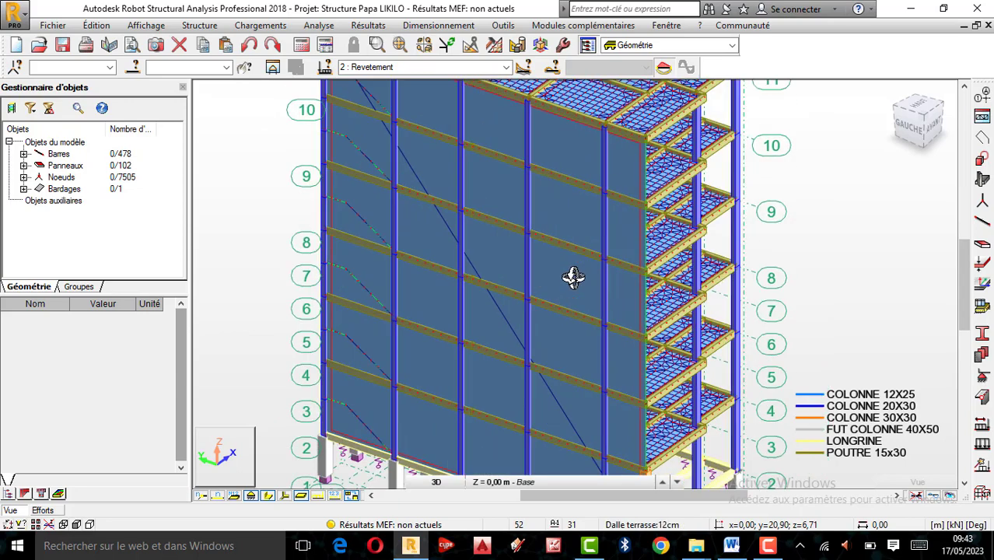
scroll(560, 281, down, 2)
Copy the façade cladding once by translation vector 6,80;0;0 m onto the opposite long façade
right_click(685, 233)
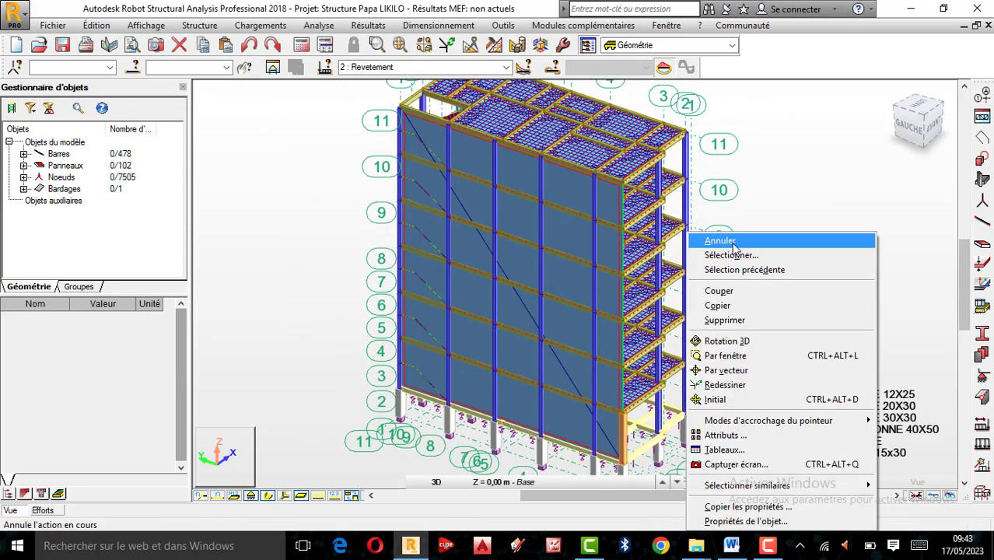
click(722, 240)
click(608, 340)
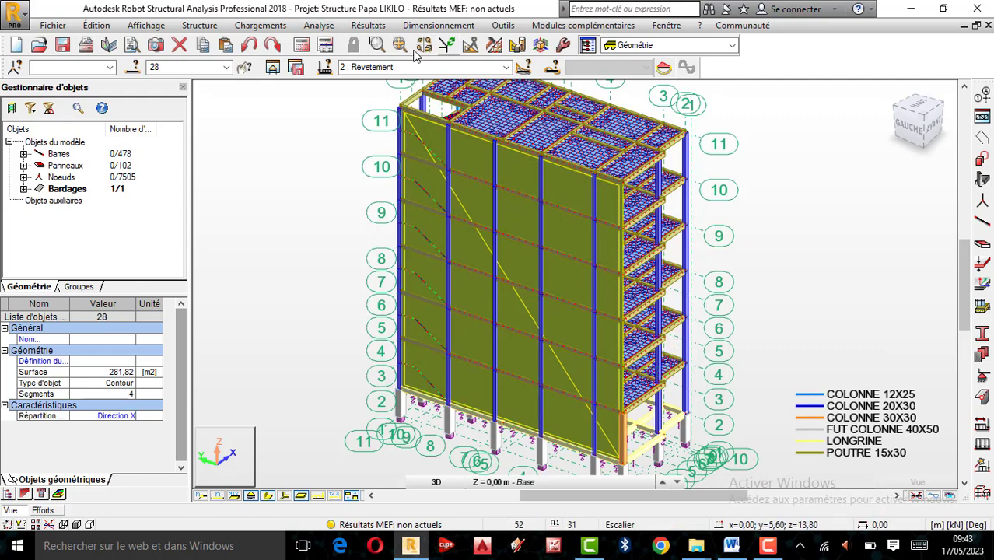
click(470, 47)
click(177, 76)
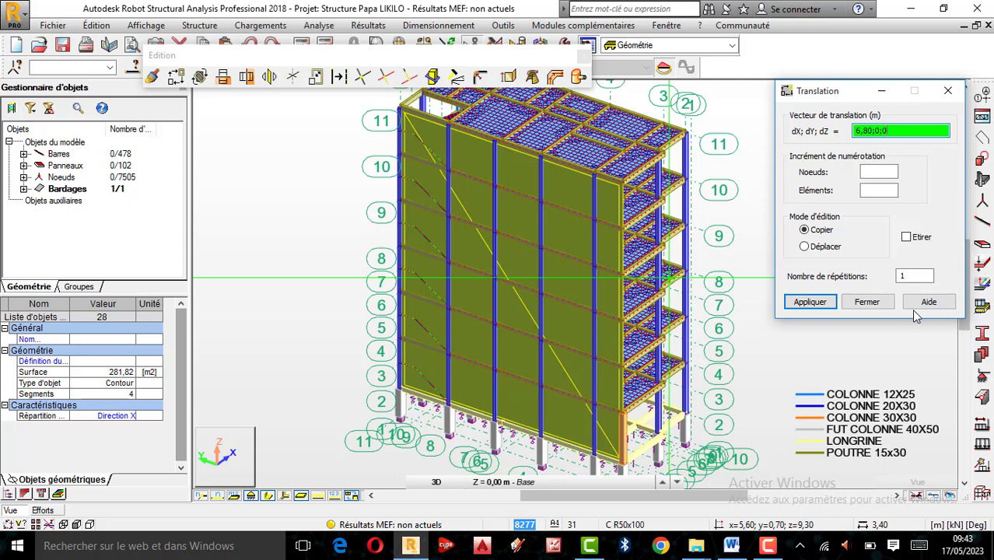
click(807, 304)
click(807, 302)
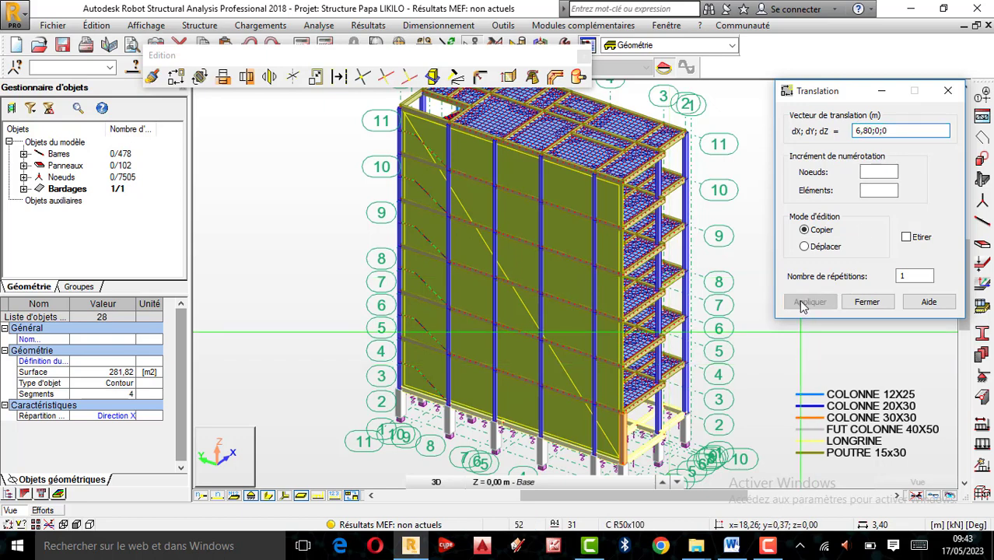
click(877, 304)
Rotate the building to its X = 6,80 m side and delete the copied cladding there
right_click(864, 297)
click(810, 352)
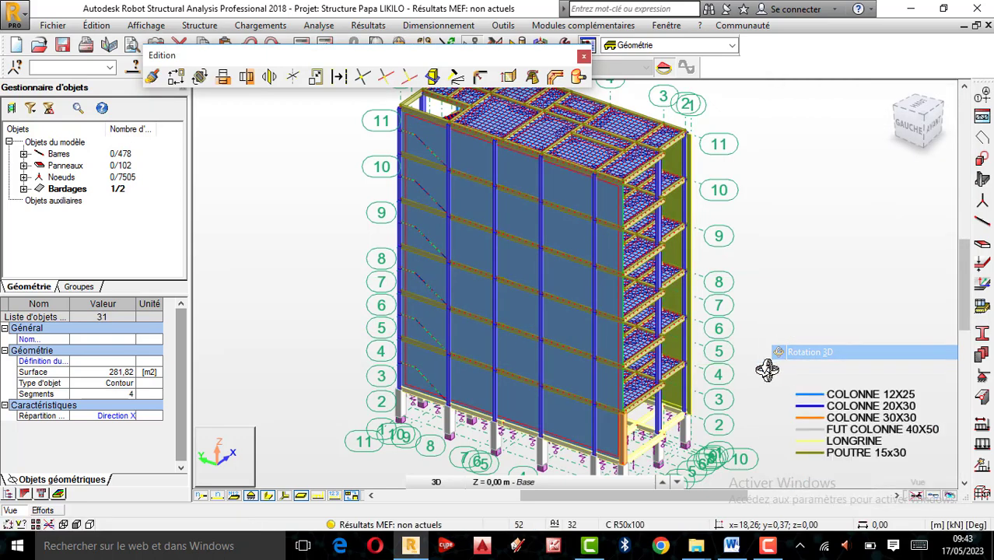
drag(813, 353, 547, 366)
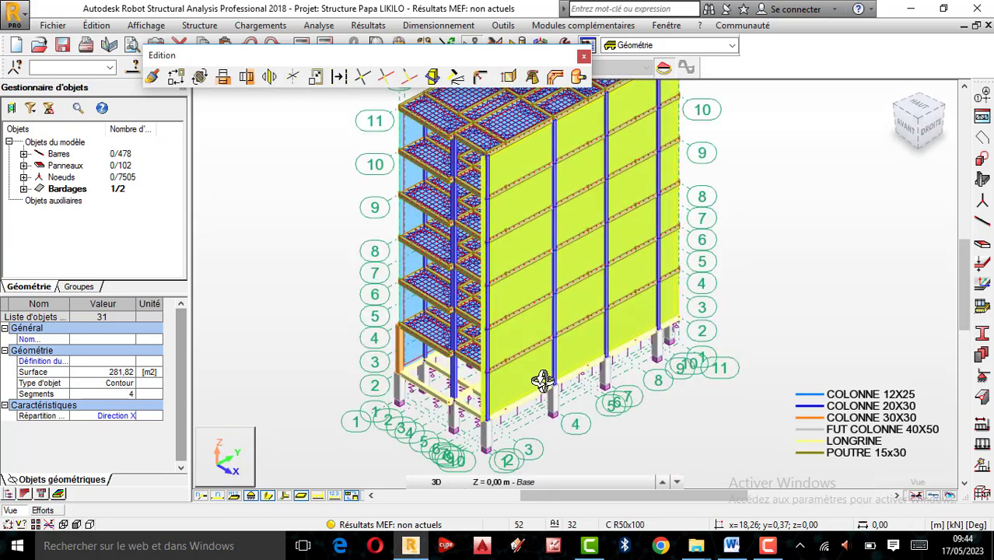
right_click(888, 276)
click(821, 284)
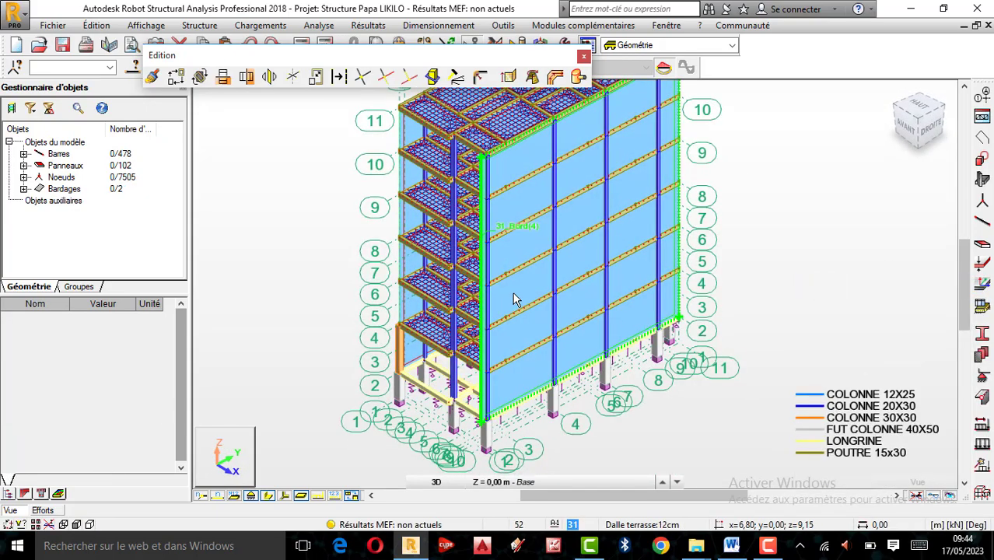
click(513, 300)
key(Delete)
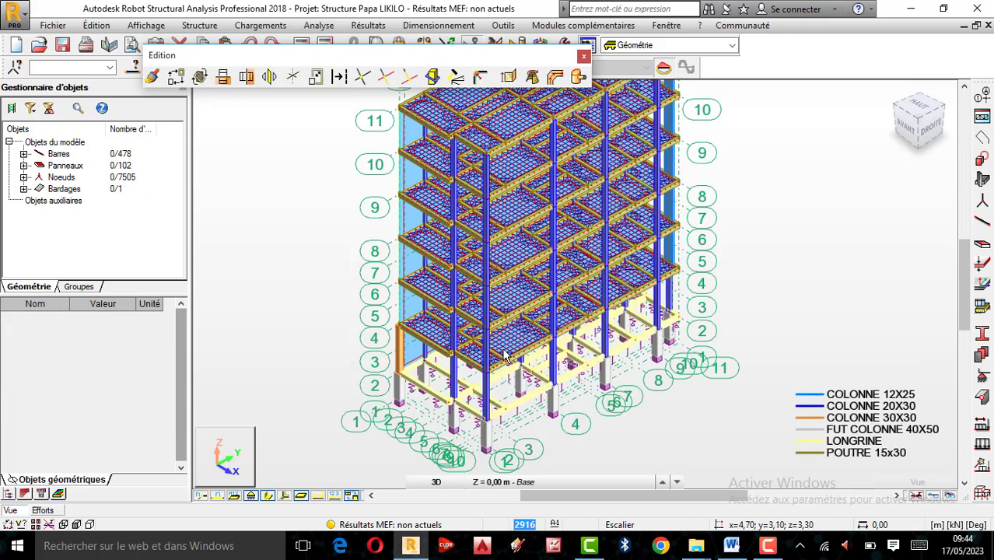
Examine the building's uncovered X = 6,80 m façade from several directions and close the Edition toolbar
scroll(457, 229, up, 2)
scroll(457, 230, down, 1)
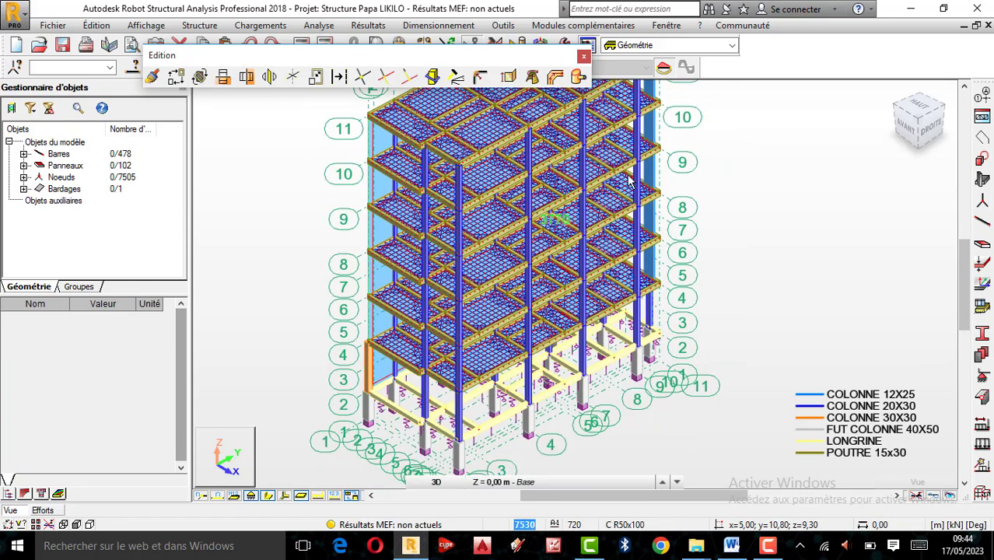
right_click(666, 180)
click(724, 238)
drag(723, 241, 684, 273)
scroll(735, 144, up, 2)
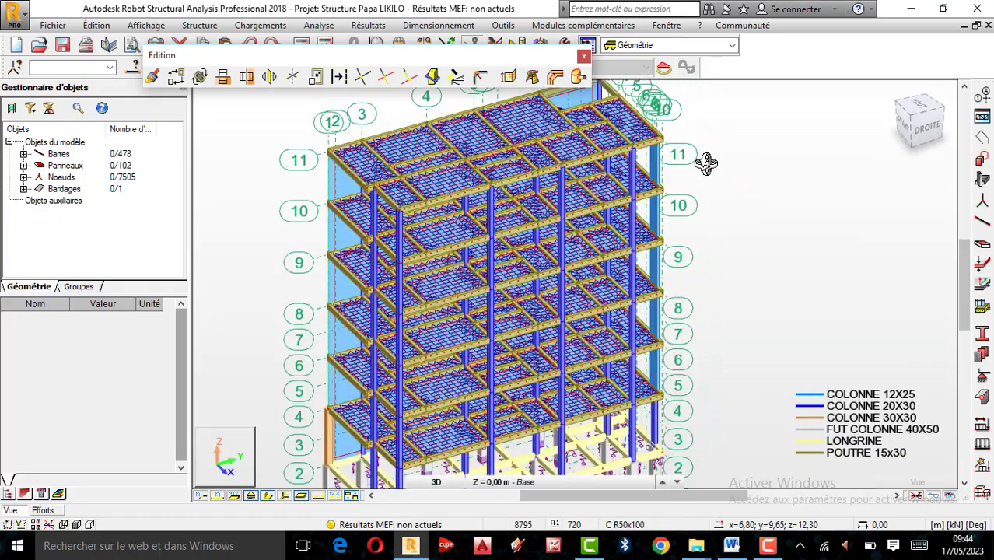
drag(705, 165, 723, 187)
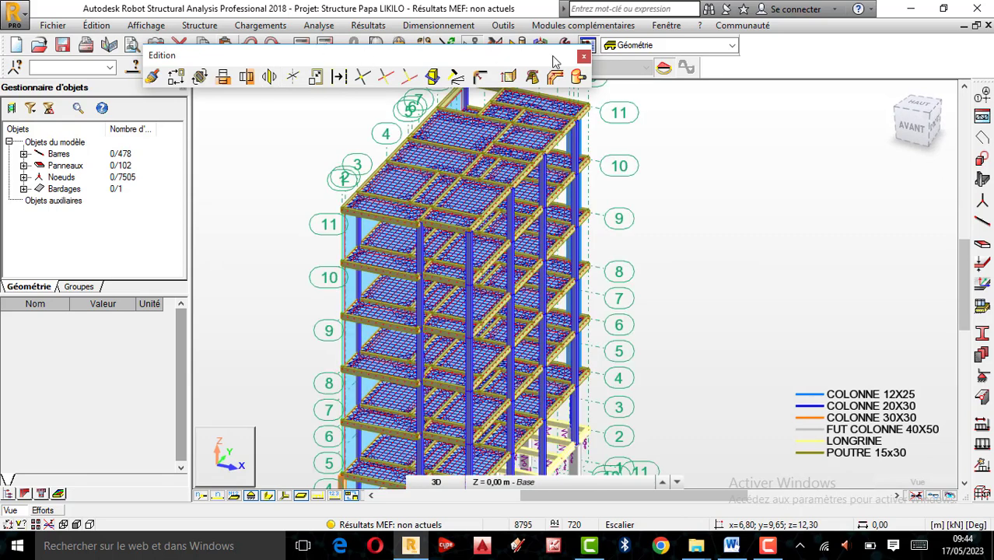
click(583, 57)
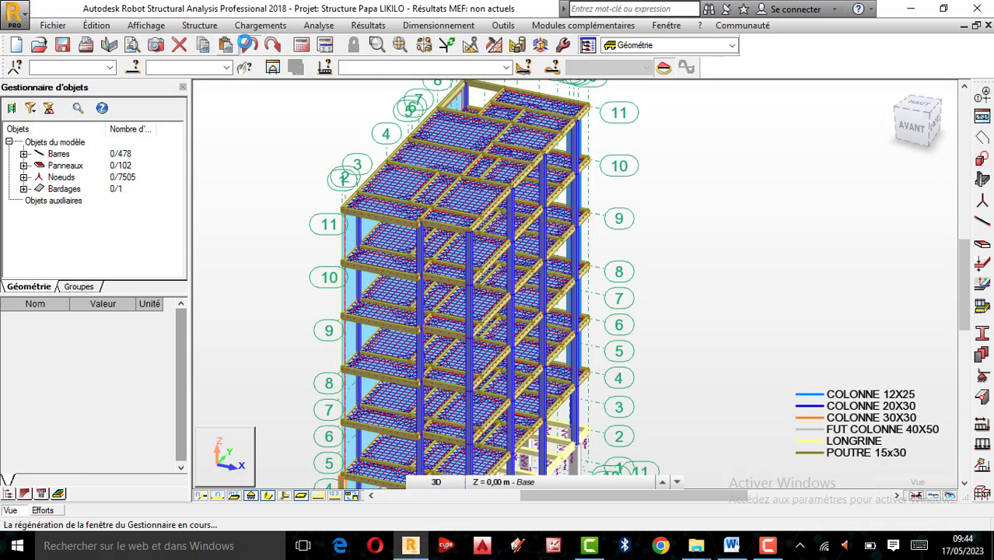
Undo the deletion of the cladding on the X = 6,80 m façade and clear the selection
click(247, 44)
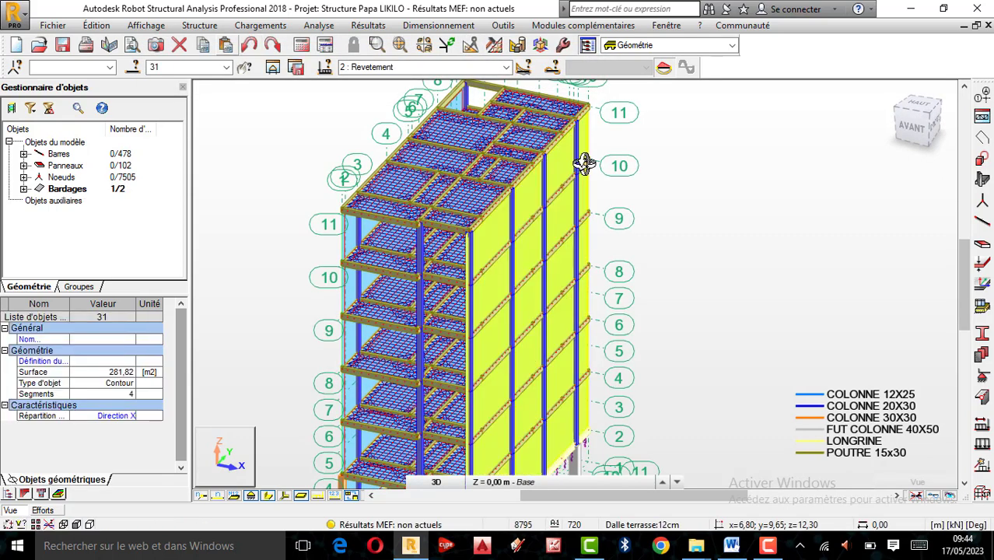
drag(513, 254, 637, 247)
right_click(716, 235)
click(719, 243)
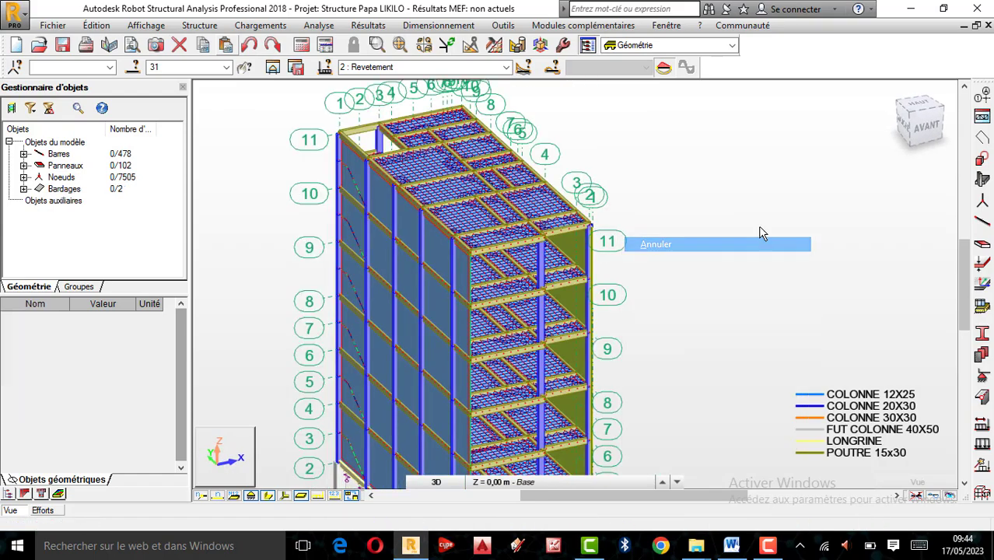
Examine the building in 3D with cladding on both long façades
scroll(612, 251, down, 9)
scroll(473, 318, up, 4)
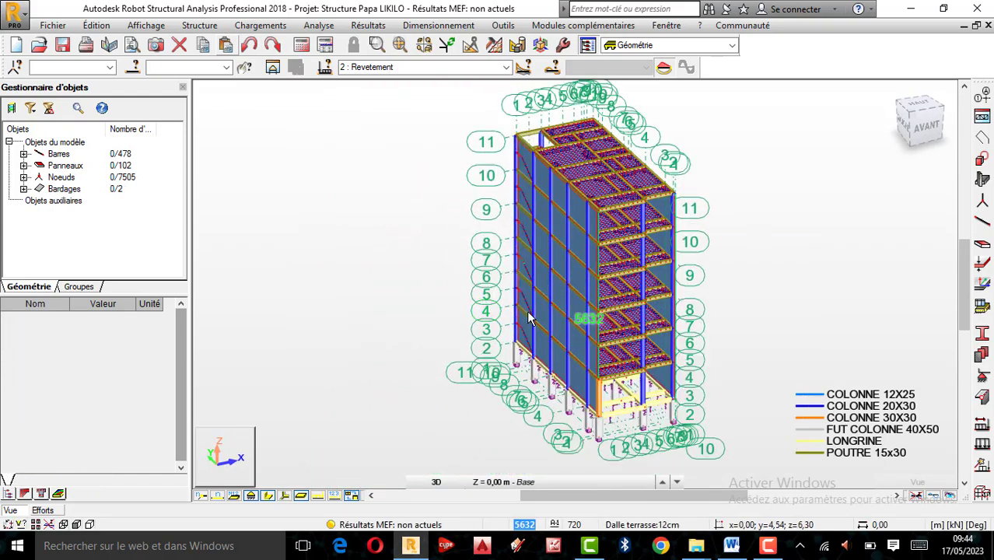
scroll(598, 280, up, 2)
right_click(748, 220)
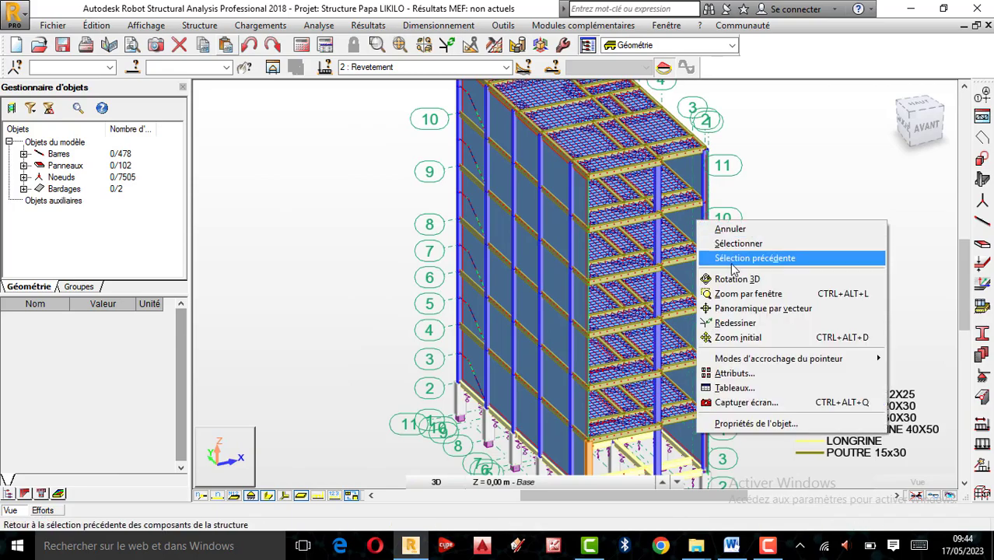
click(758, 279)
drag(590, 291, 650, 288)
scroll(492, 264, down, 2)
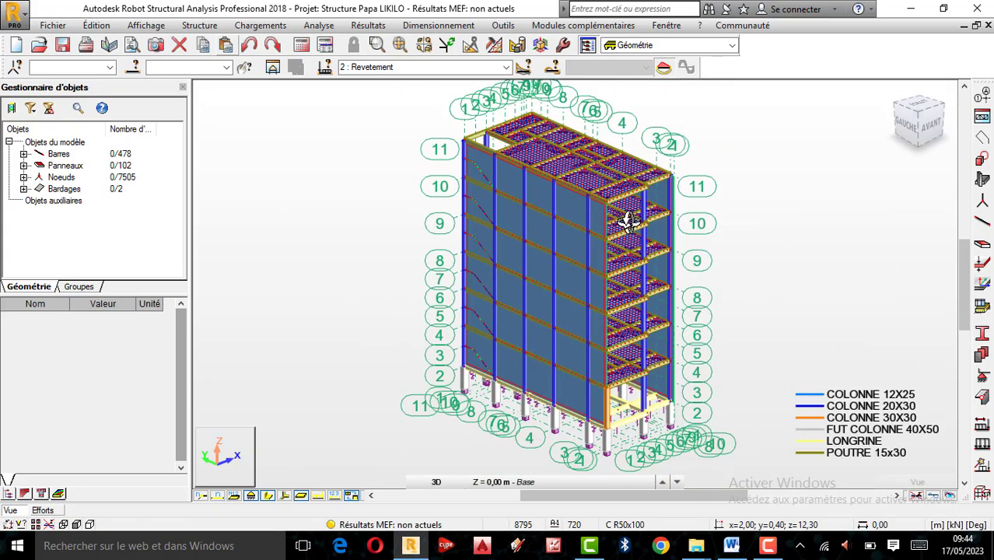
Examine the clad long façades and the open short side of the building from alternating 3D directions
scroll(629, 224, up, 2)
scroll(583, 222, down, 3)
scroll(586, 222, up, 3)
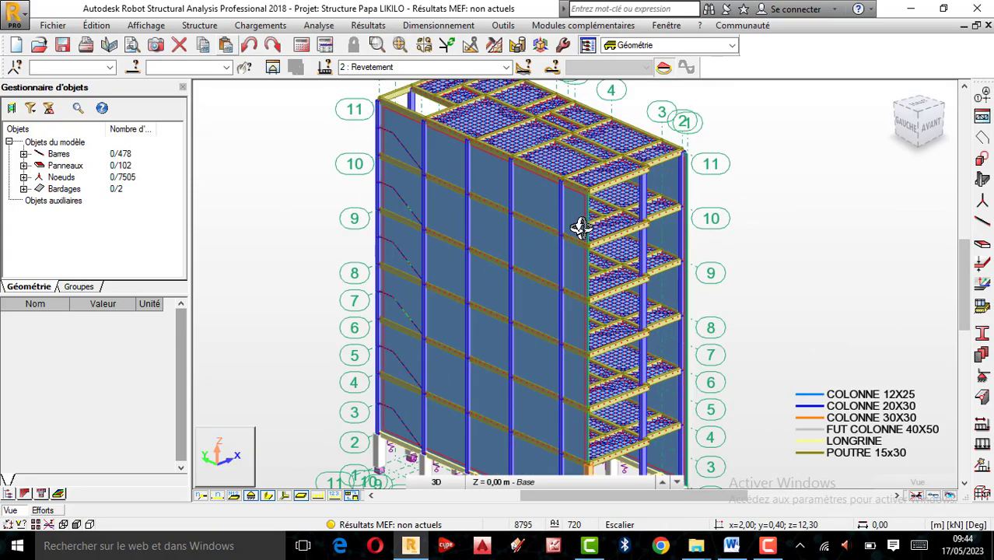
scroll(592, 224, down, 2)
scroll(595, 221, up, 2)
scroll(666, 276, down, 3)
drag(666, 276, 539, 269)
scroll(564, 251, up, 2)
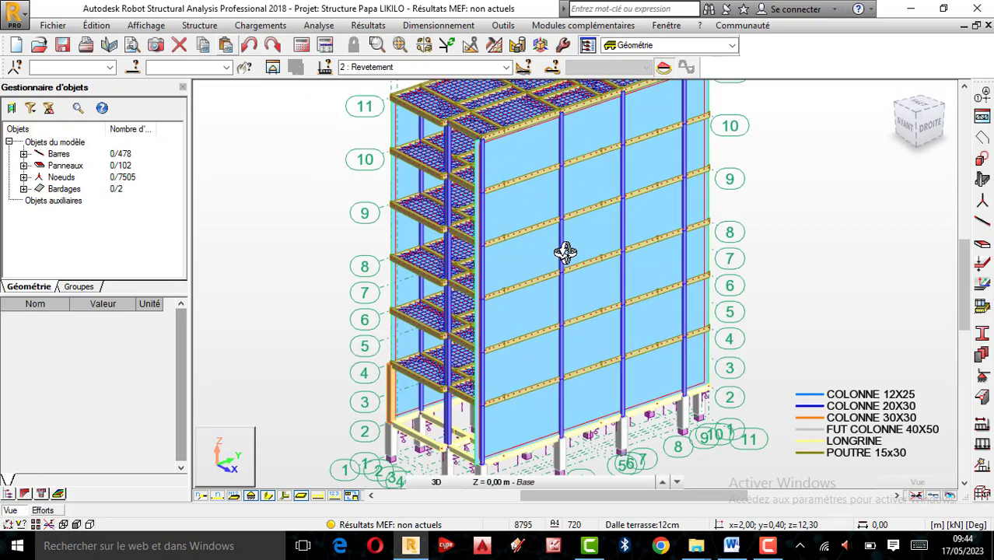
scroll(543, 261, down, 2)
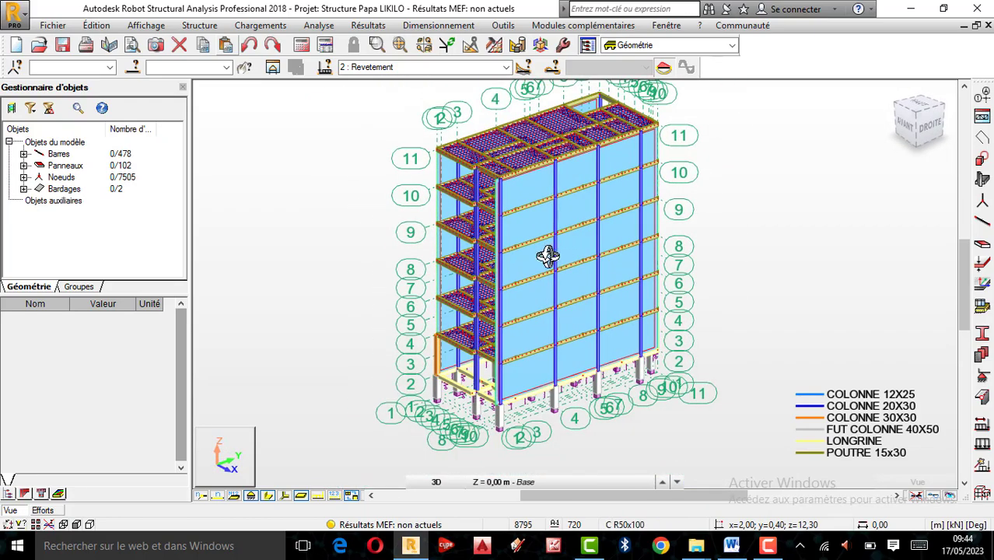
scroll(583, 238, up, 3)
scroll(545, 240, down, 3)
drag(528, 245, 627, 251)
scroll(598, 249, down, 2)
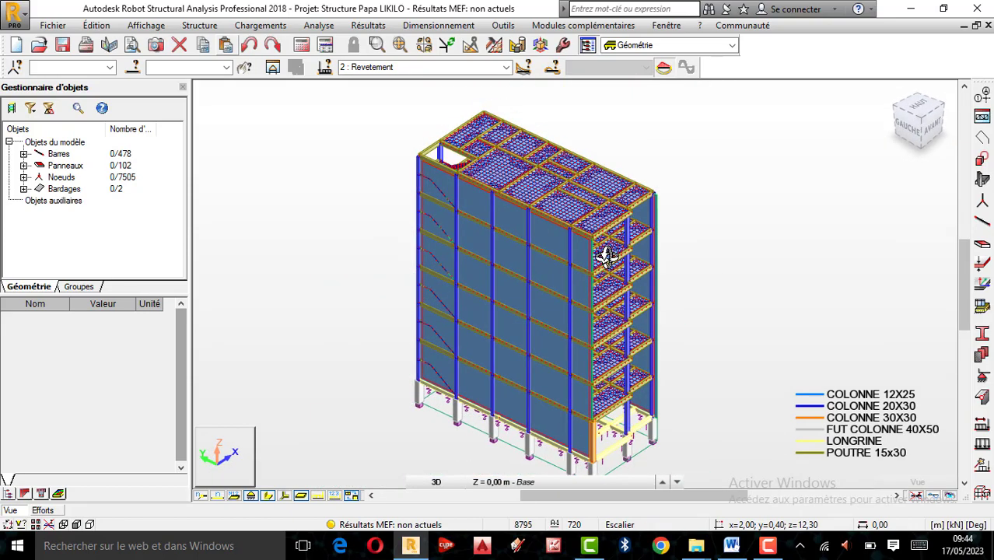
scroll(539, 248, up, 2)
scroll(497, 238, up, 3)
scroll(497, 238, down, 4)
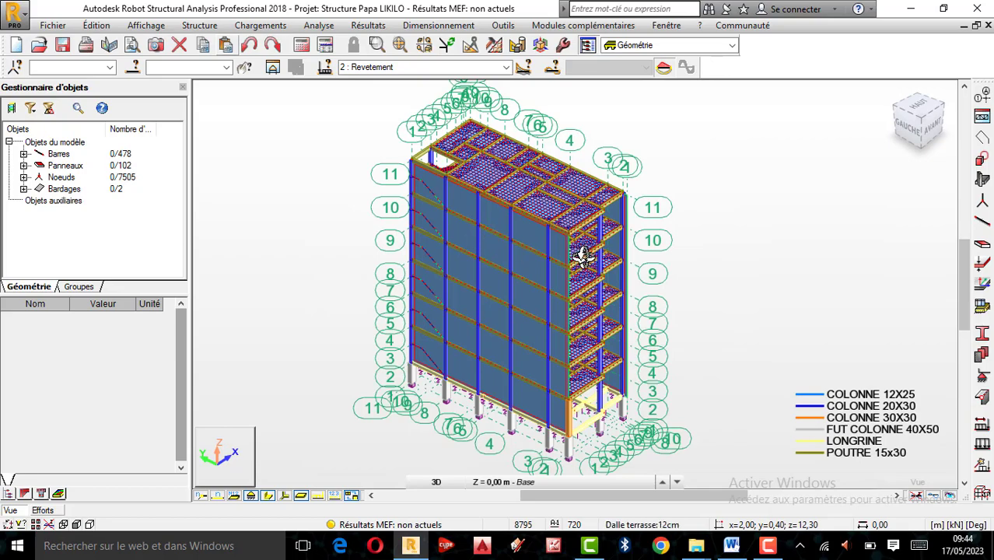
drag(588, 273, 450, 258)
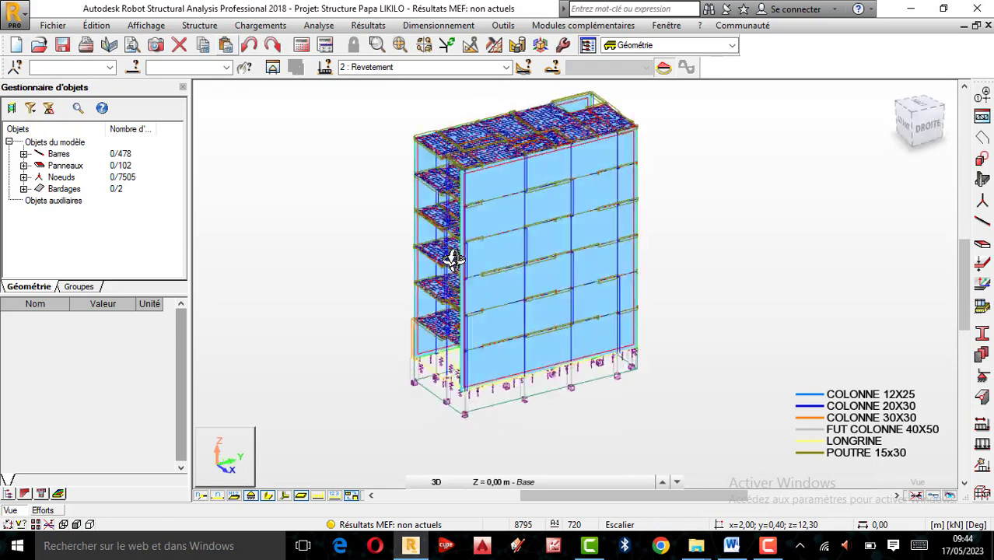
scroll(510, 202, up, 4)
scroll(510, 243, down, 4)
drag(510, 244, 506, 211)
scroll(506, 188, up, 4)
scroll(501, 205, down, 3)
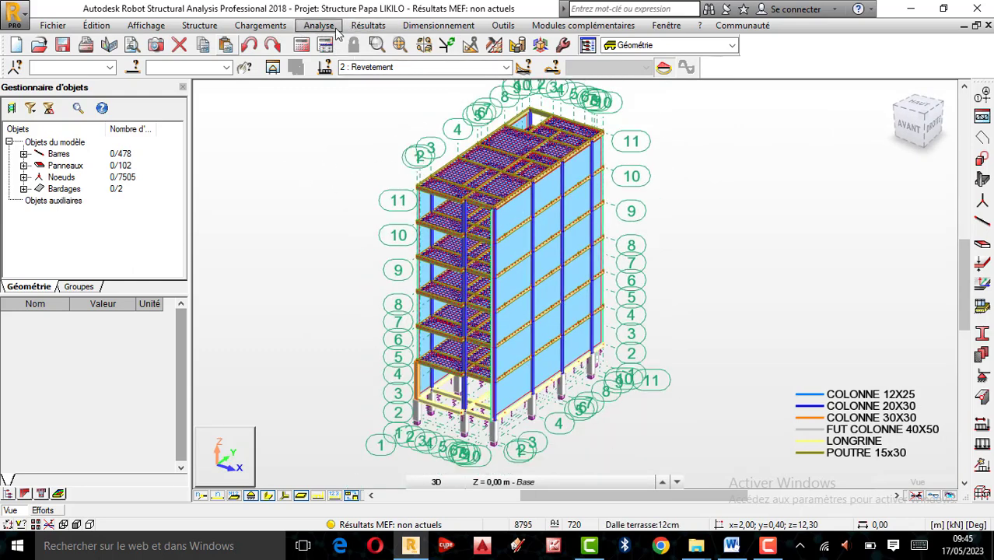
Open the wind load generation for the model and set the wind speed to 28 m/s
click(315, 25)
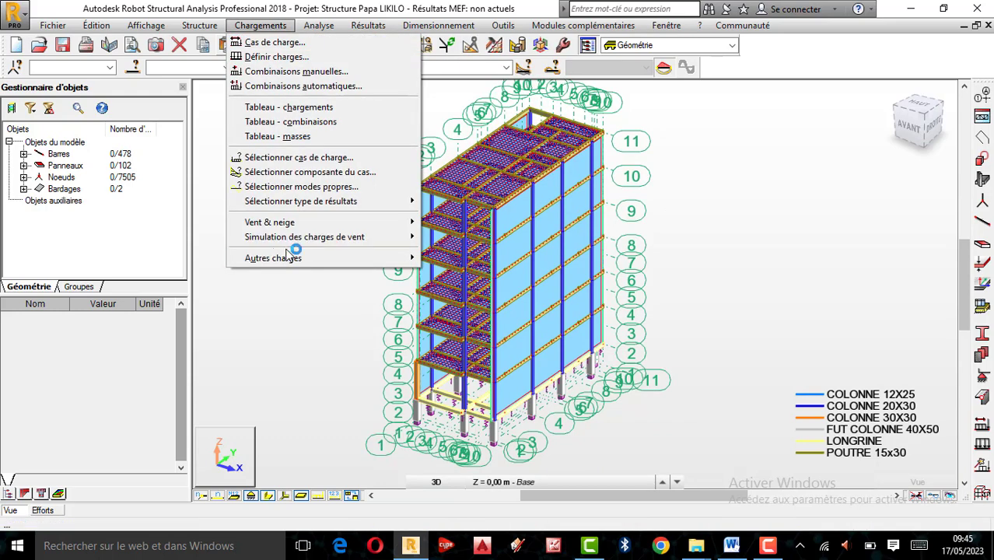
mouse_move(295, 237)
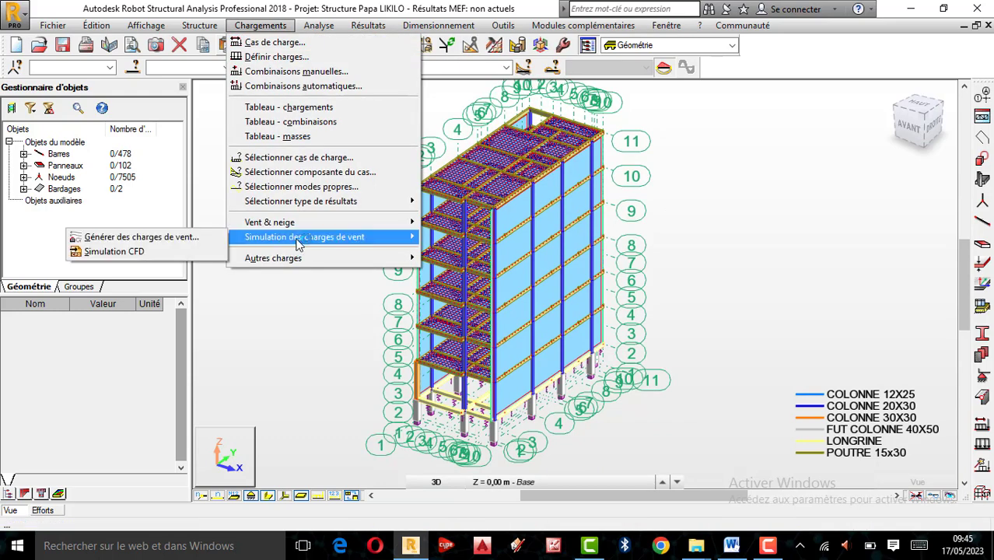
click(175, 242)
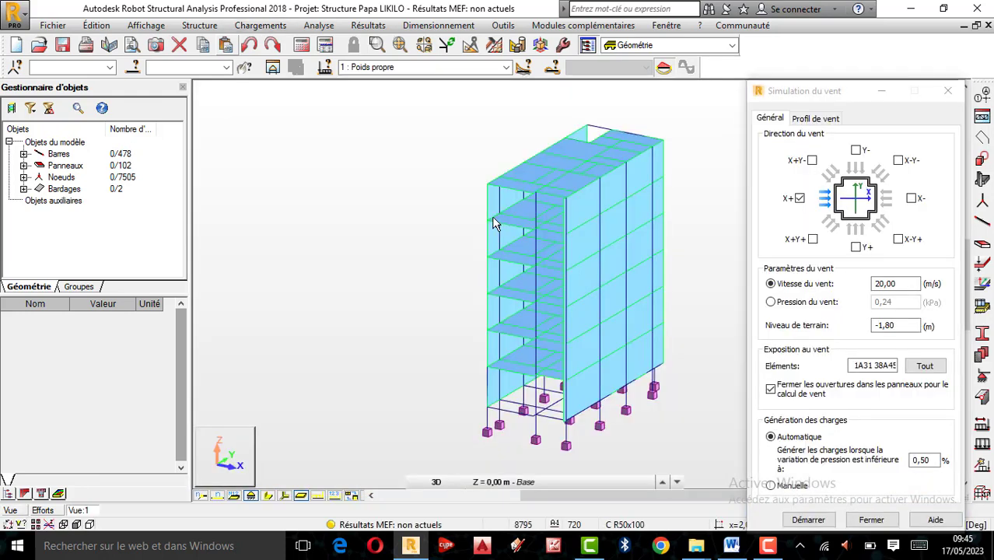
double_click(885, 285)
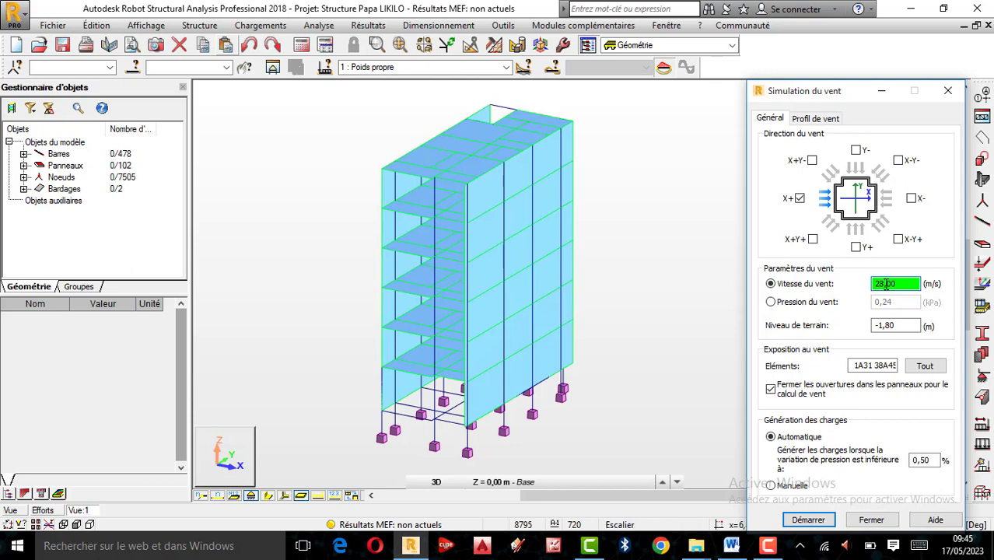
Add the X+Y+, X+Y-, Y- and Y+ wind directions to the X+ direction of the wind simulation
click(812, 239)
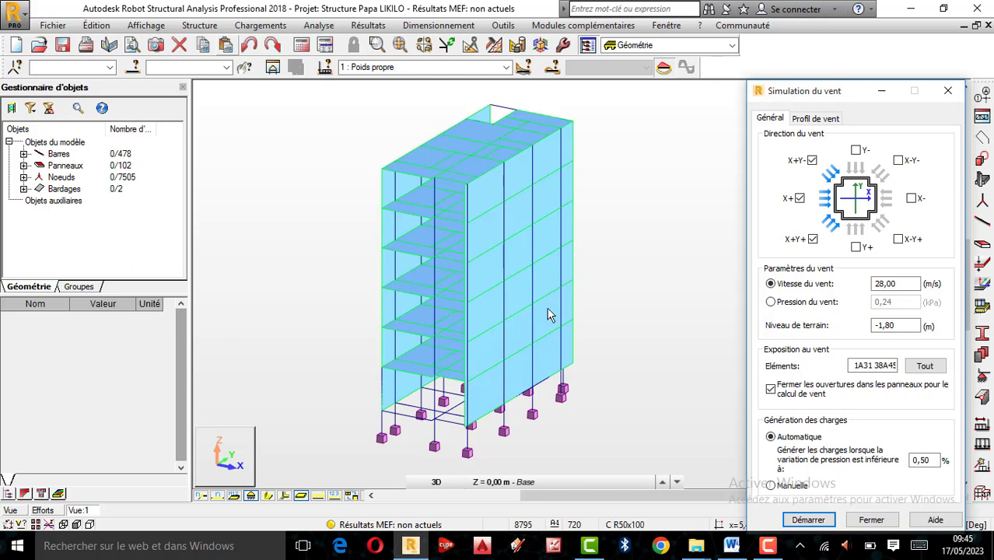
scroll(528, 302, up, 3)
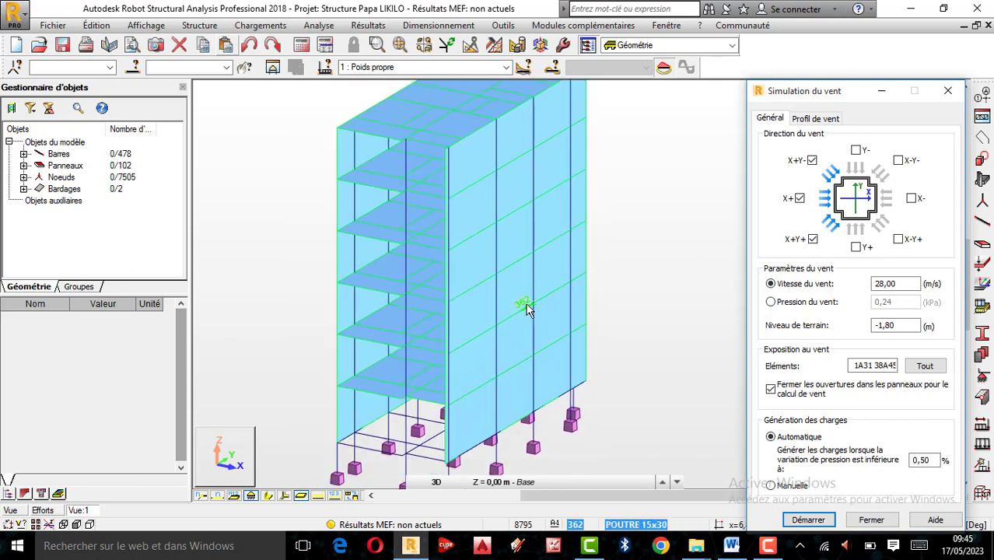
scroll(526, 310, down, 1)
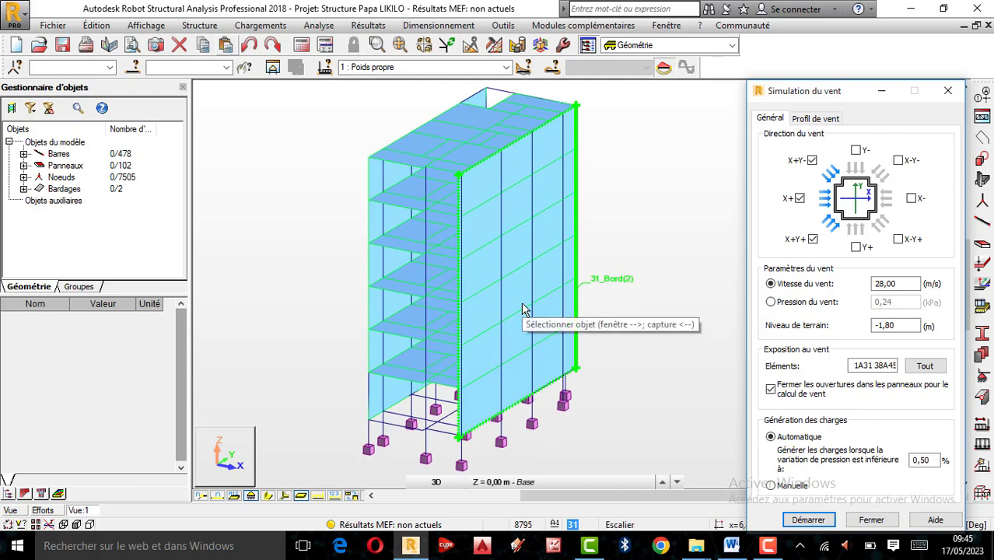
click(856, 151)
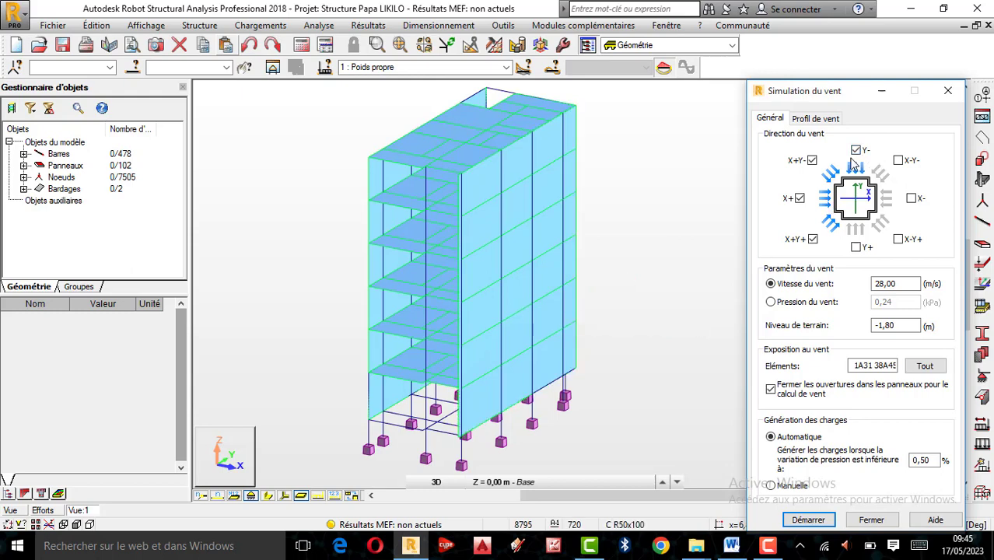
click(857, 248)
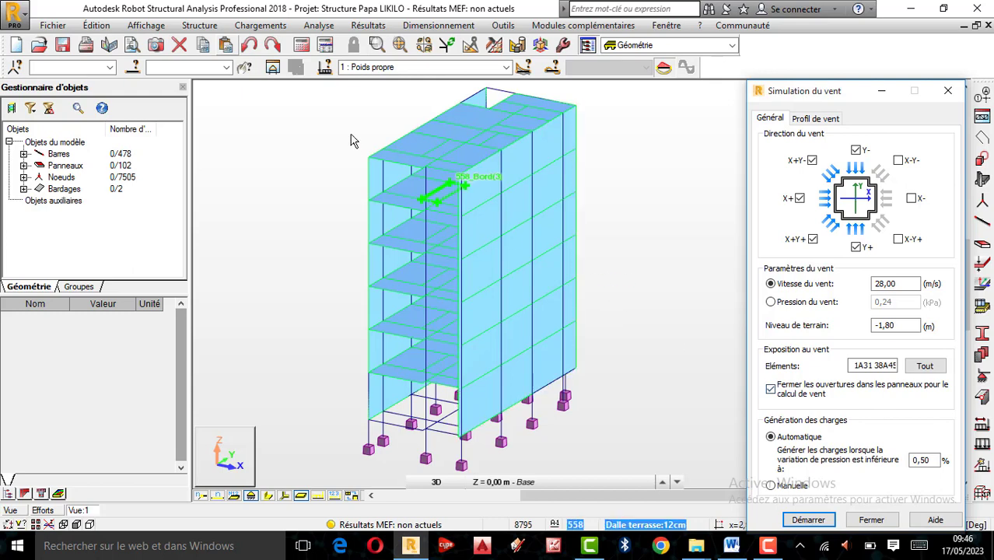
Limit the wind exposure to the two façade claddings, elements 28 and 31, and start the wind simulation
click(480, 278)
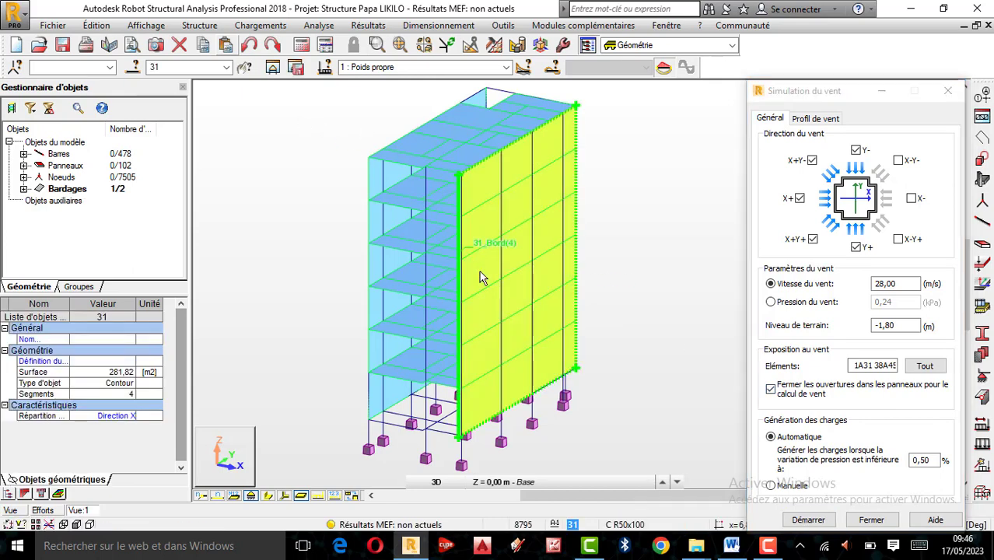
click(377, 224)
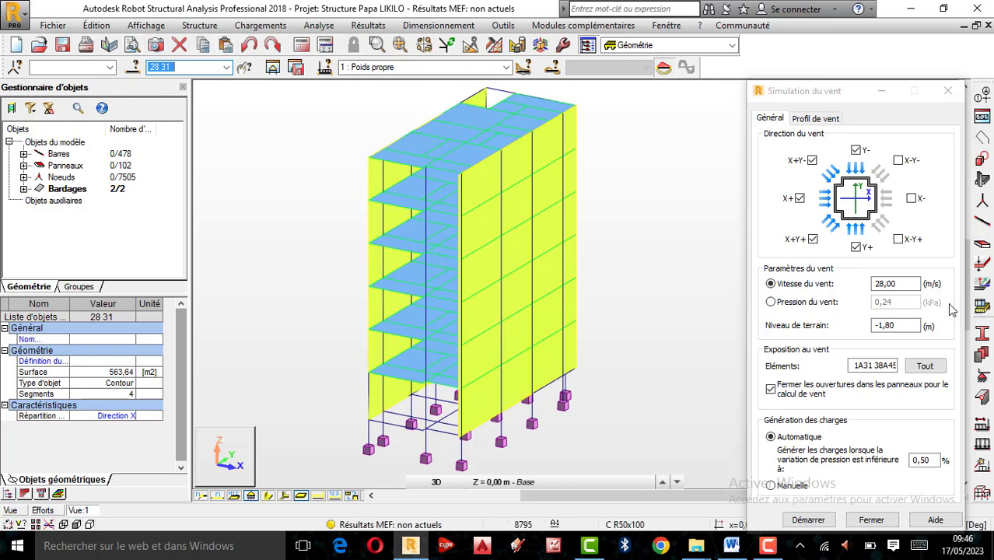
click(872, 366)
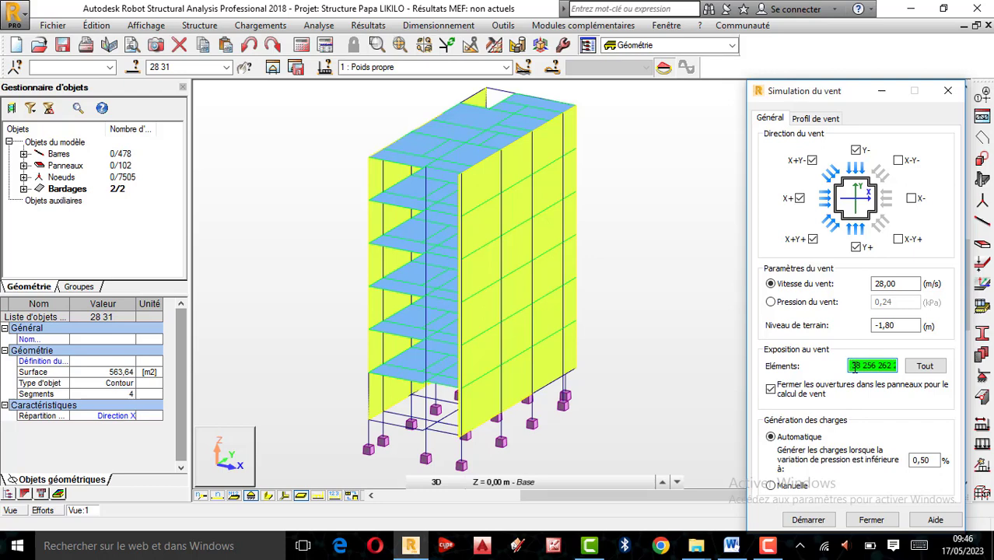
drag(855, 369, 973, 385)
key(BackSpace)
click(812, 523)
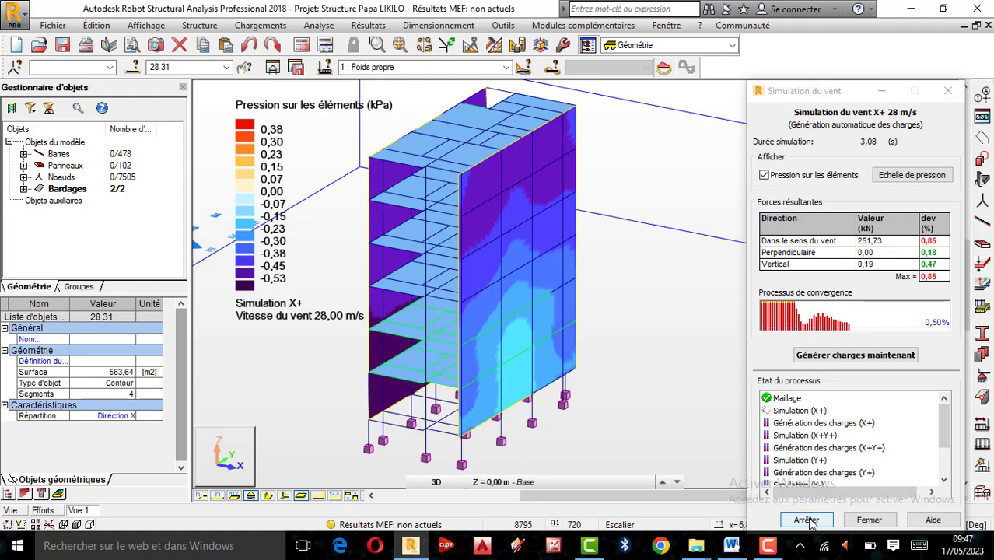
Generate the wind loads from the running simulation for the chosen directions and close the wind simulation once it finishes
click(767, 545)
click(900, 360)
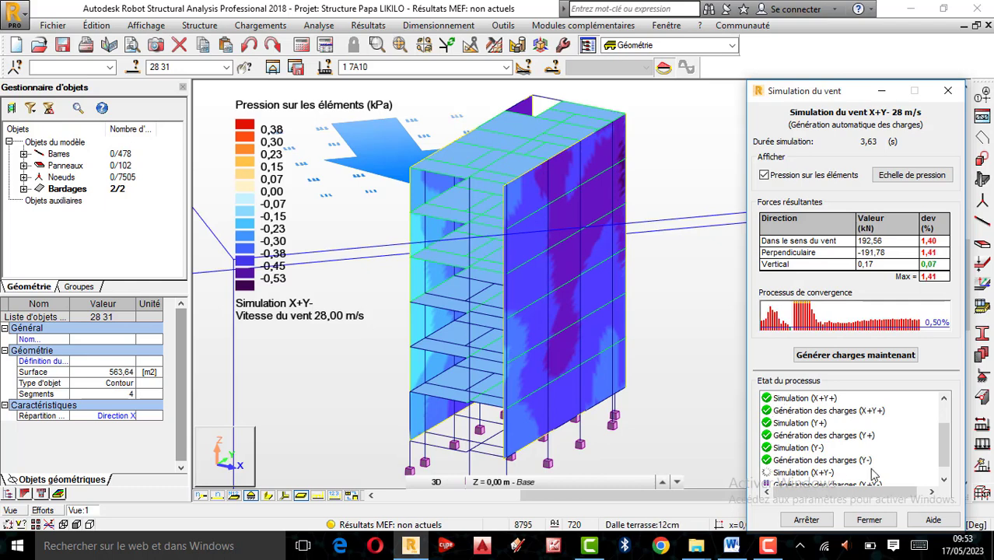
click(945, 480)
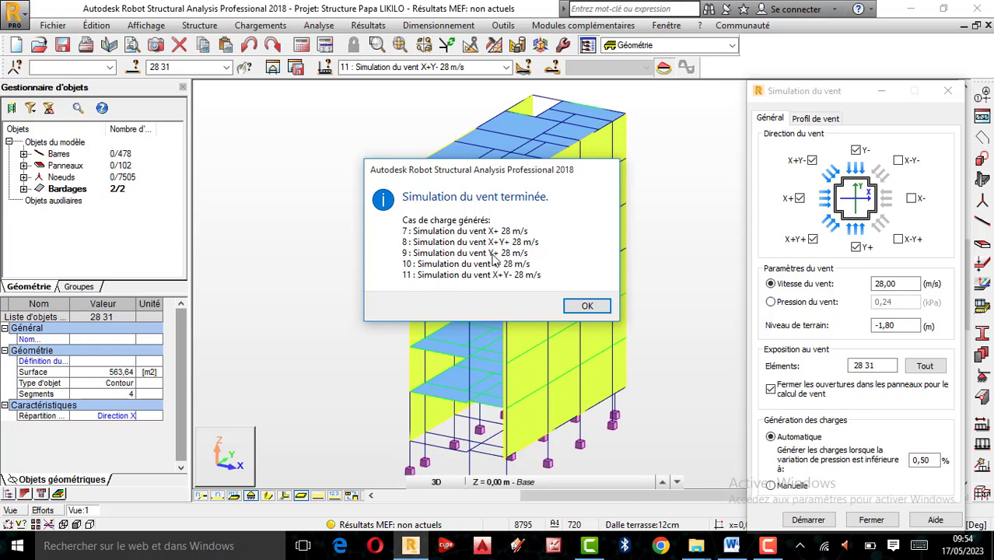
click(591, 305)
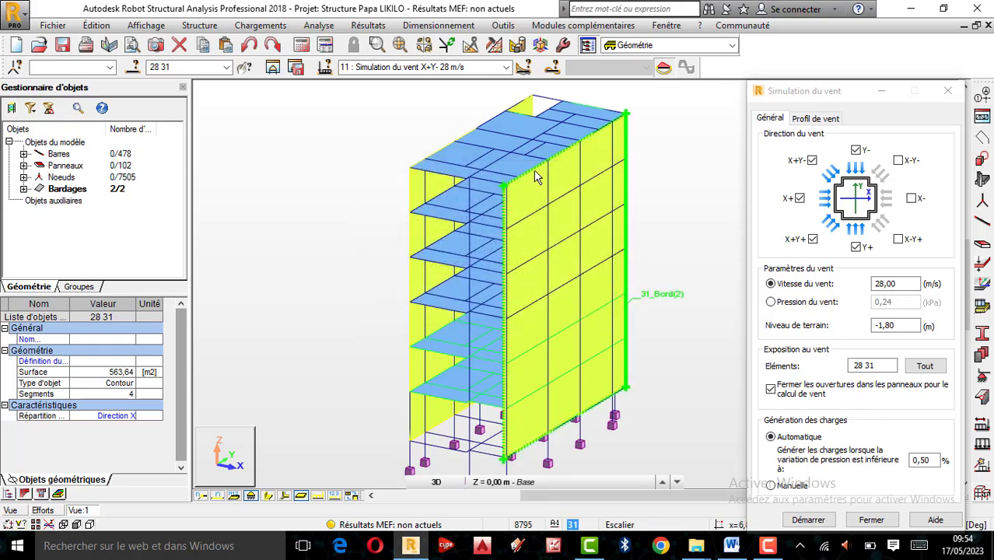
click(947, 91)
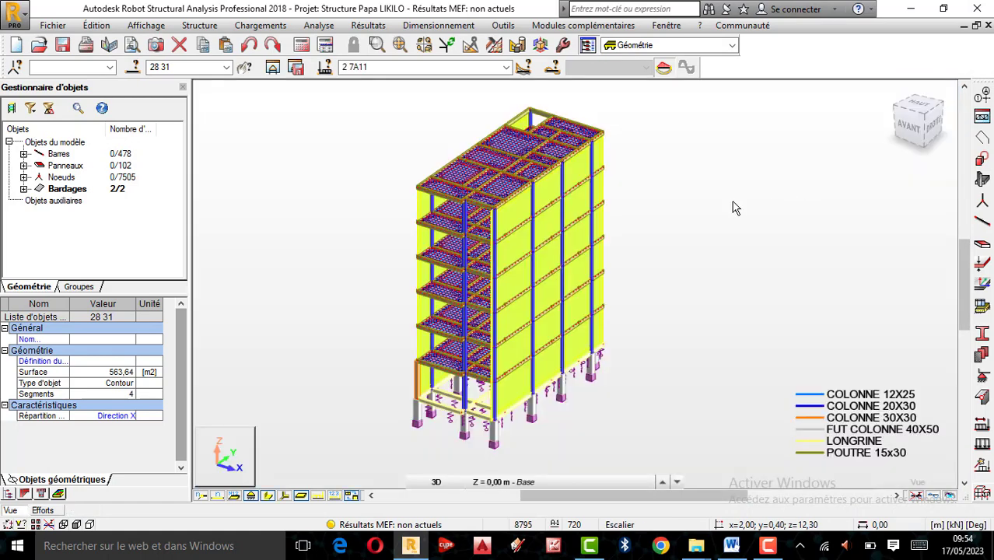
Deselect the claddings and display the loads and pressure map of load case 7 : Simulation du vent X+ 28 m/s
click(736, 208)
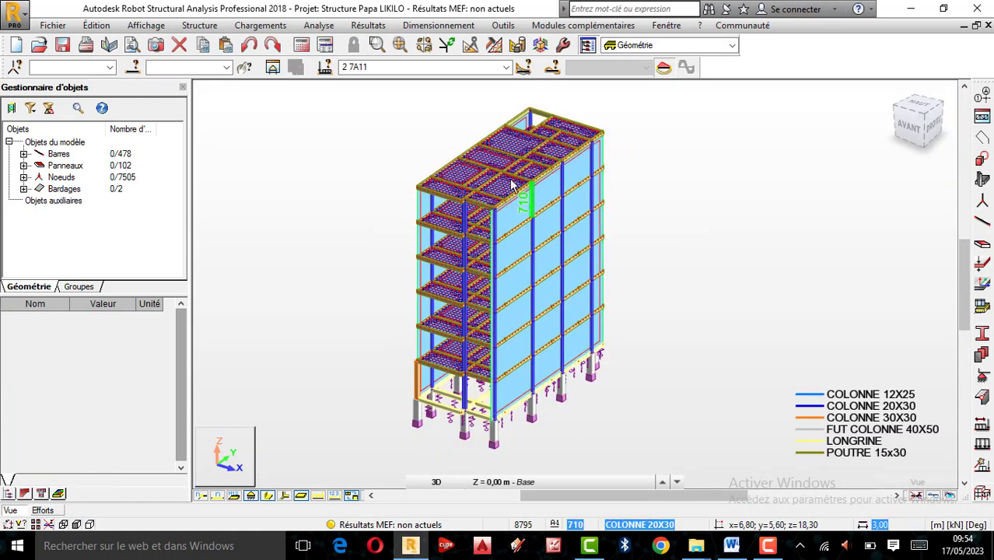
click(506, 67)
click(607, 204)
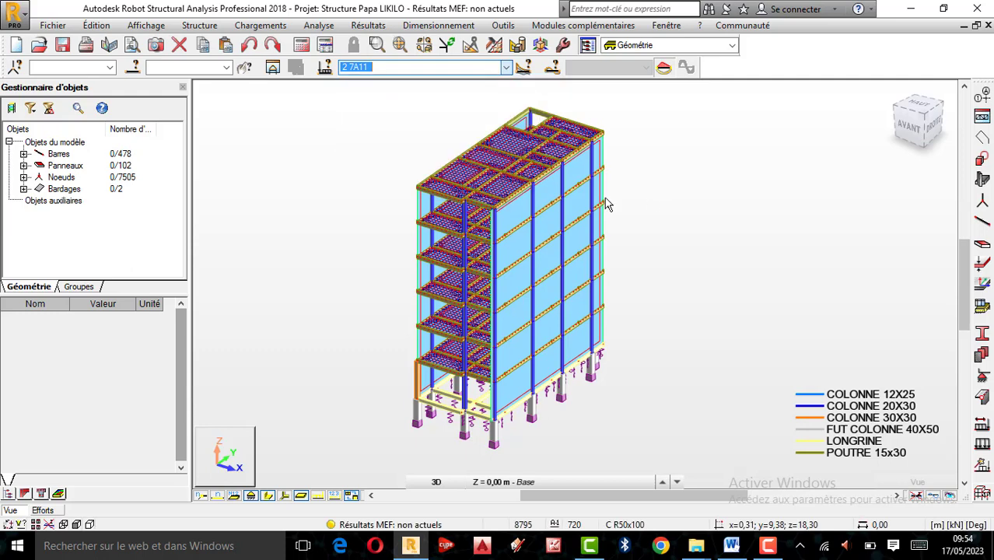
scroll(522, 195, up, 2)
scroll(529, 199, down, 2)
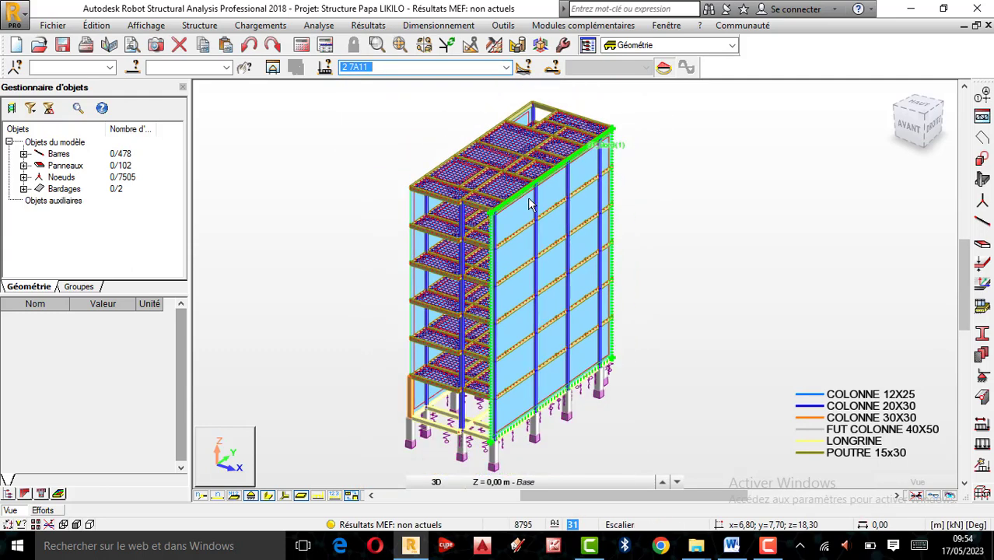
click(506, 67)
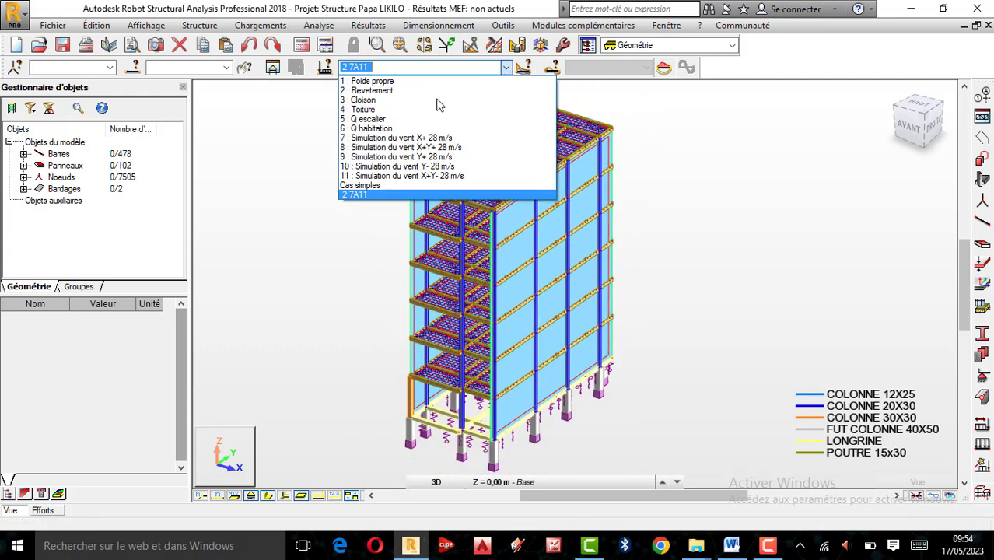
click(402, 141)
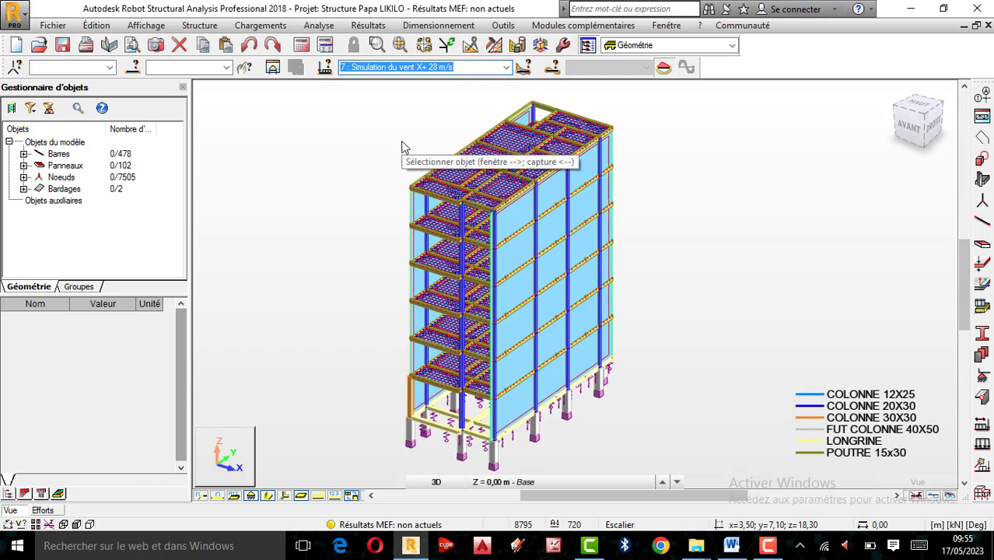
click(334, 496)
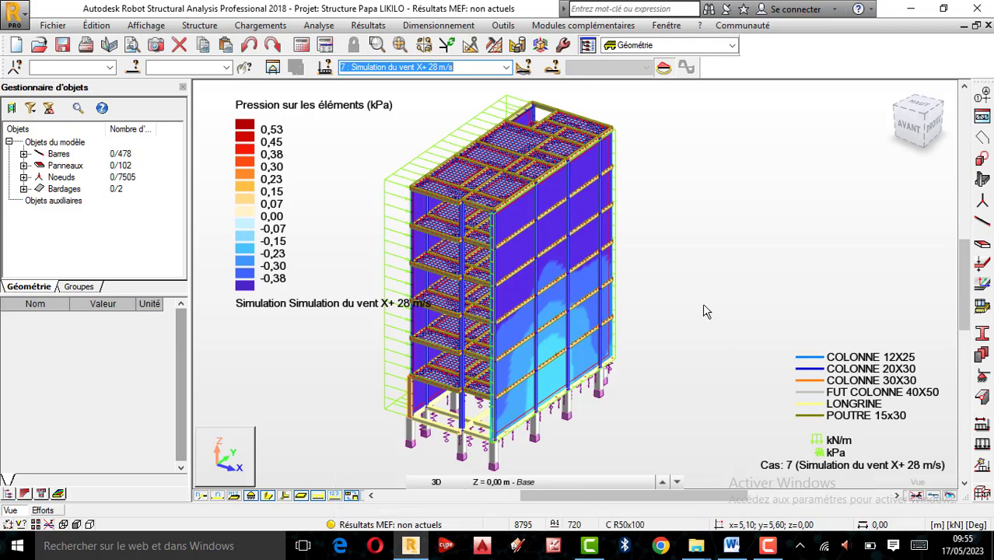
Examine the X+ wind pressure map and load arrows on the façades from several 3D directions and close up
right_click(626, 290)
click(637, 348)
drag(637, 348, 565, 352)
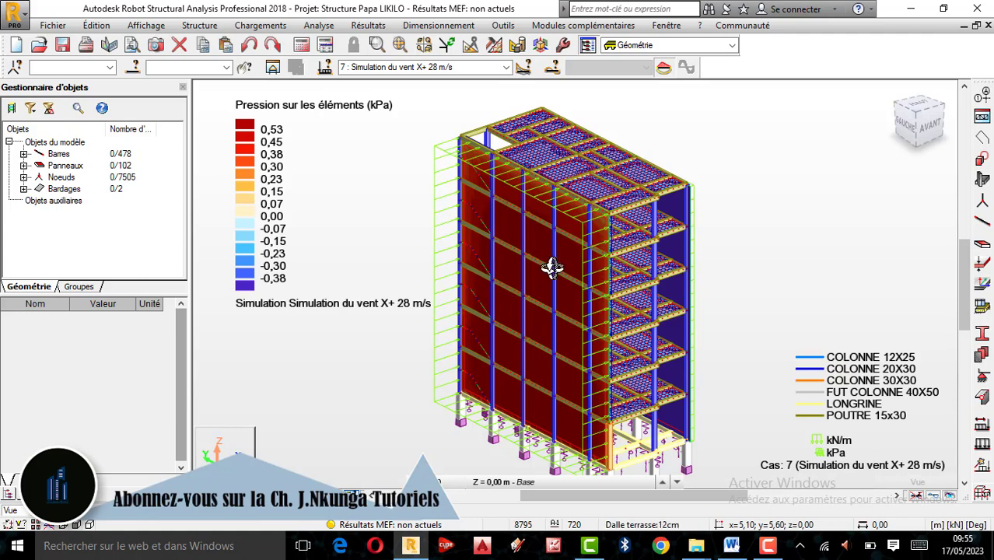
scroll(515, 296, up, 4)
scroll(555, 289, down, 3)
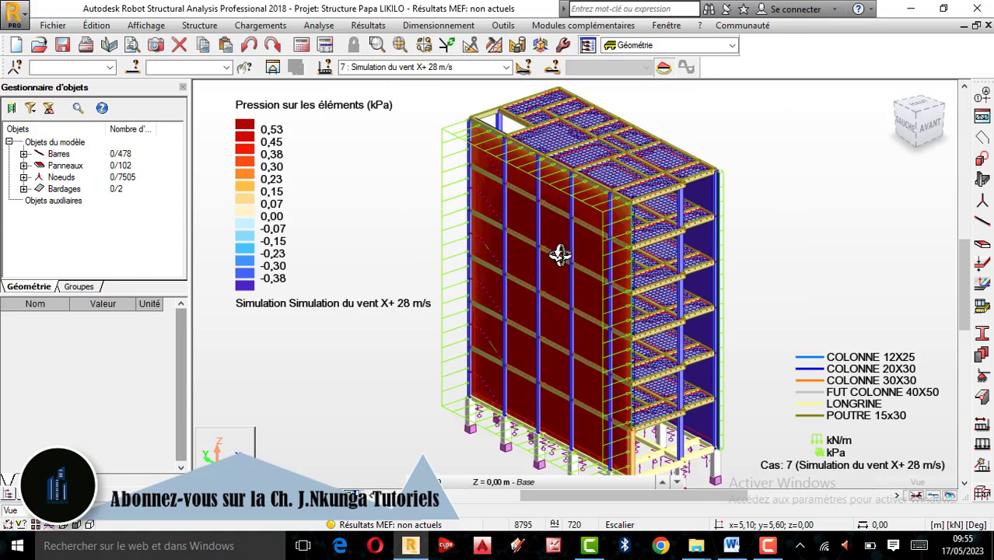
scroll(545, 253, up, 4)
scroll(568, 260, down, 5)
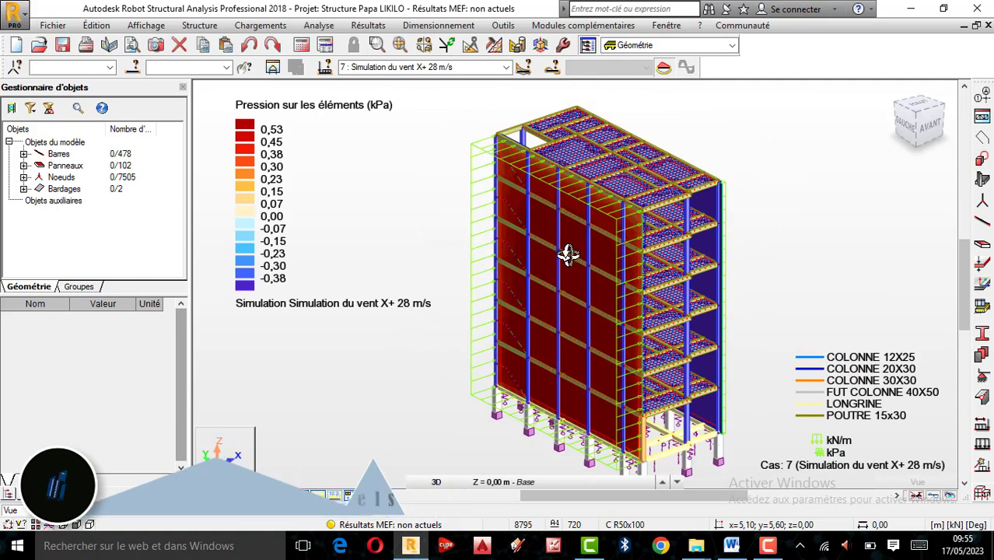
scroll(539, 277, down, 1)
drag(577, 322, 607, 294)
scroll(608, 265, up, 3)
scroll(594, 271, up, 5)
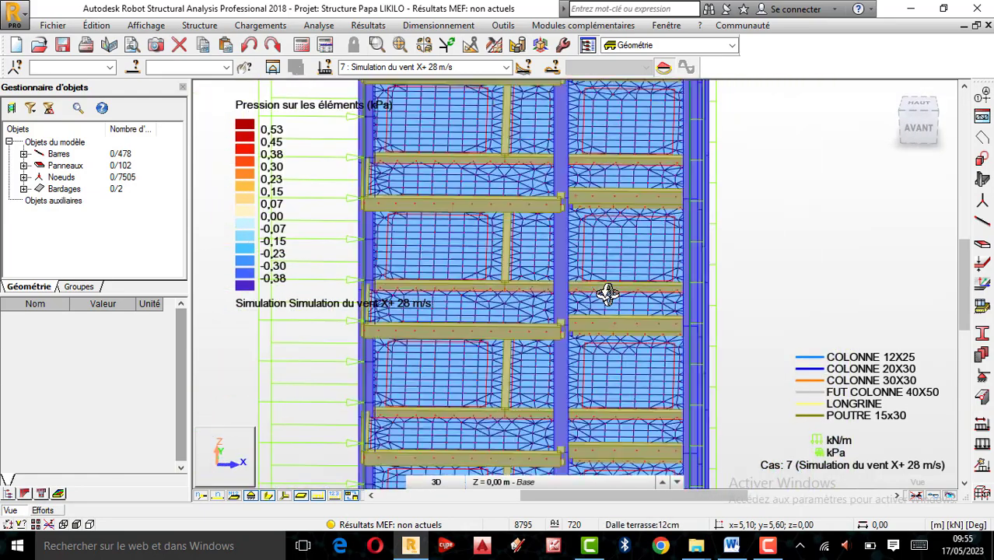
drag(732, 290, 716, 268)
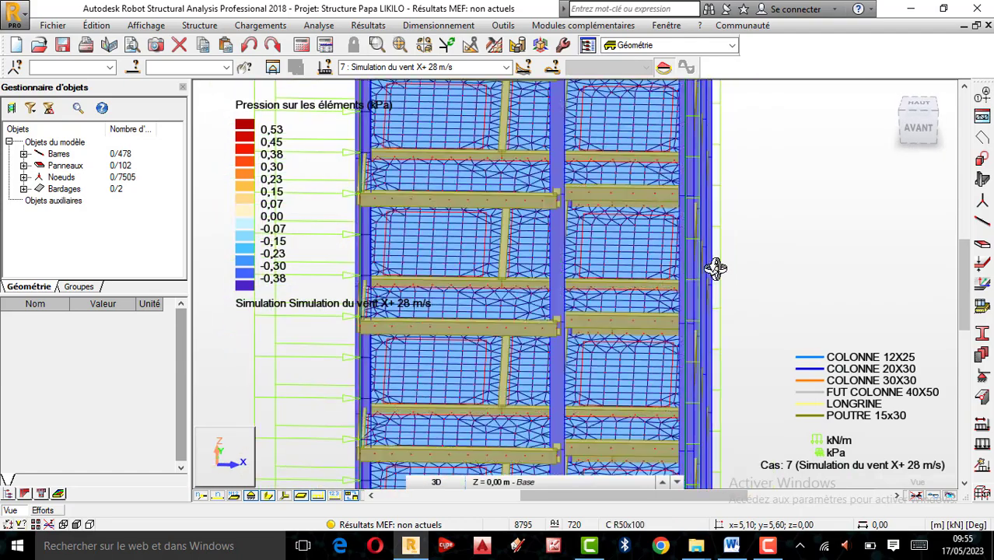
Display load case 8 : Simulation du vent X+Y+ 28 m/s and examine its pressure map on the façades from several 3D angles
scroll(714, 268, down, 5)
mouse_move(642, 276)
mouse_down()
mouse_move(661, 280)
mouse_move(595, 259)
mouse_move(660, 267)
mouse_up()
scroll(659, 267, up, 2)
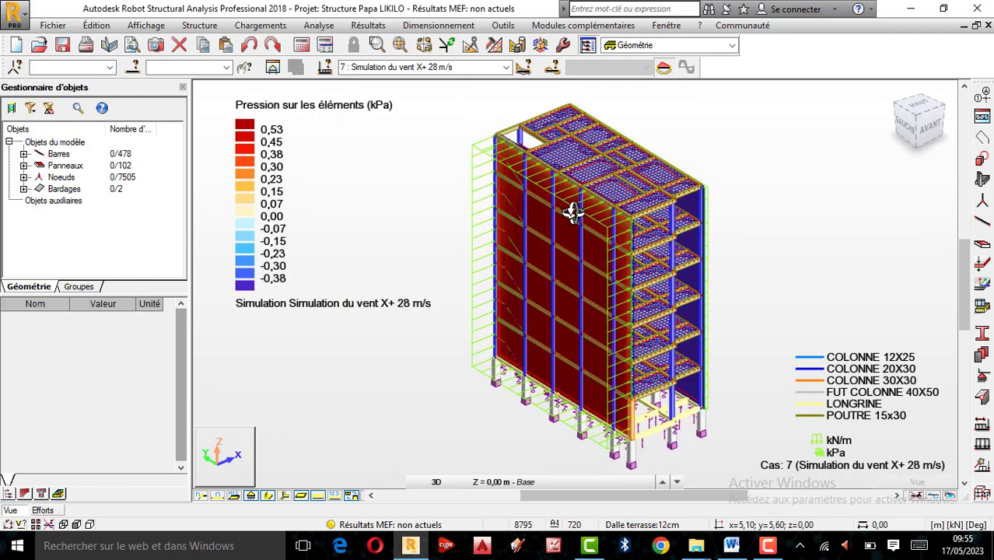
click(506, 67)
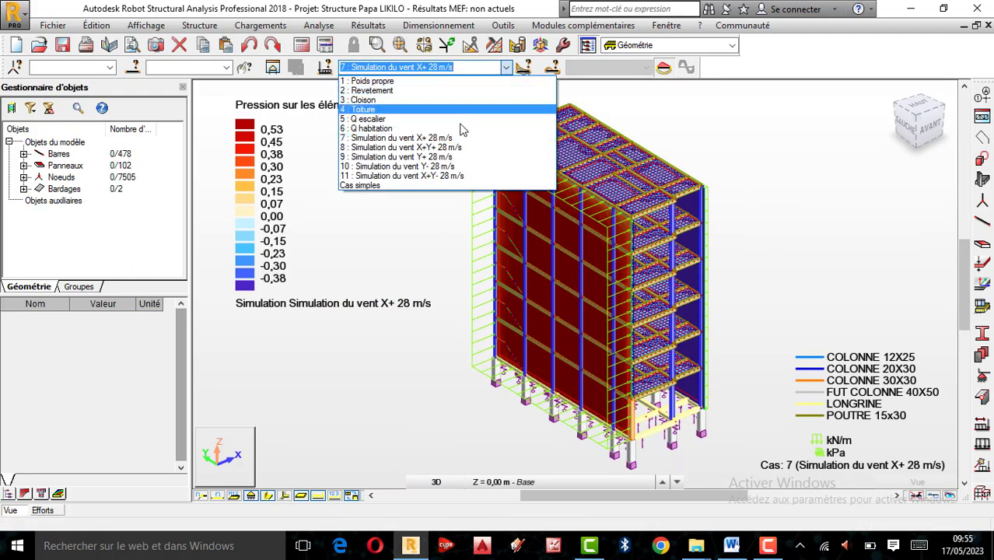
click(446, 148)
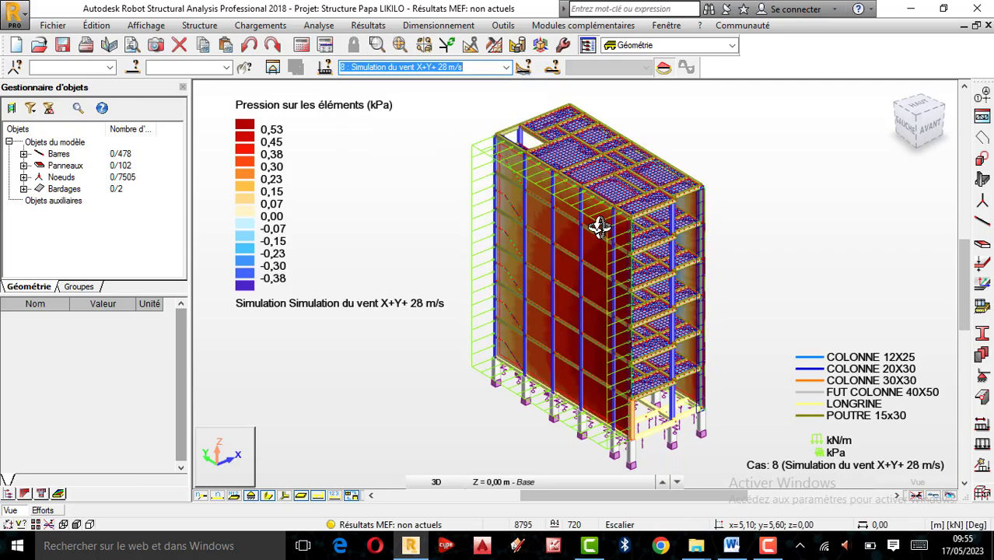
shift+middle_drag(661, 251, 630, 255)
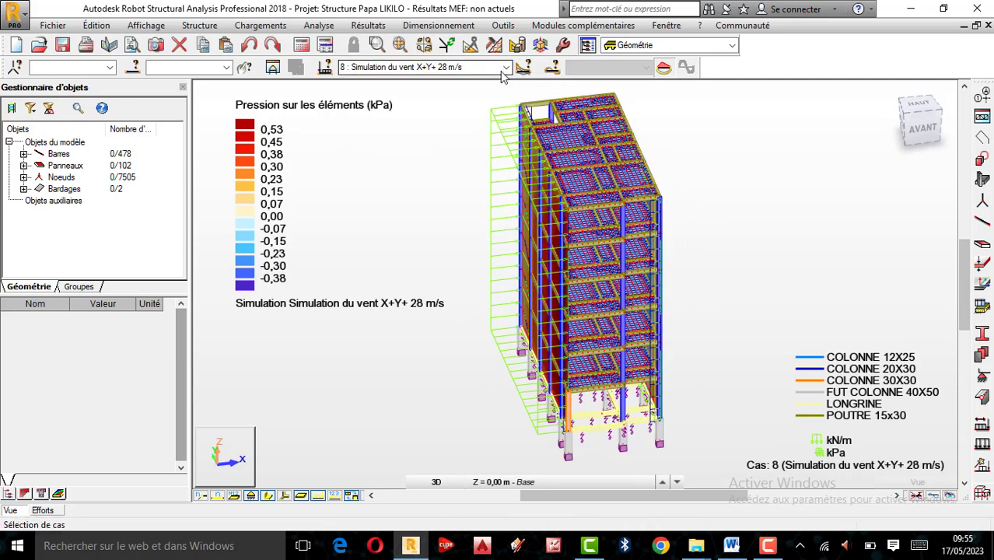
shift+middle_drag(703, 250, 758, 209)
scroll(736, 229, down, 6)
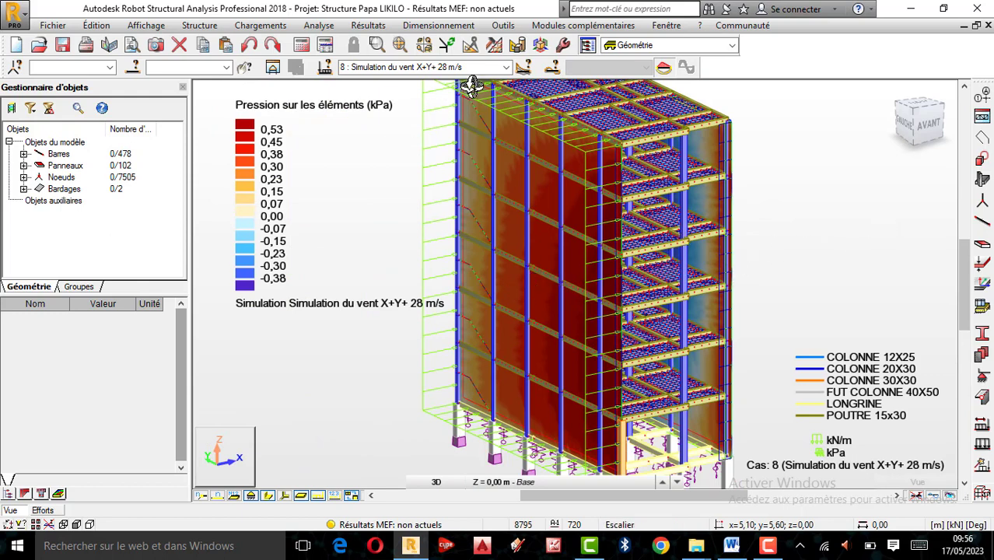
Compare the façade pressure maps of wind load cases 7 (X+) and 8 (X+Y+) by displaying one after the other
click(505, 67)
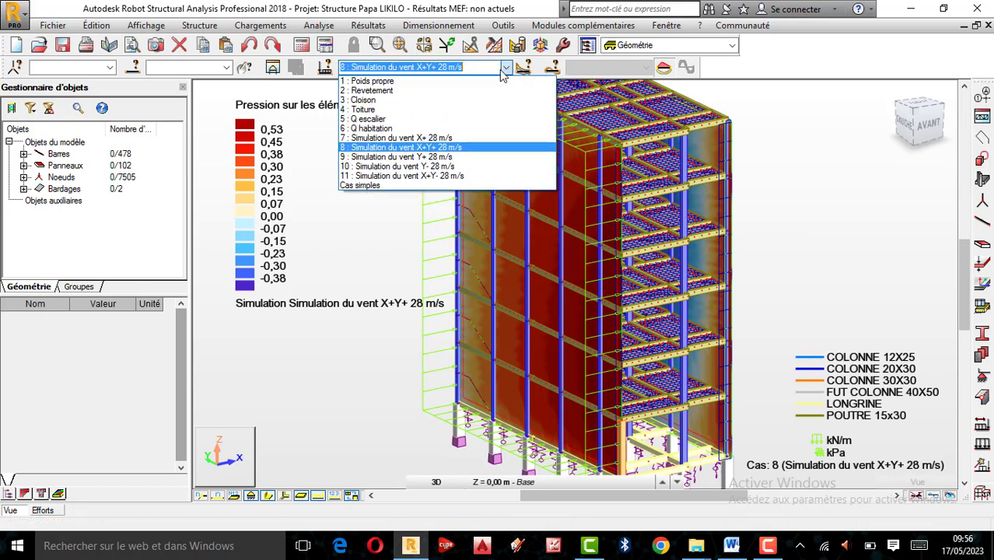
click(374, 138)
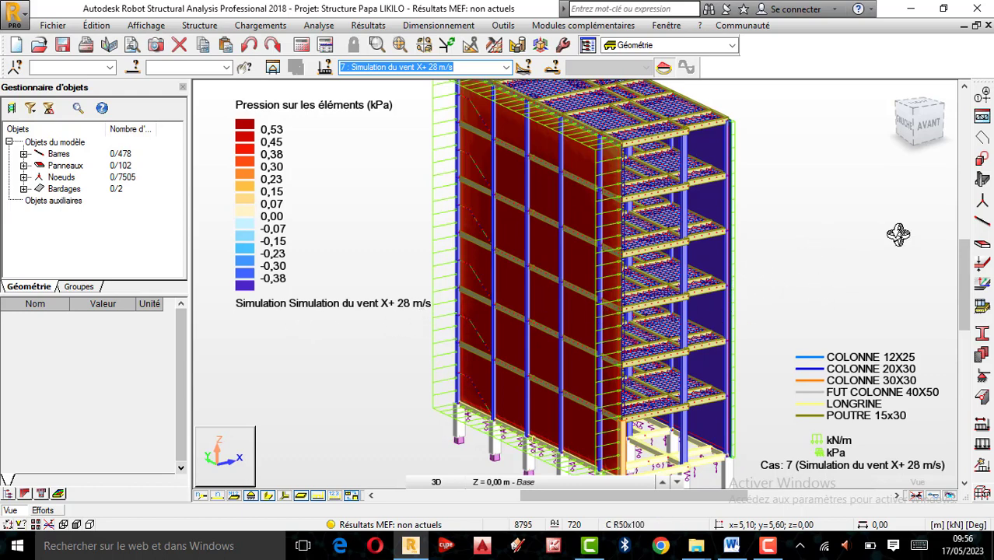
click(507, 70)
click(415, 153)
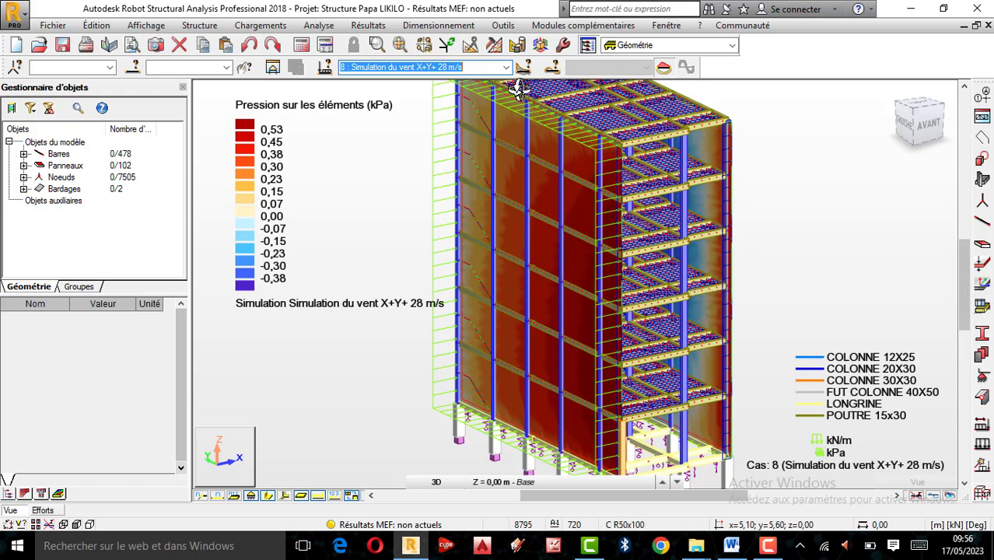
Display load case 9 : Simulation du vent Y+ 28 m/s and inspect its pressures and load arrows on the claddings
click(506, 68)
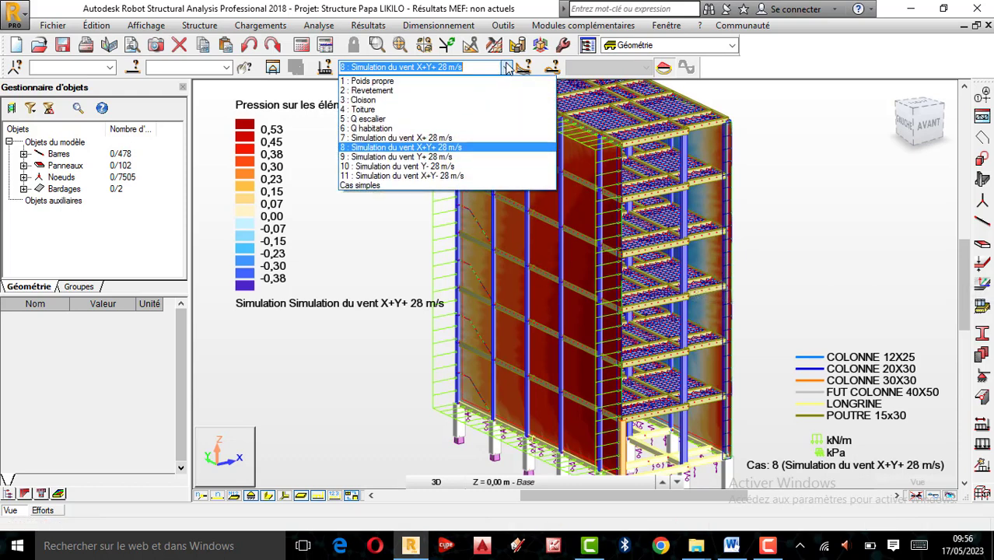
click(438, 158)
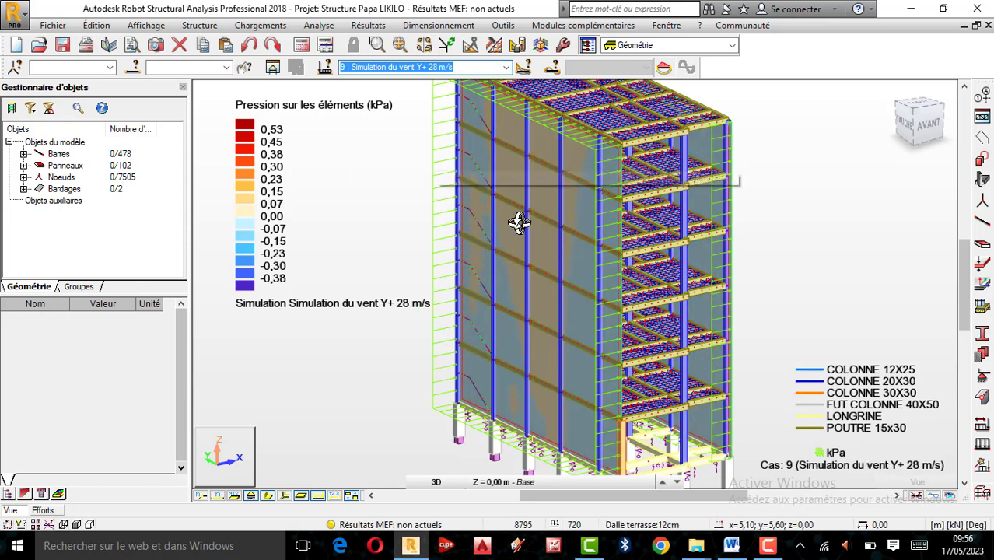
scroll(518, 246, down, 2)
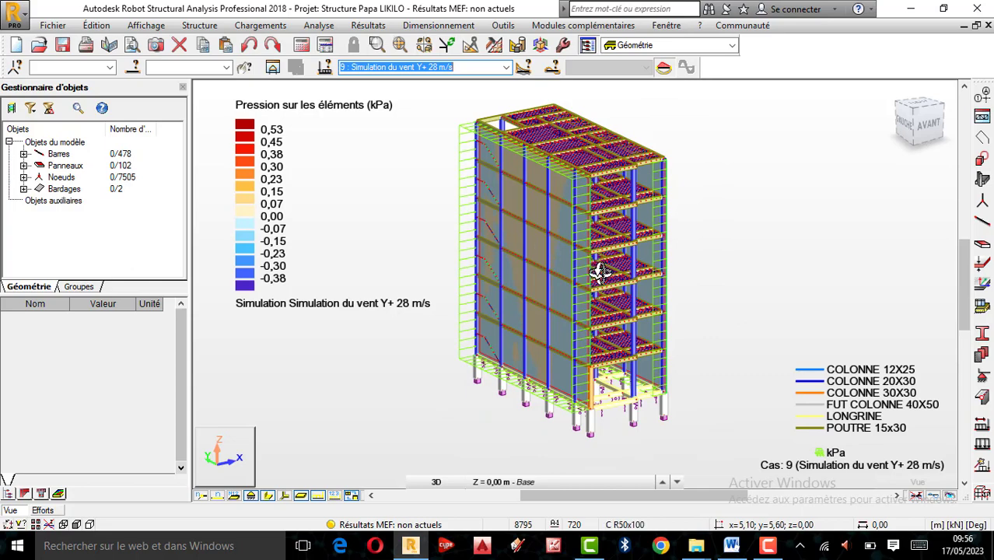
scroll(599, 272, up, 3)
scroll(549, 272, down, 2)
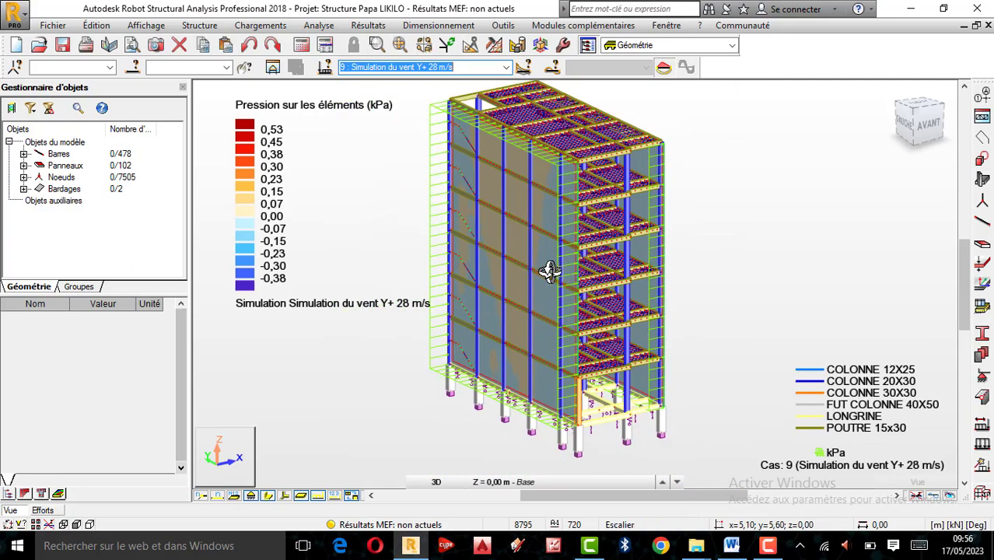
scroll(663, 249, up, 2)
drag(664, 254, 685, 246)
scroll(686, 248, down, 2)
scroll(635, 236, up, 1)
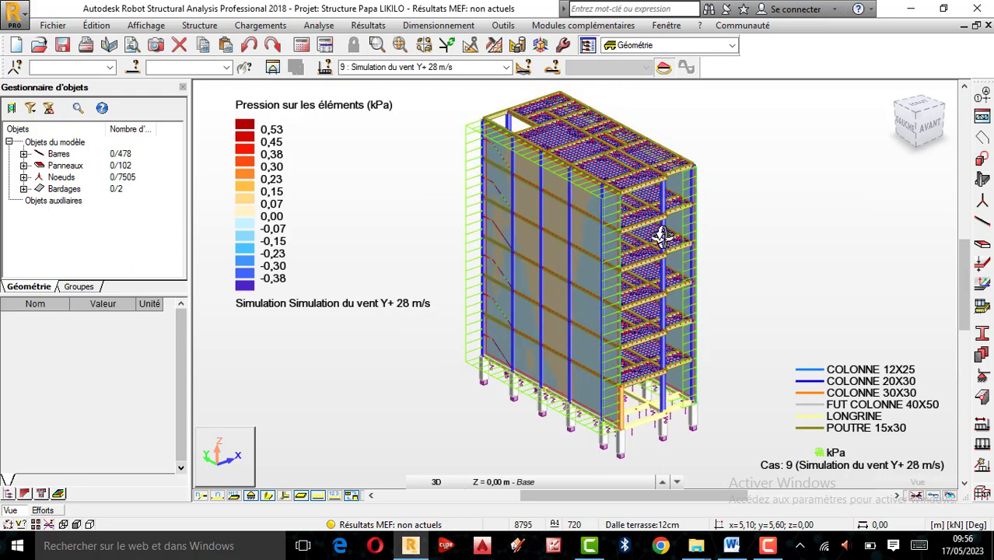
Display load case 10 : Simulation du vent Y- 28 m/s and examine the pressure map on the opposite long façade
click(505, 67)
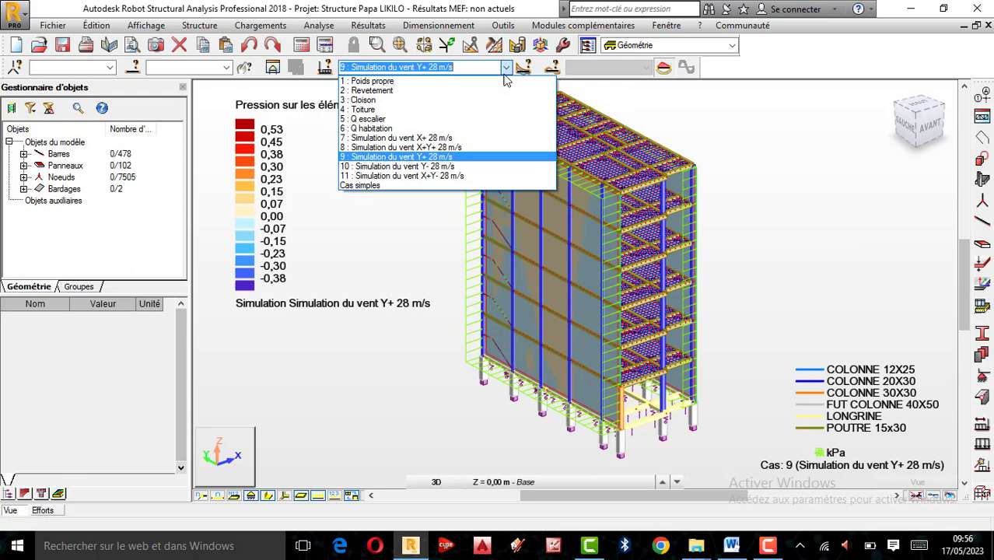
click(457, 166)
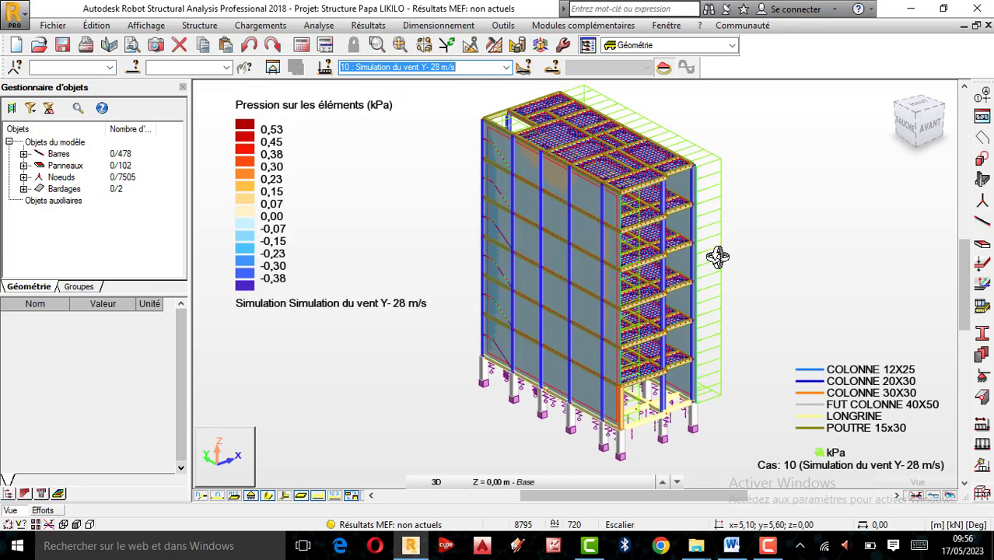
shift+middle_drag(689, 286, 604, 284)
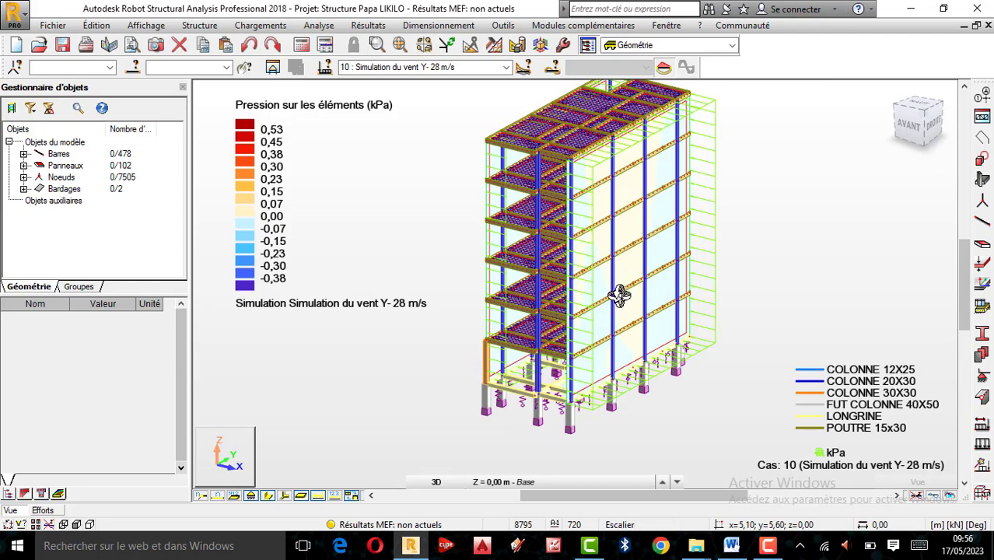
scroll(610, 288, down, 2)
scroll(620, 253, up, 1)
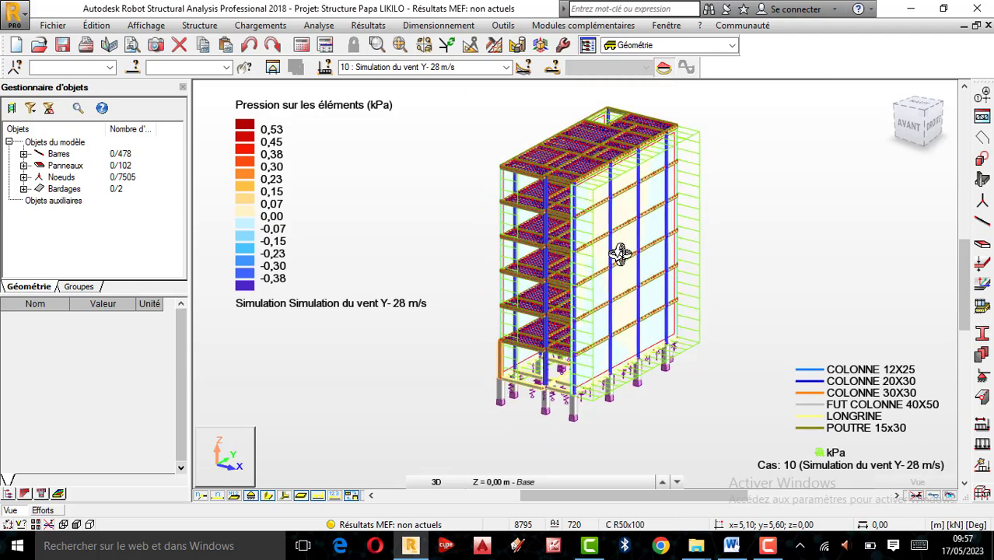
mouse_move(616, 249)
shift+middle_down()
mouse_move(626, 260)
mouse_move(583, 255)
mouse_move(619, 255)
shift+middle_up()
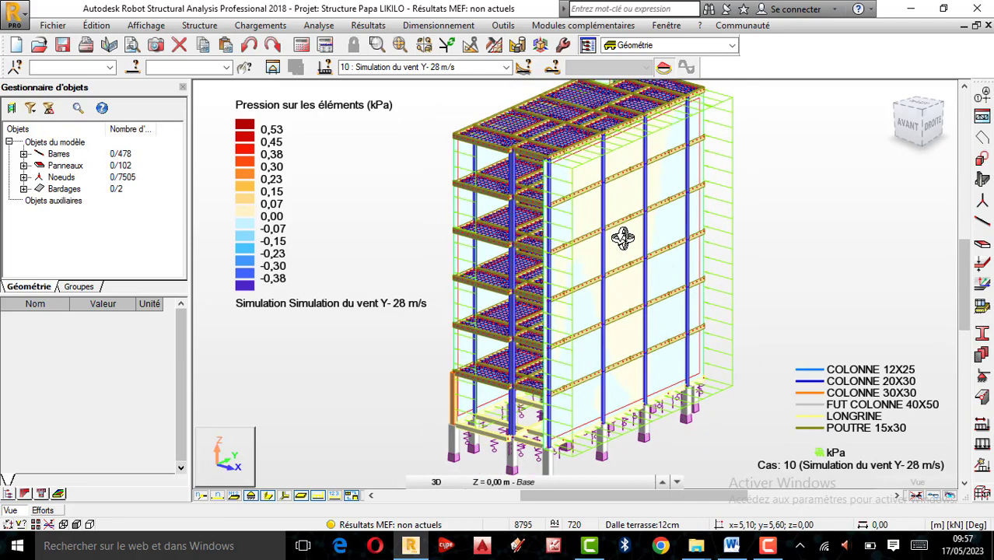
scroll(616, 250, down, 3)
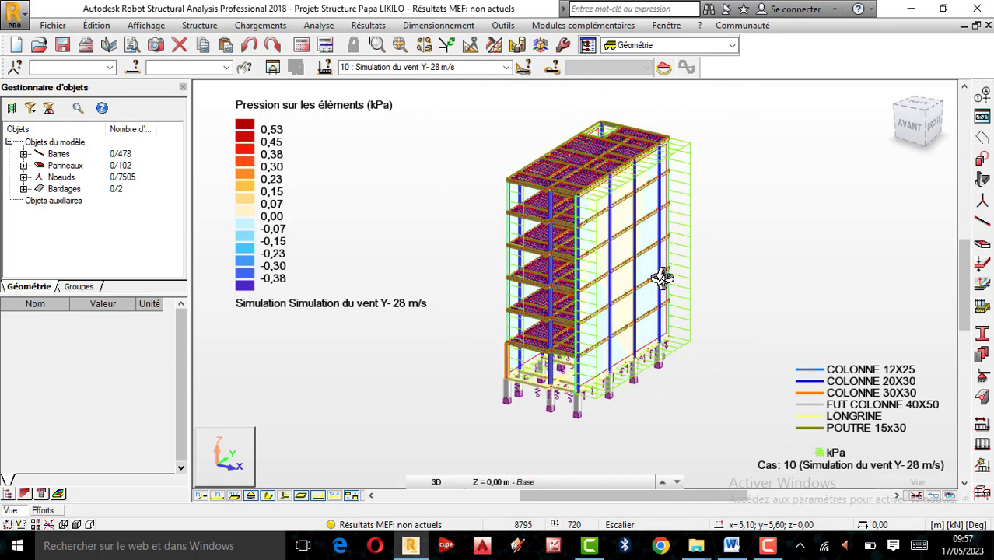
scroll(621, 256, up, 2)
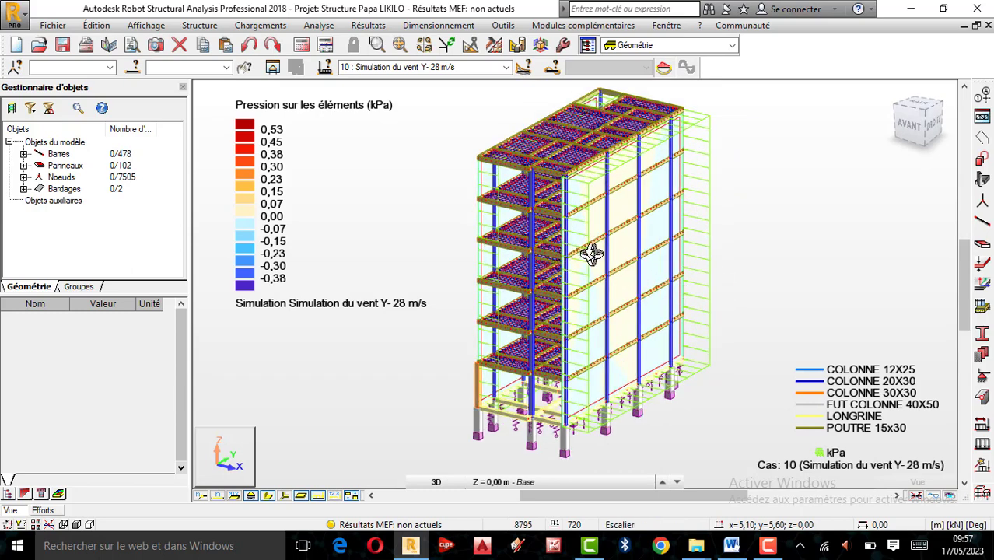
Display load case 11 : Simulation du vent X+Y- 28 m/s and examine its pressures on both long façades, up close and overall
click(506, 69)
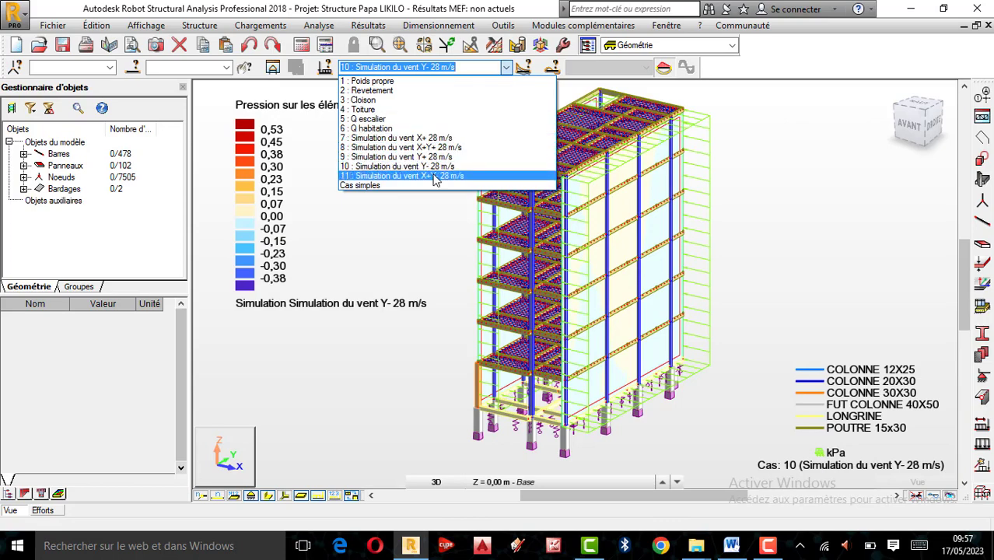
click(436, 179)
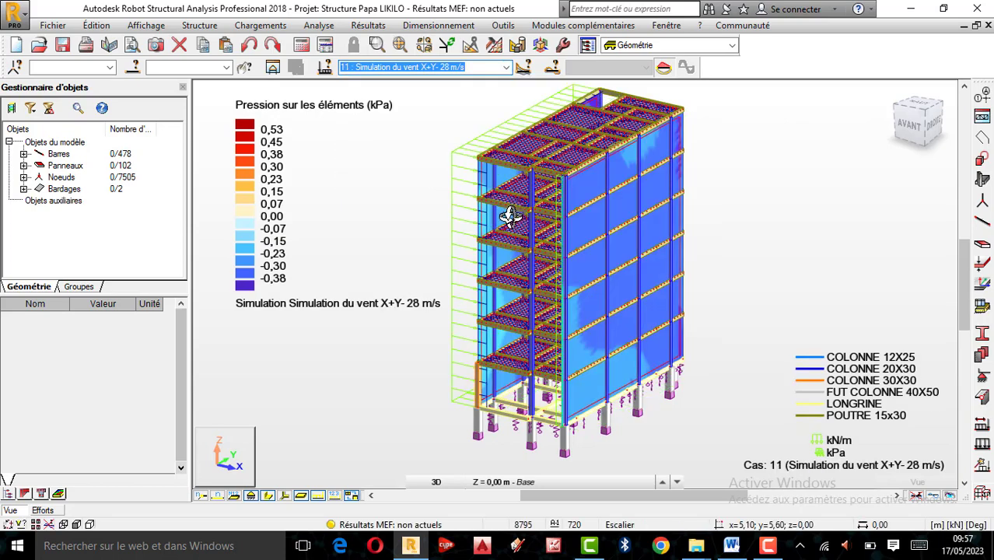
drag(532, 231, 591, 224)
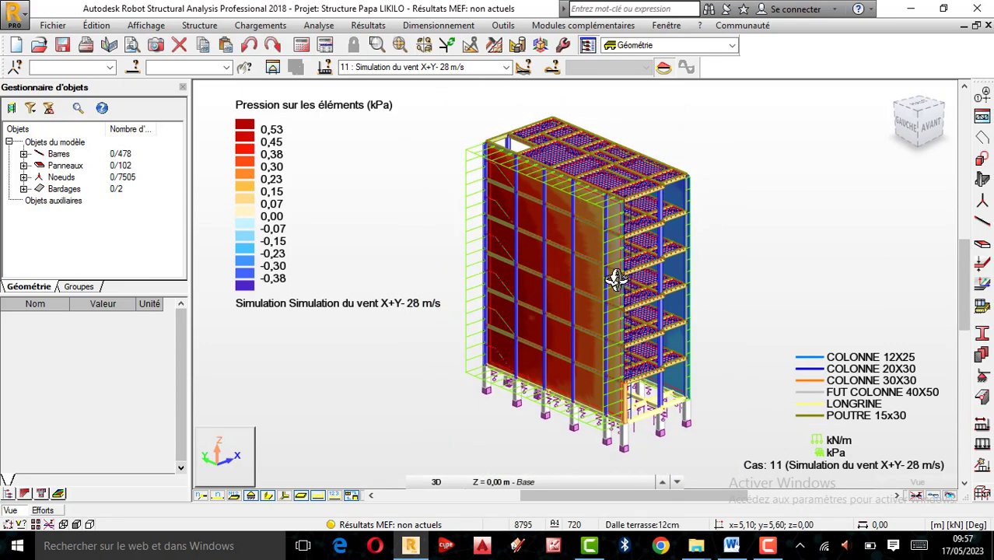
scroll(611, 276, up, 1)
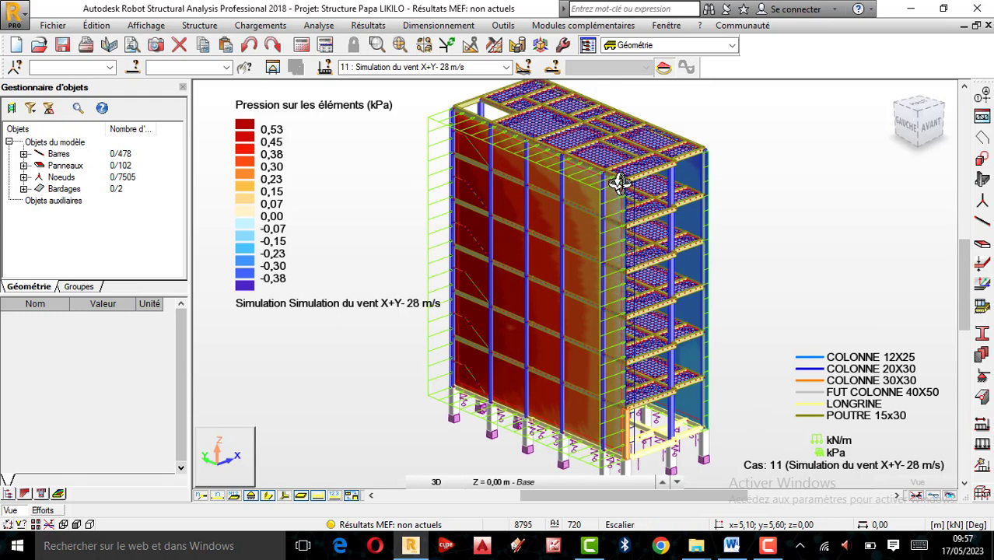
scroll(605, 246, up, 1)
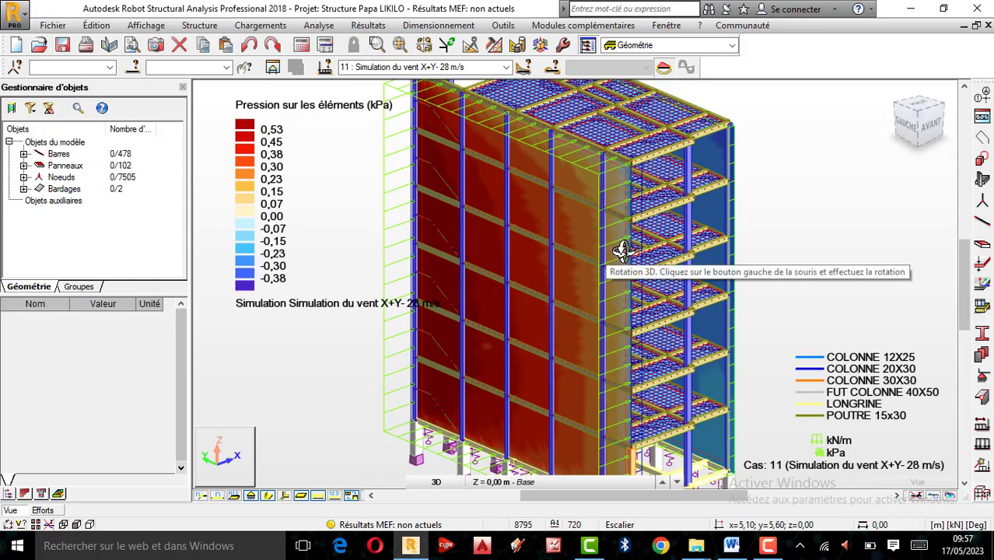
scroll(614, 236, down, 1)
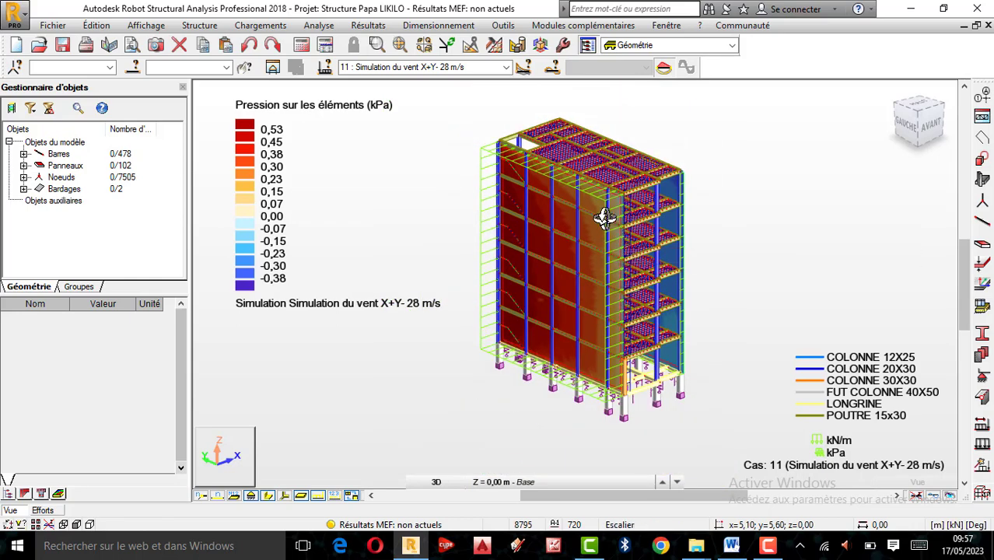
scroll(605, 218, down, 1)
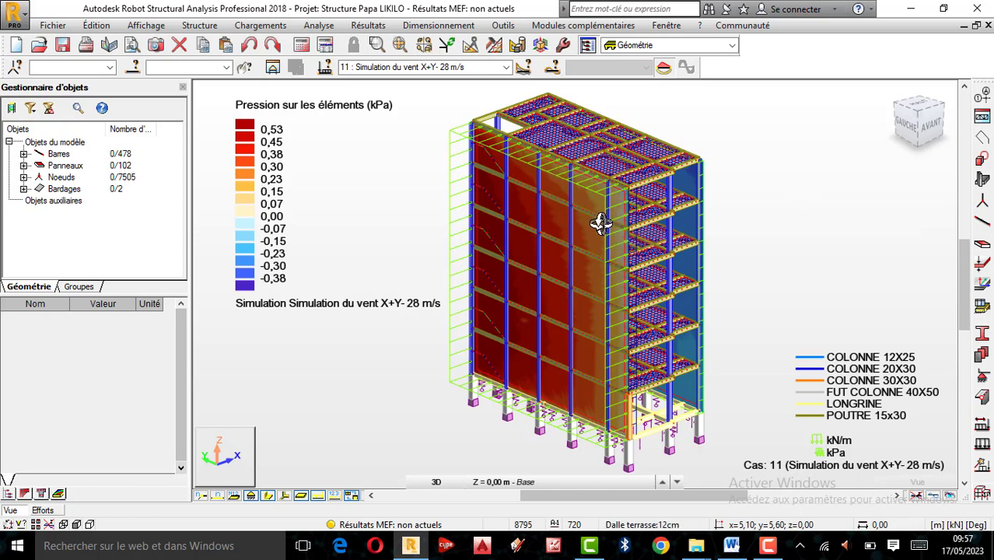
scroll(717, 247, up, 1)
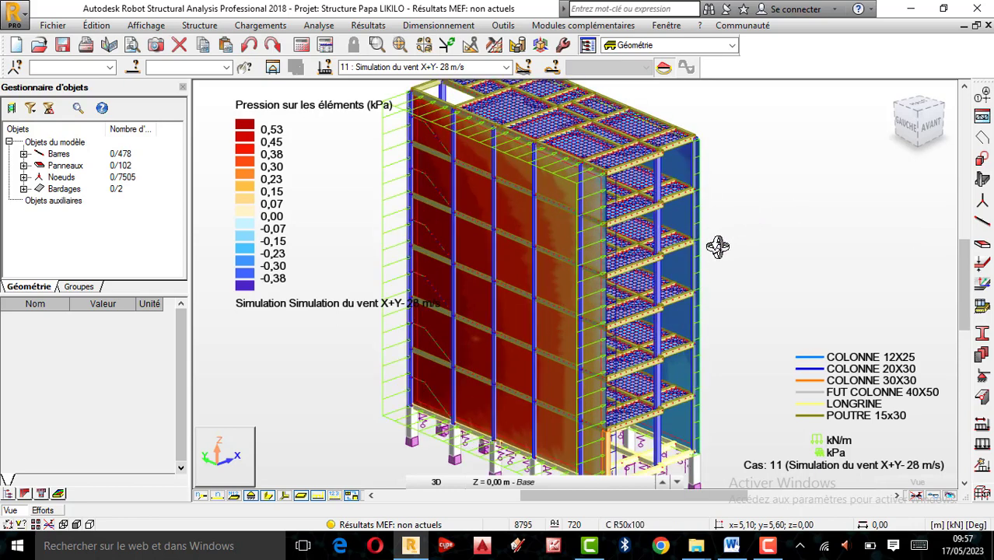
scroll(717, 247, down, 1)
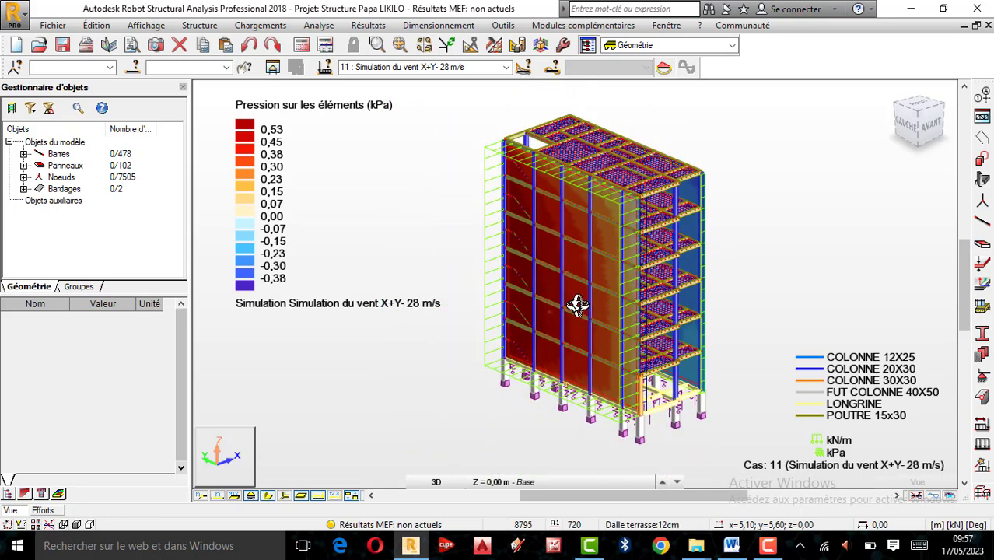
scroll(534, 229, up, 1)
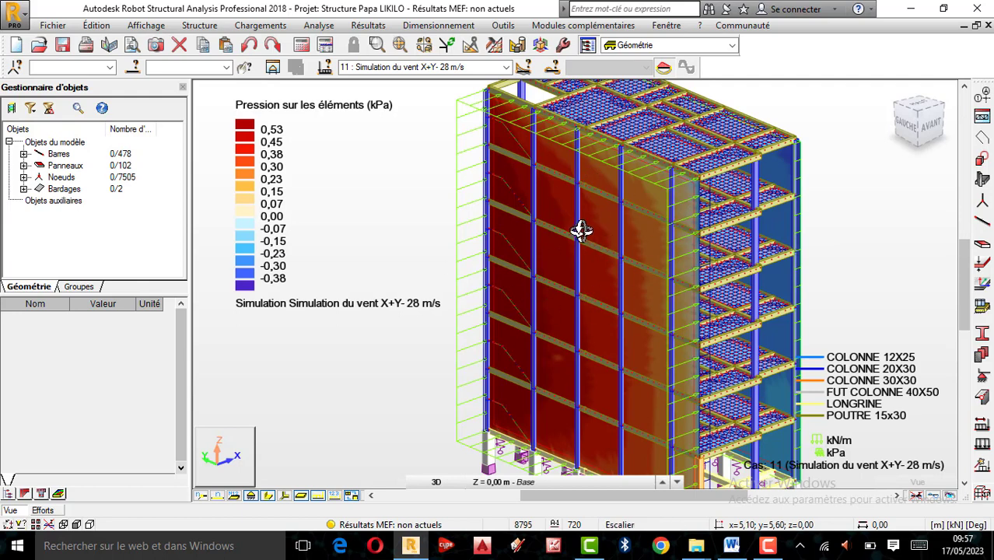
scroll(580, 231, down, 1)
Display the 28 m/s wind simulation cases 7 to 11 one after another and compare their façade pressure maps
click(506, 67)
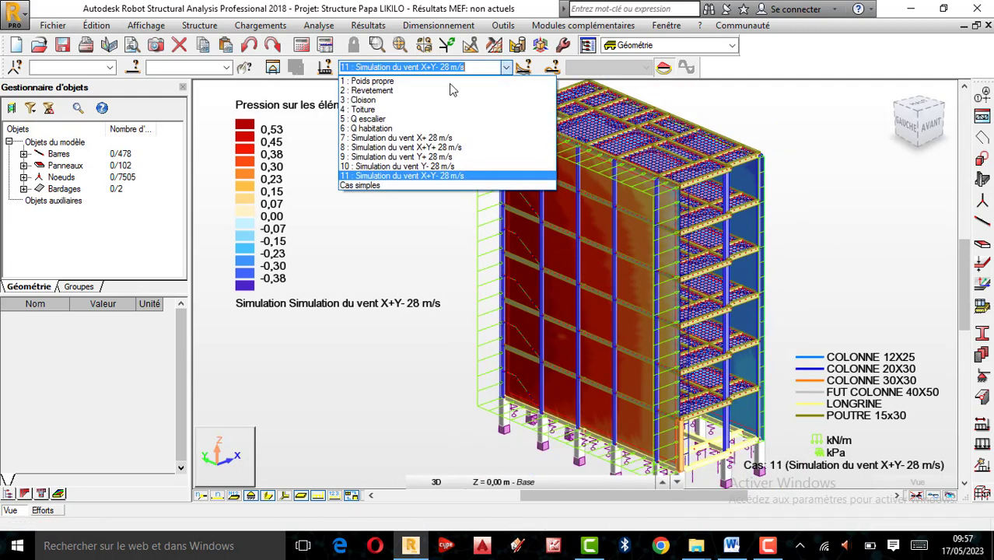
click(388, 145)
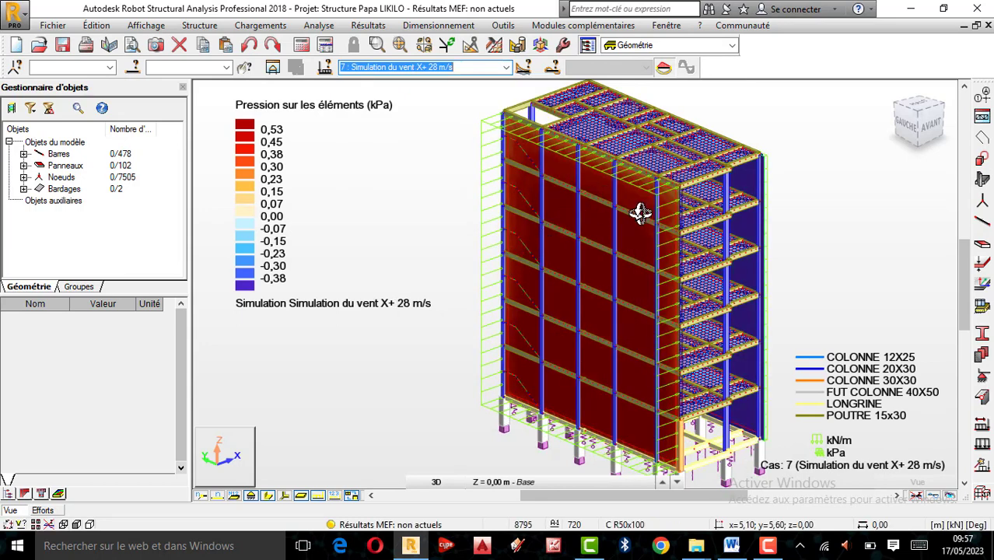
click(507, 68)
click(383, 145)
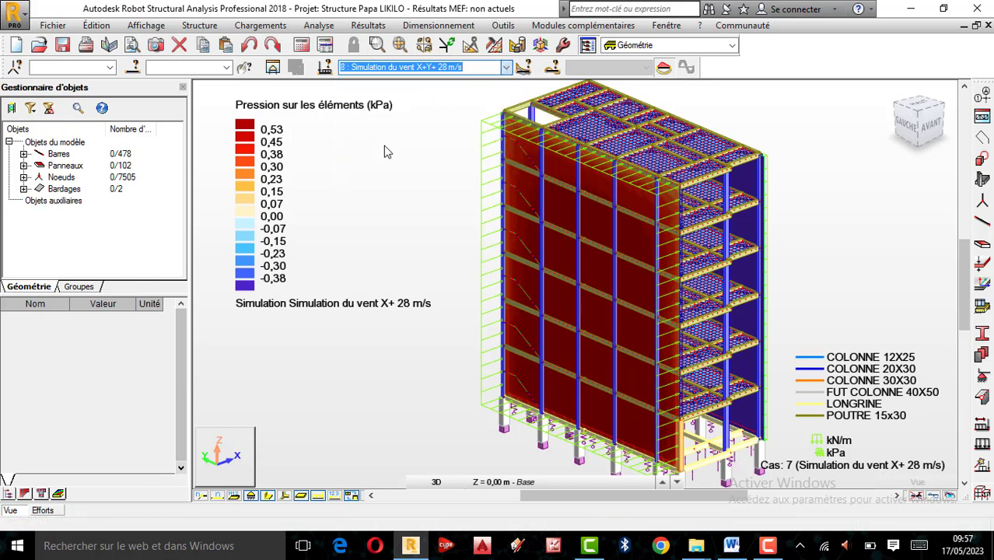
click(507, 68)
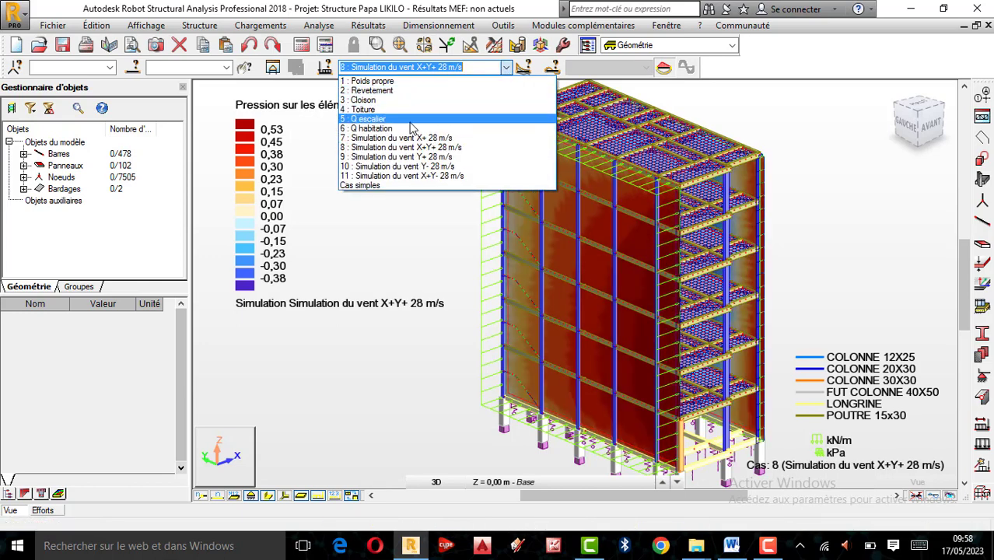
click(387, 158)
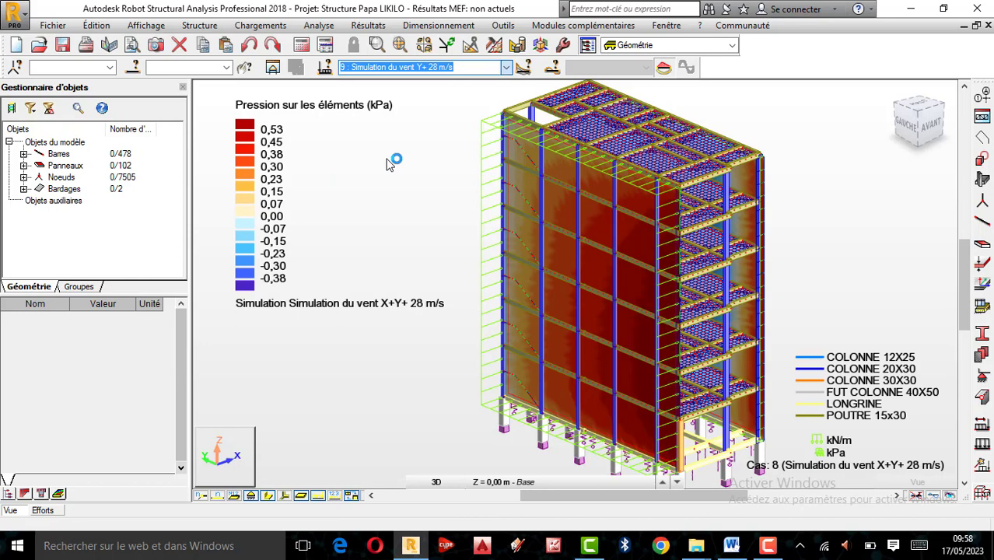
click(507, 69)
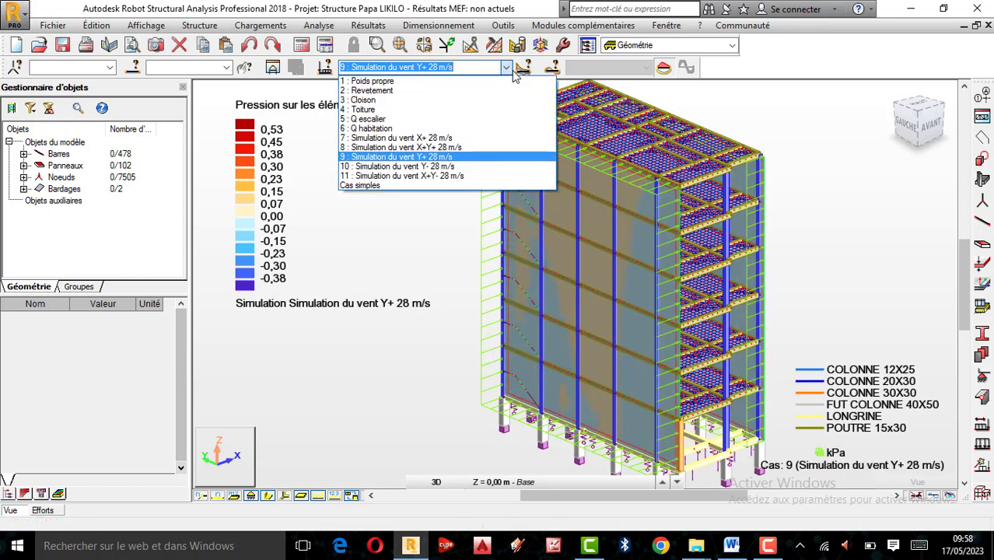
click(396, 166)
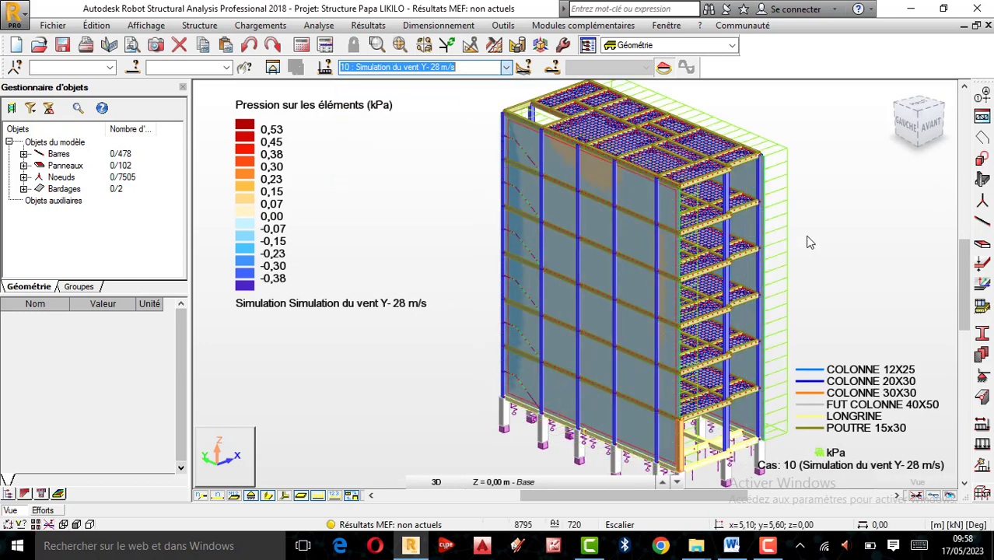
click(505, 67)
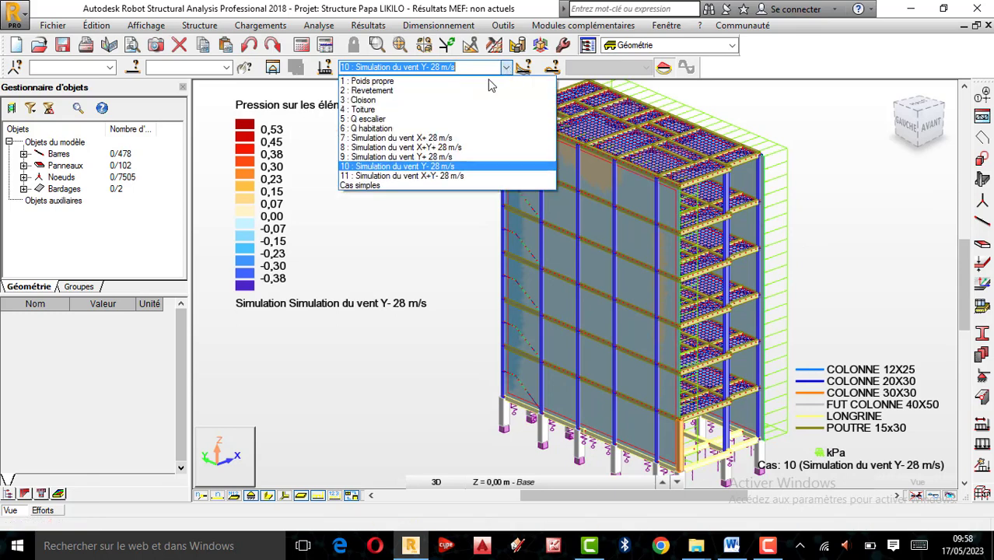
click(396, 176)
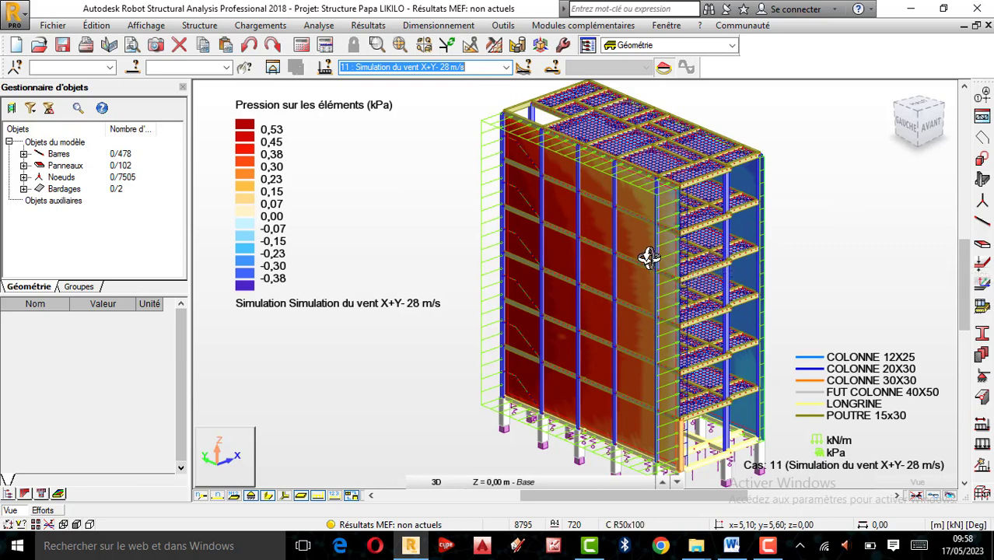
Display load case 10 : Simulation du vent Y- 28 m/s again and examine the pressures on the opposite long façade
click(506, 67)
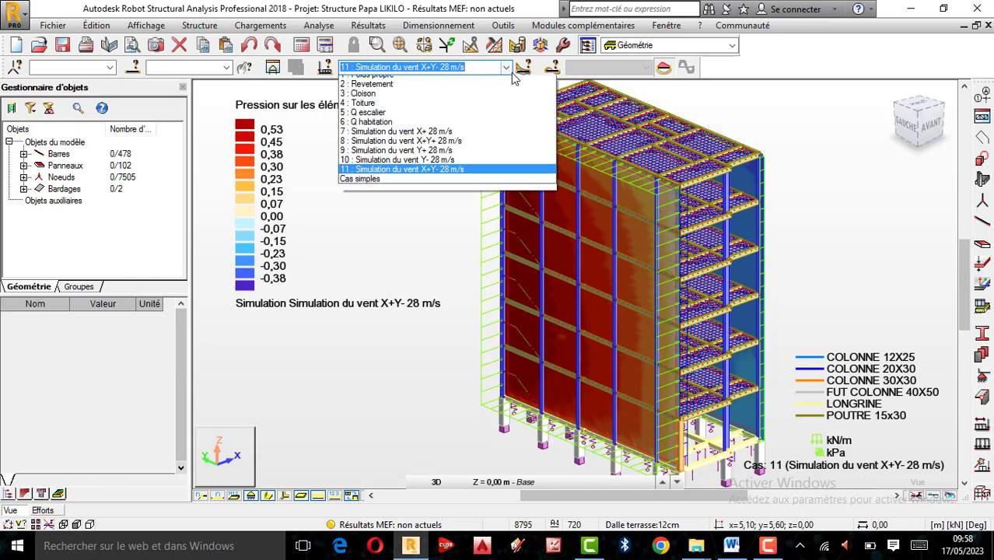
click(419, 167)
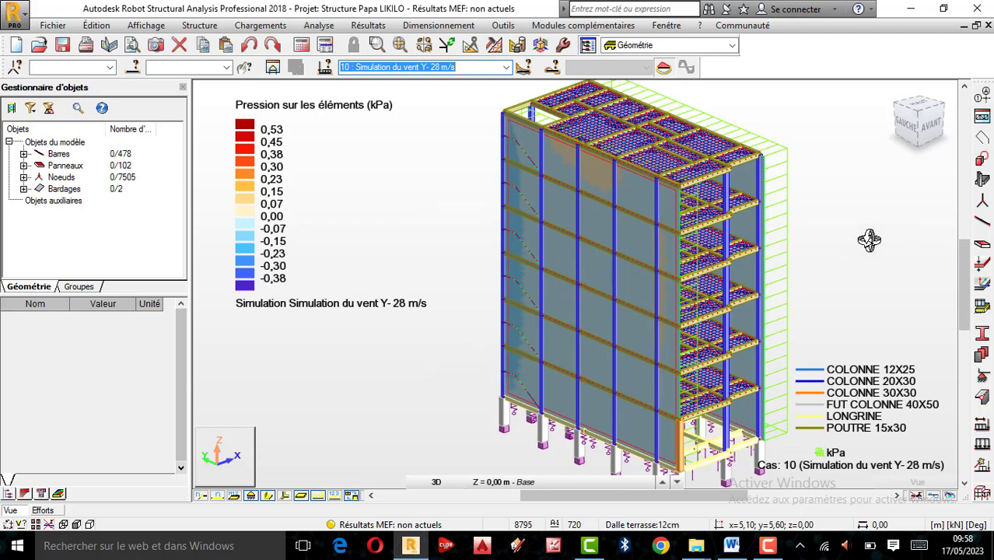
drag(787, 274, 606, 278)
scroll(660, 246, up, 5)
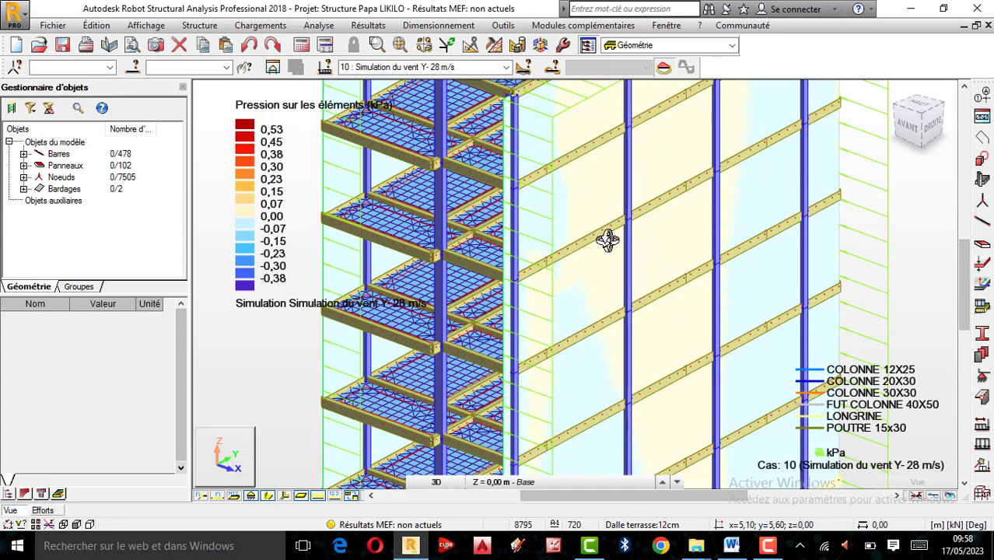
scroll(590, 275, down, 3)
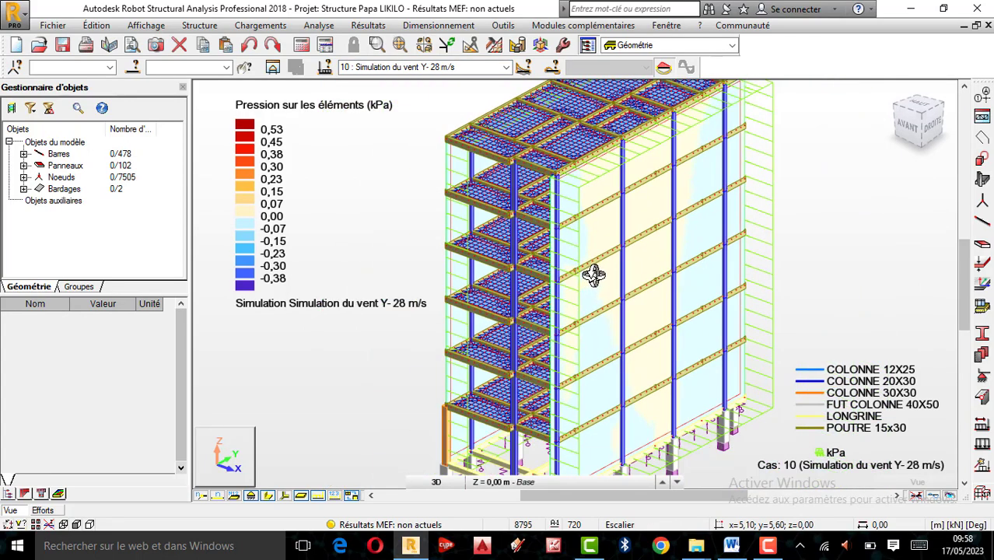
scroll(594, 269, down, 2)
scroll(595, 271, down, 1)
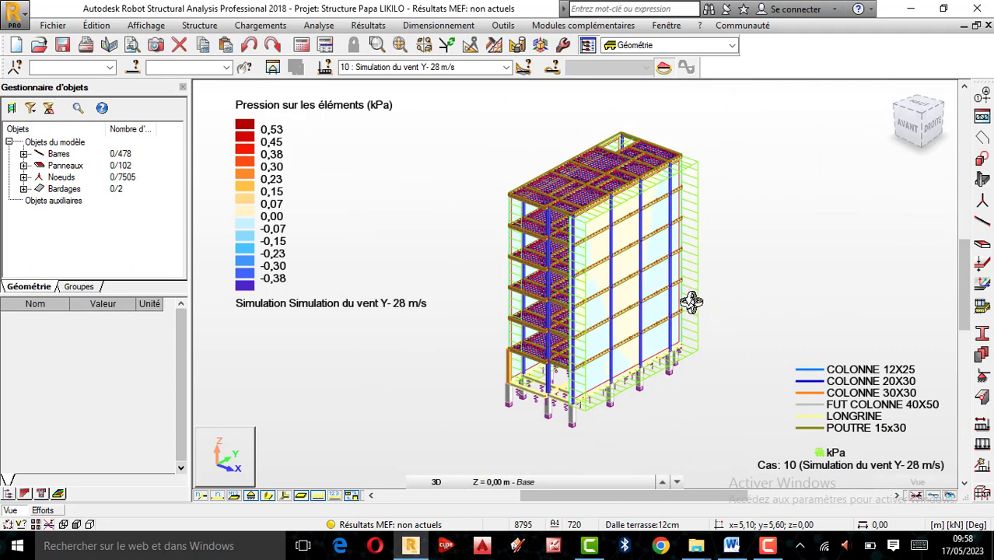
scroll(694, 309, up, 1)
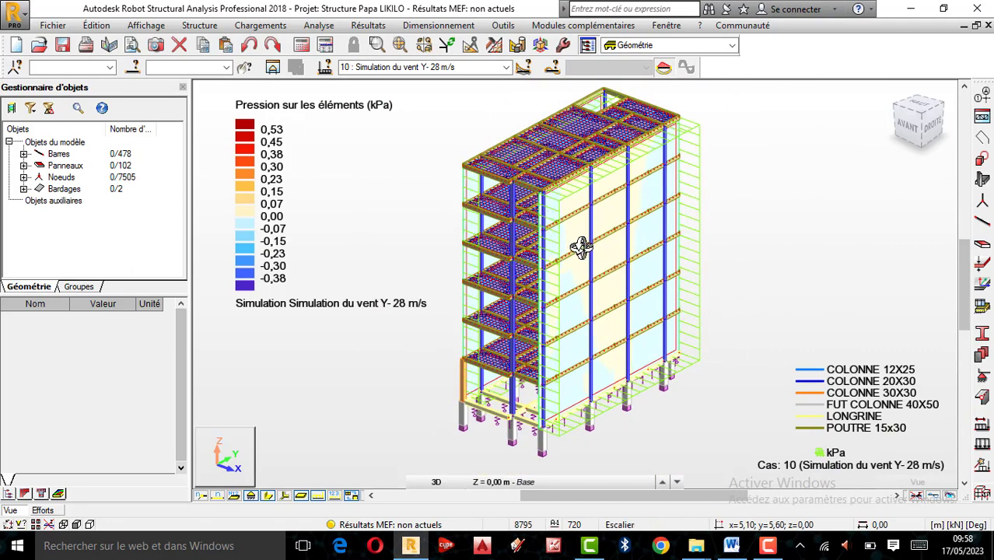
scroll(579, 247, up, 1)
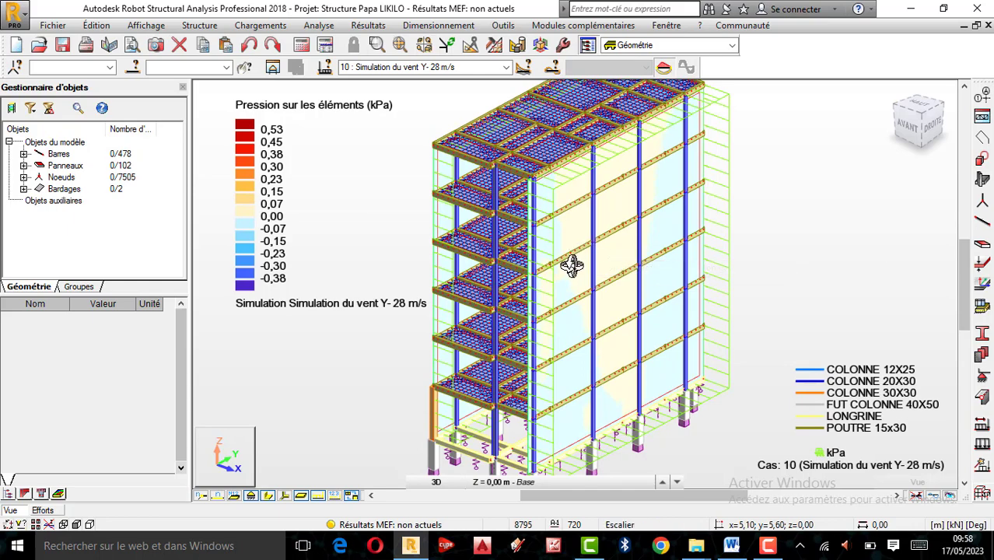
scroll(571, 262, down, 1)
drag(577, 282, 548, 280)
Display wind load cases 7 (X+), 8 (X+Y+) and 9 (Y+) in turn for another comparison of the pressures
click(505, 67)
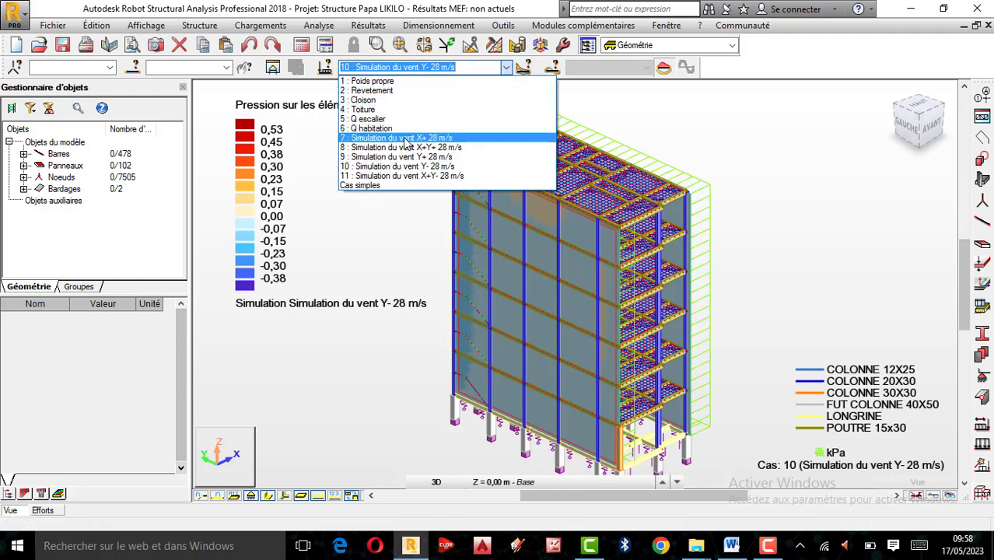
click(403, 138)
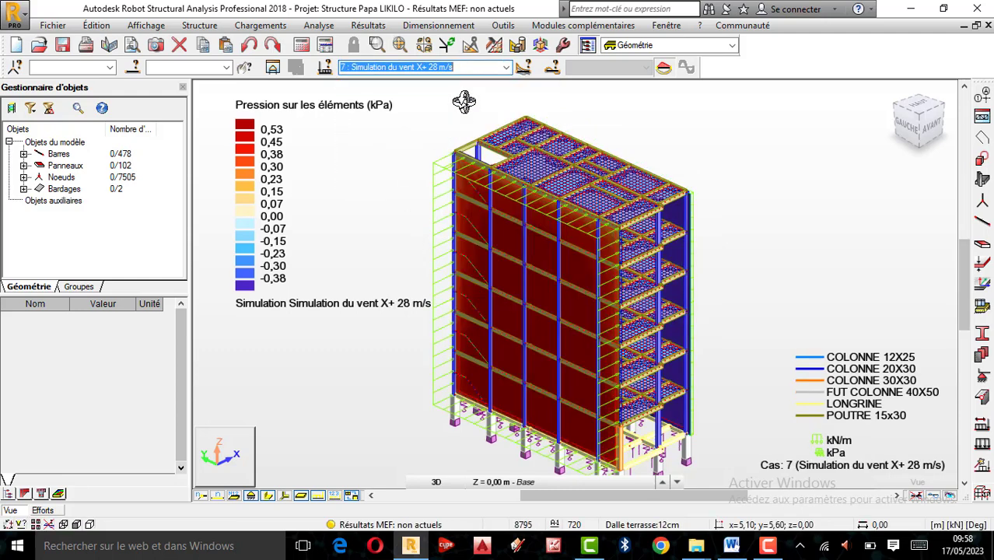
click(506, 67)
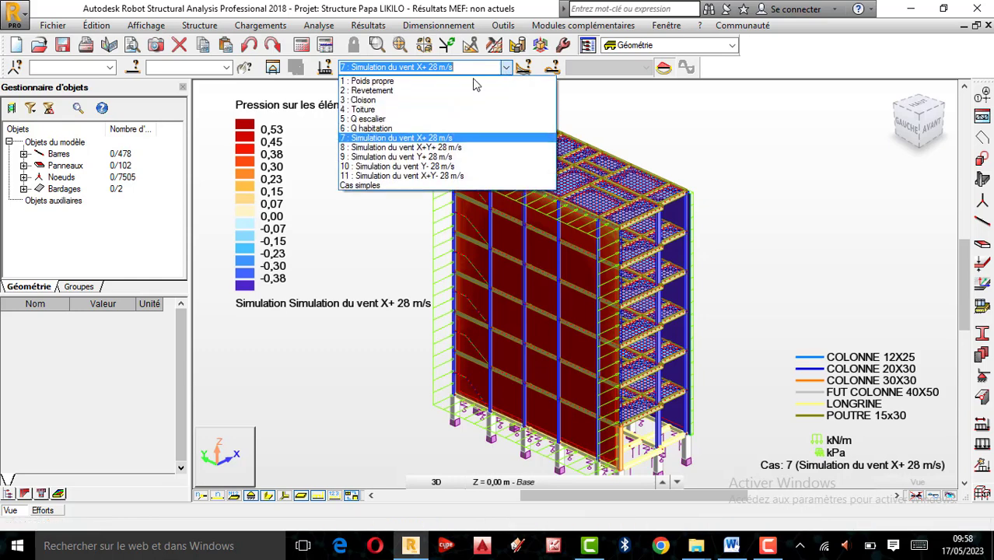
click(376, 148)
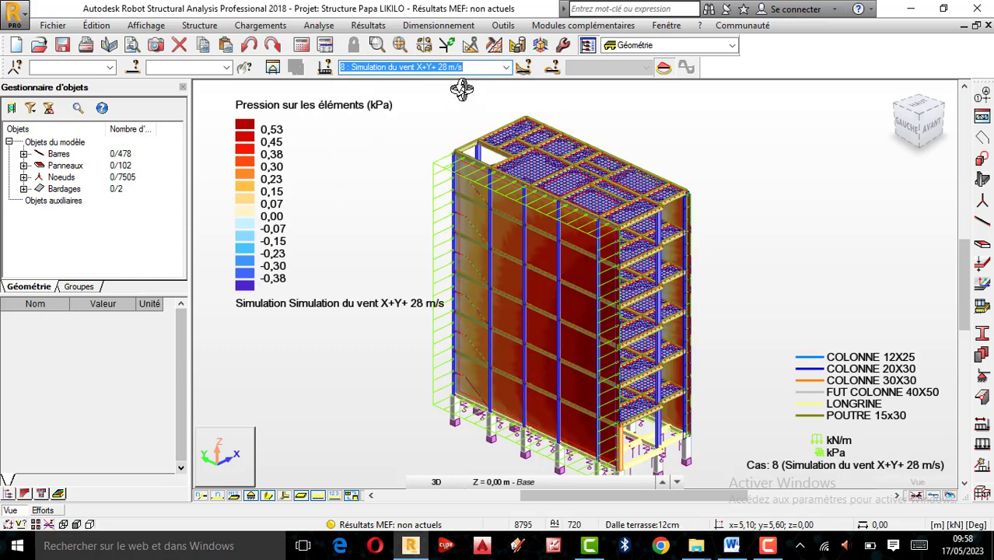
click(505, 68)
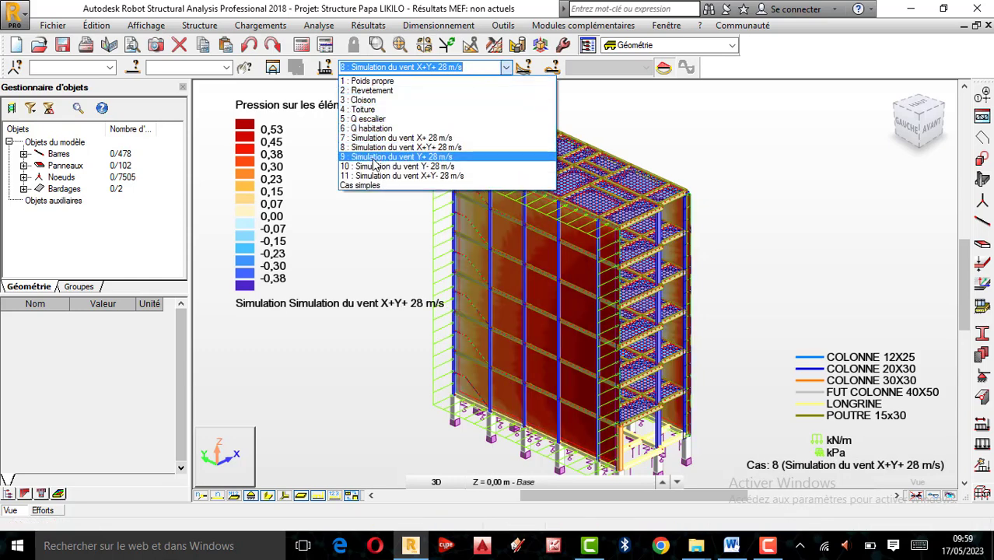
click(372, 159)
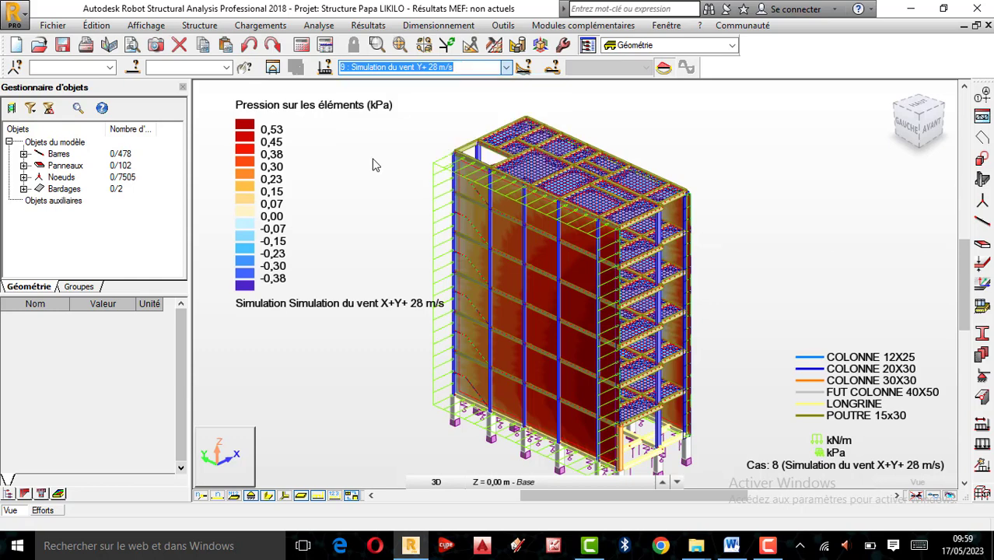
Display load case 11 : Simulation du vent X+Y- 28 m/s and view its pressures both closely and over the whole building
click(507, 68)
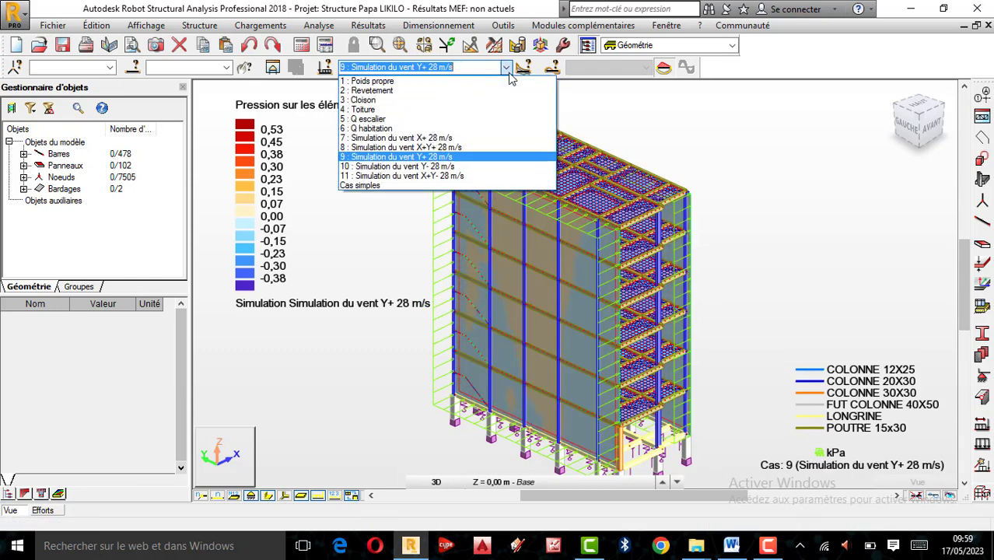
click(420, 176)
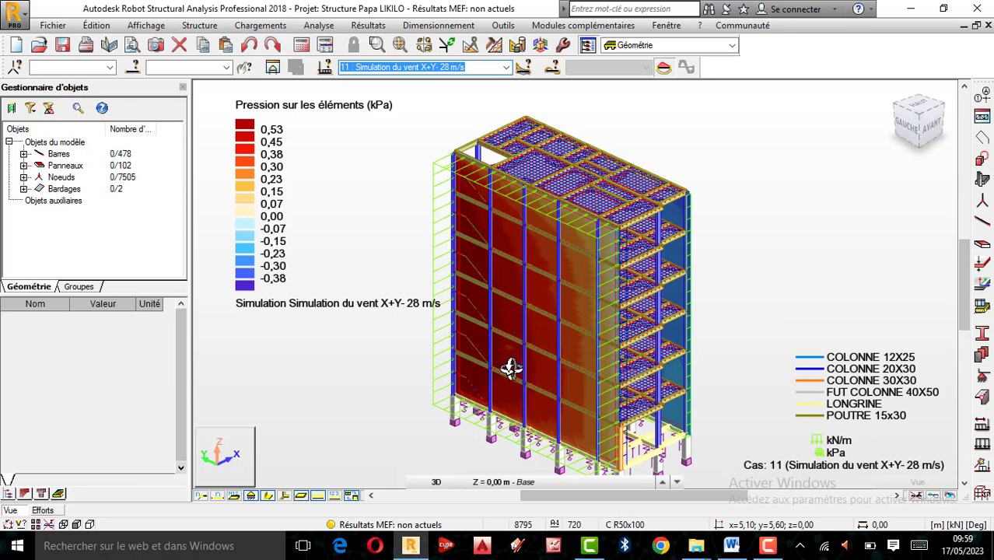
scroll(523, 362, up, 1)
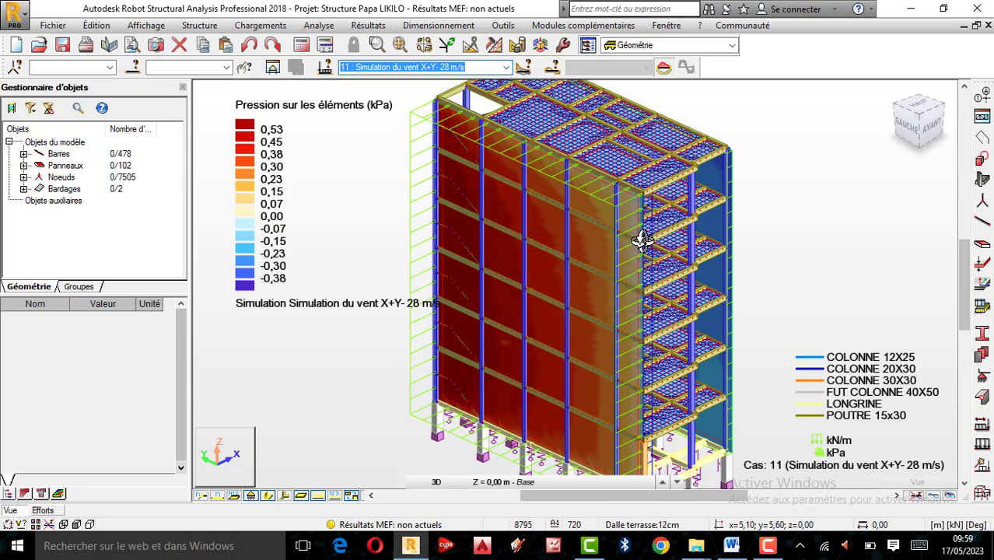
scroll(642, 235, down, 3)
scroll(642, 236, up, 2)
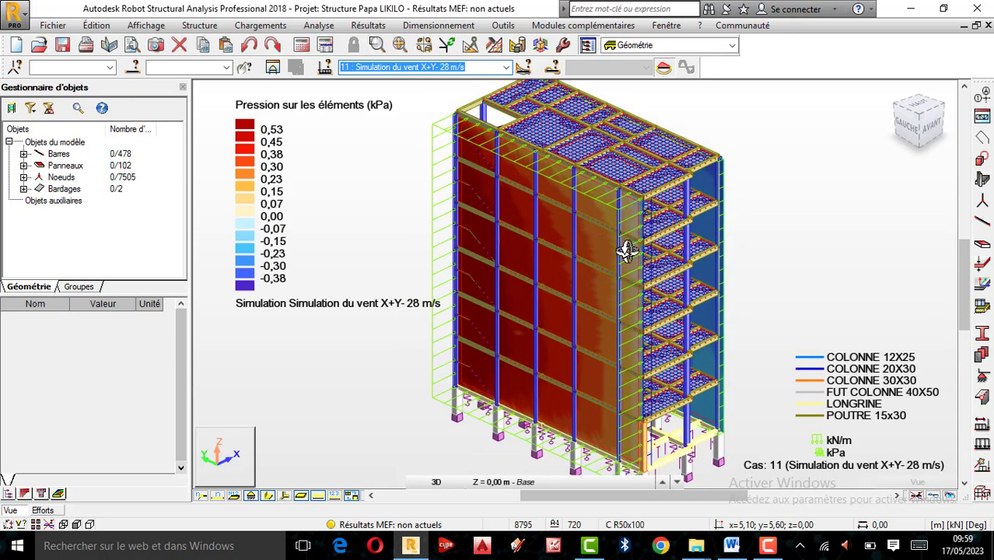
scroll(642, 249, down, 1)
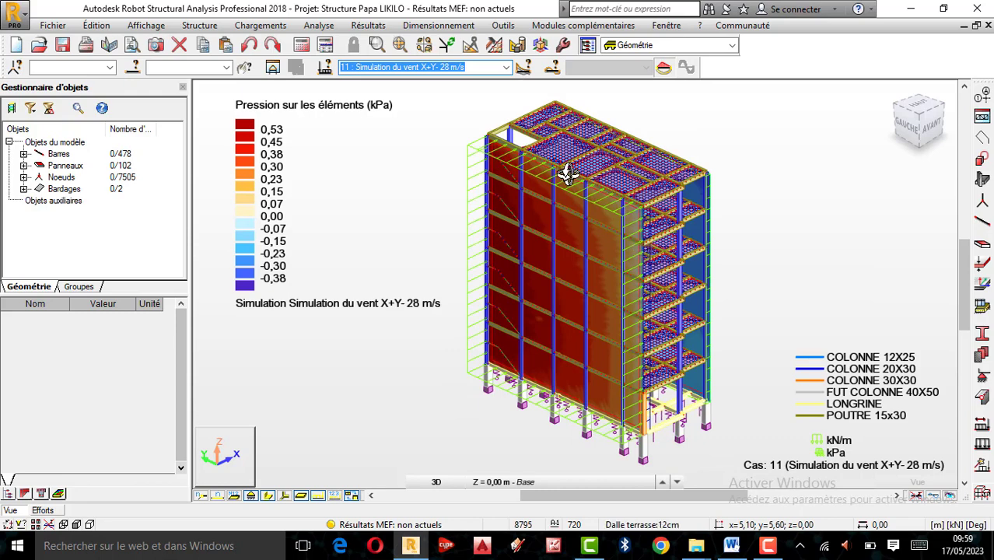
Confirm the automatic load combinations for BAEL 91 with the Aucun / Supprimer option
click(257, 27)
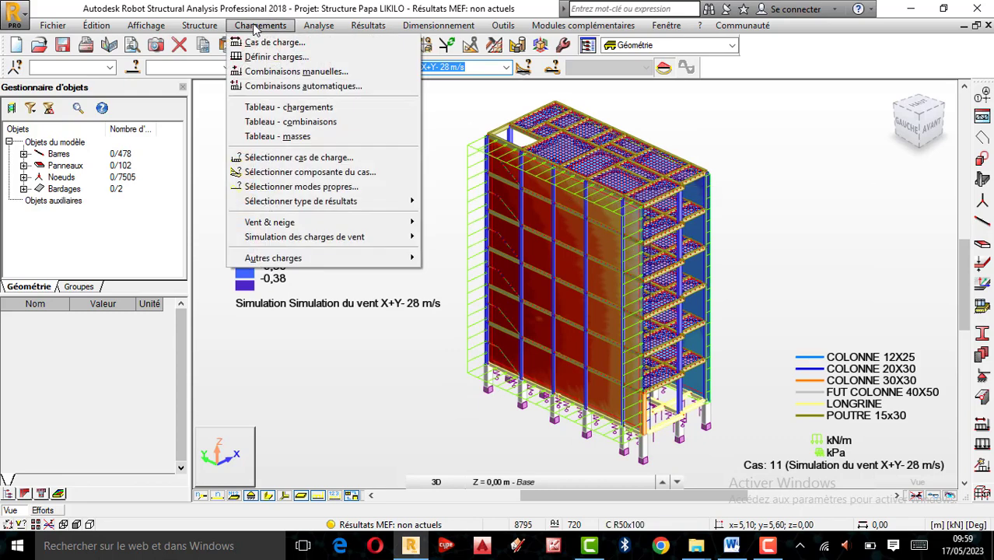
click(315, 88)
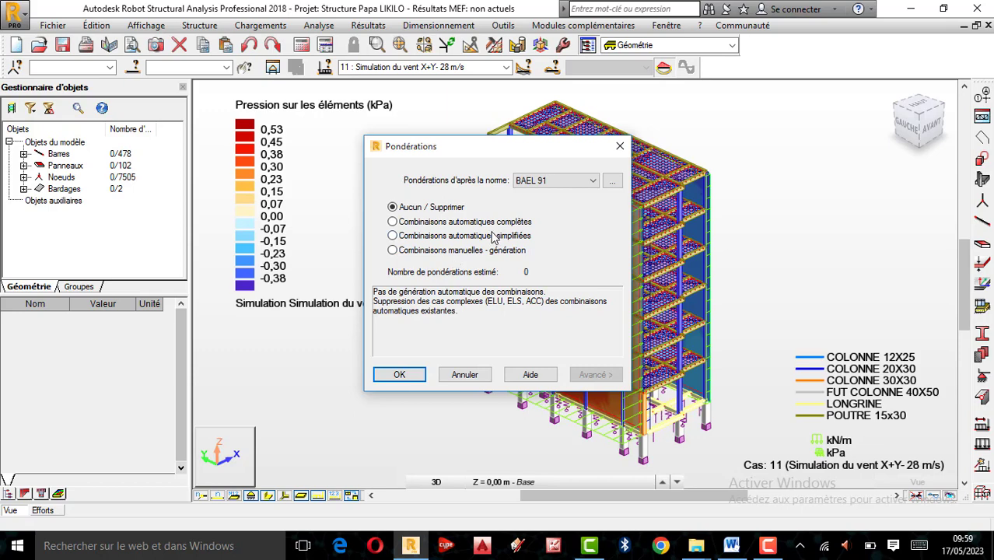
click(399, 375)
scroll(591, 218, up, 2)
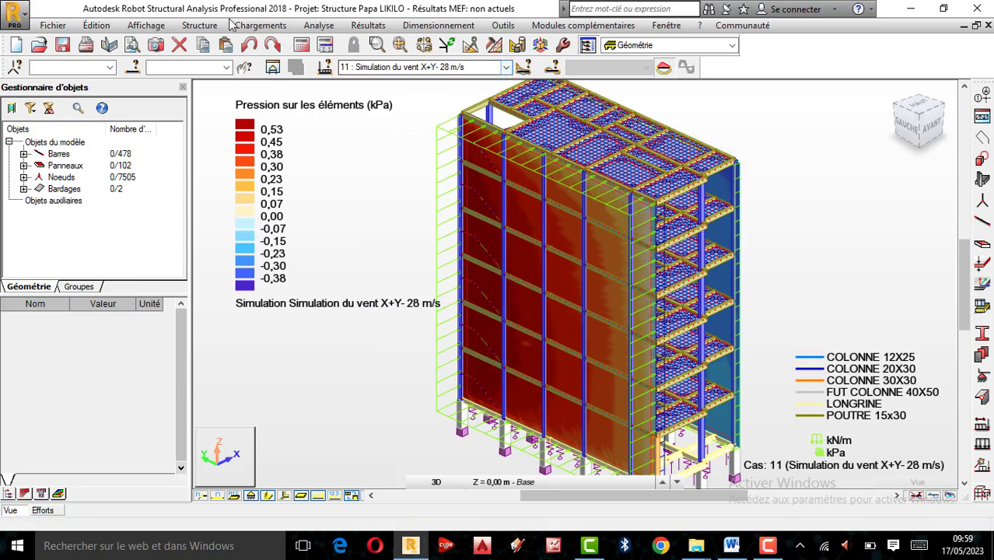
Create manual load combination 12 of type ELU with the name Elu
click(255, 26)
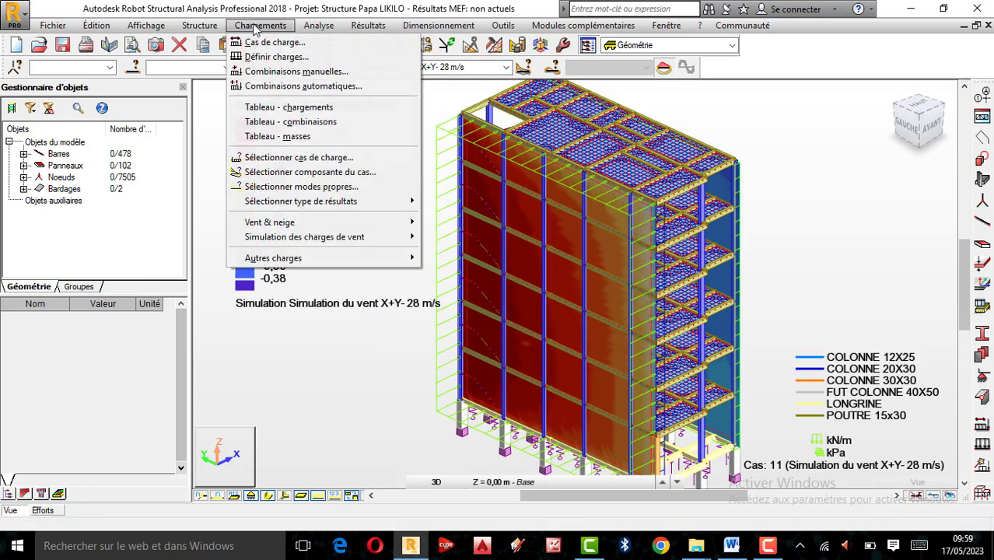
click(330, 72)
drag(454, 280, 388, 259)
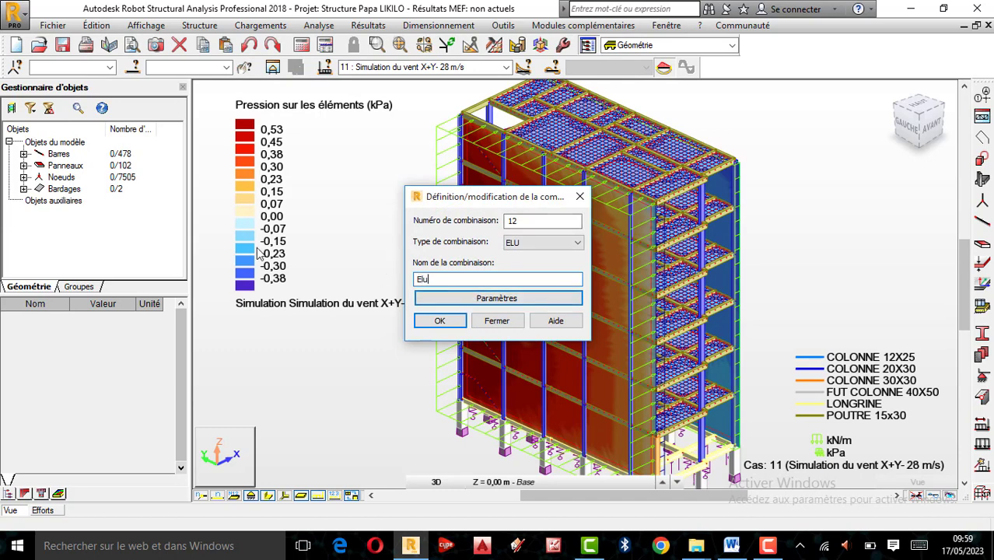
click(441, 320)
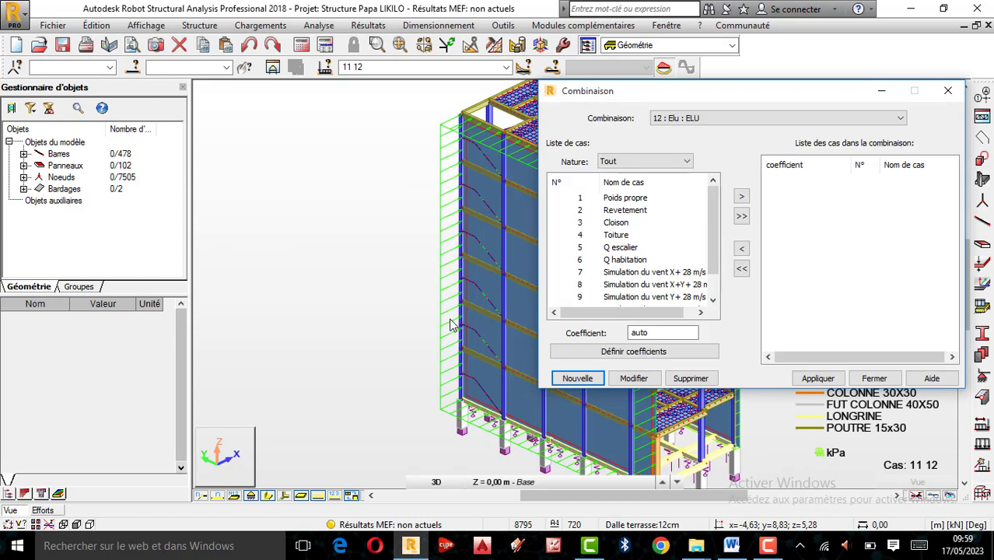
Add every load case except case 10 (Simulation du vent Y- 28 m/s) to the Elu combination with automatic coefficients and apply it
click(741, 217)
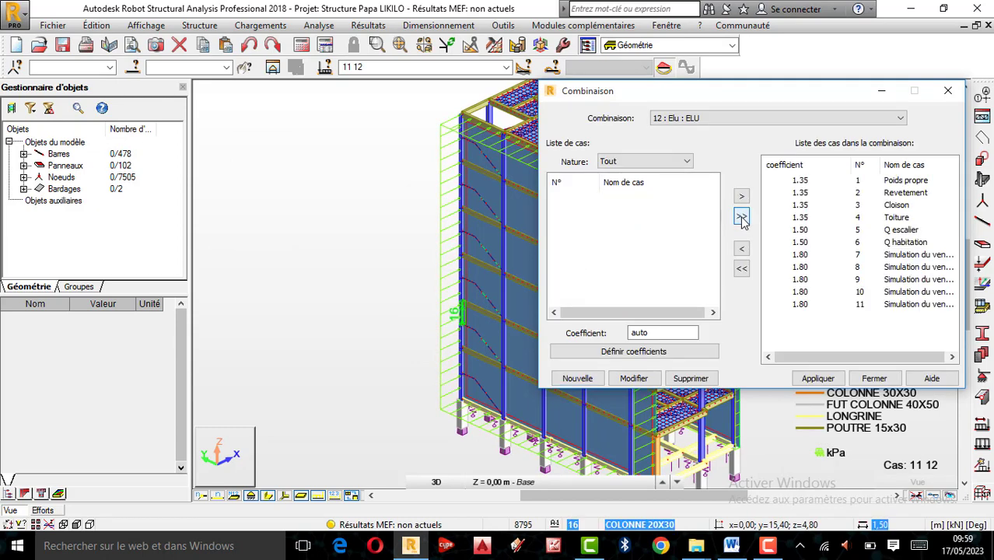
click(803, 293)
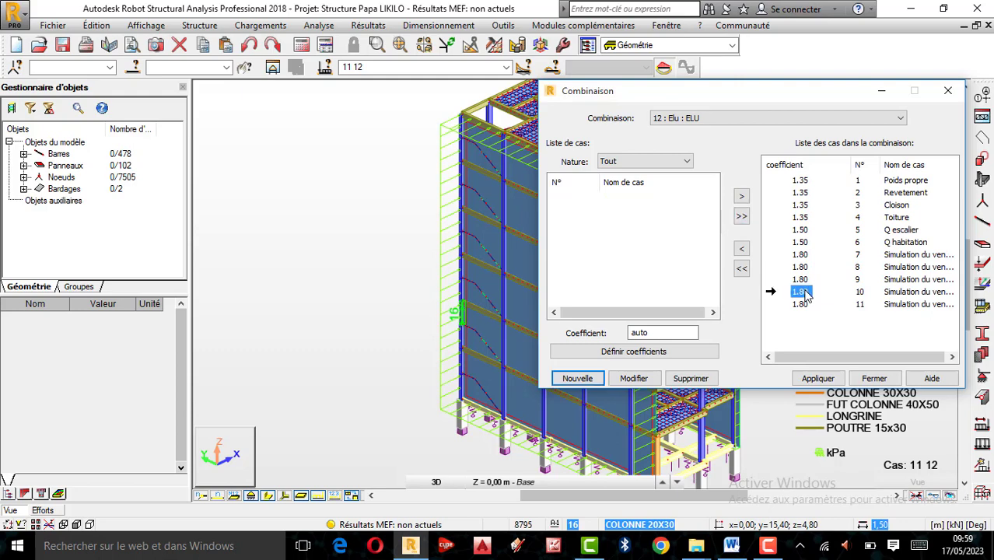
click(741, 249)
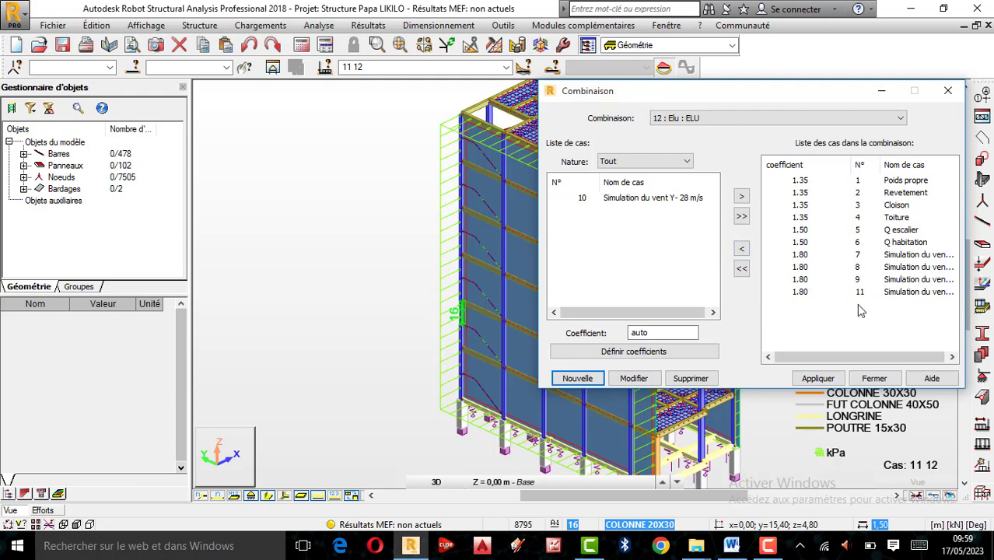
click(818, 380)
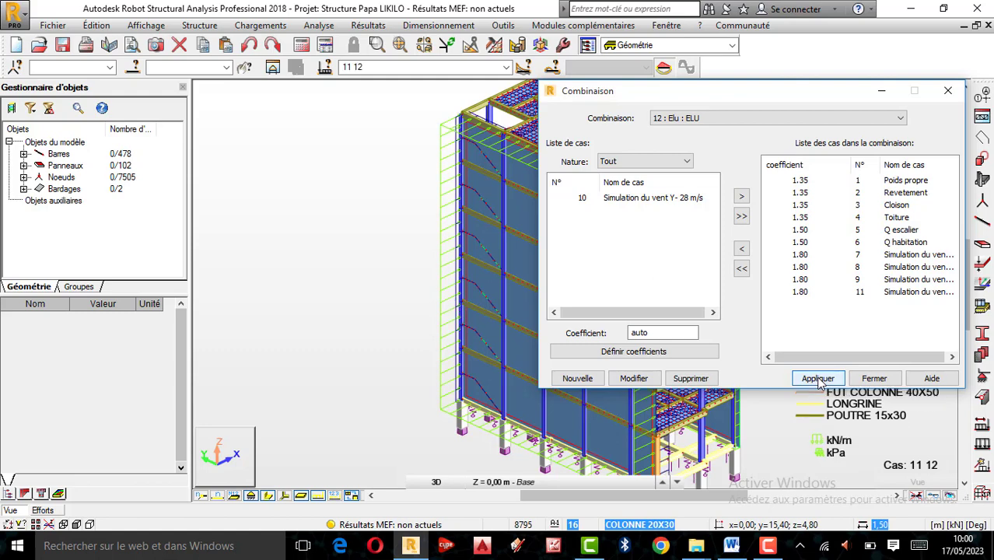
Create a new load combination 13 of type ELS with the name Els
click(585, 379)
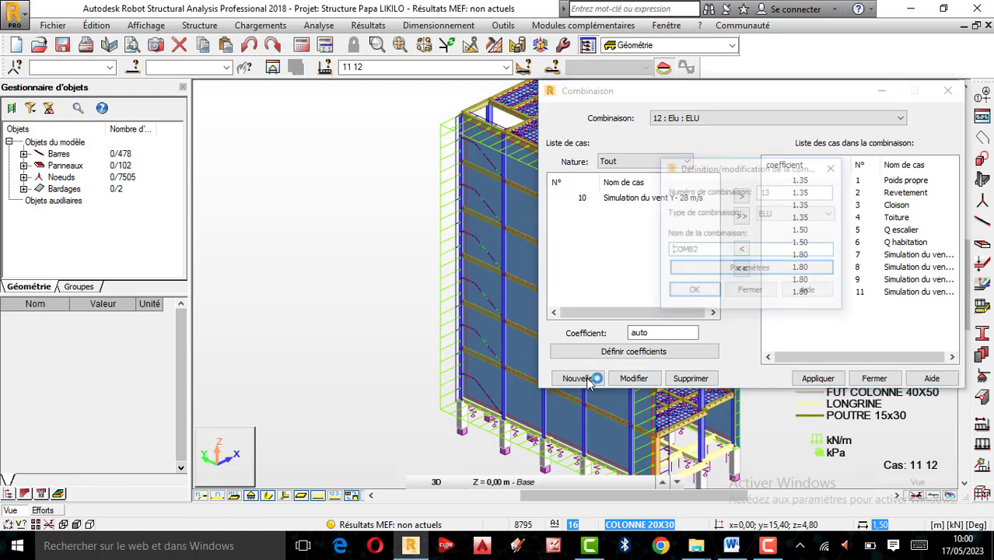
click(826, 212)
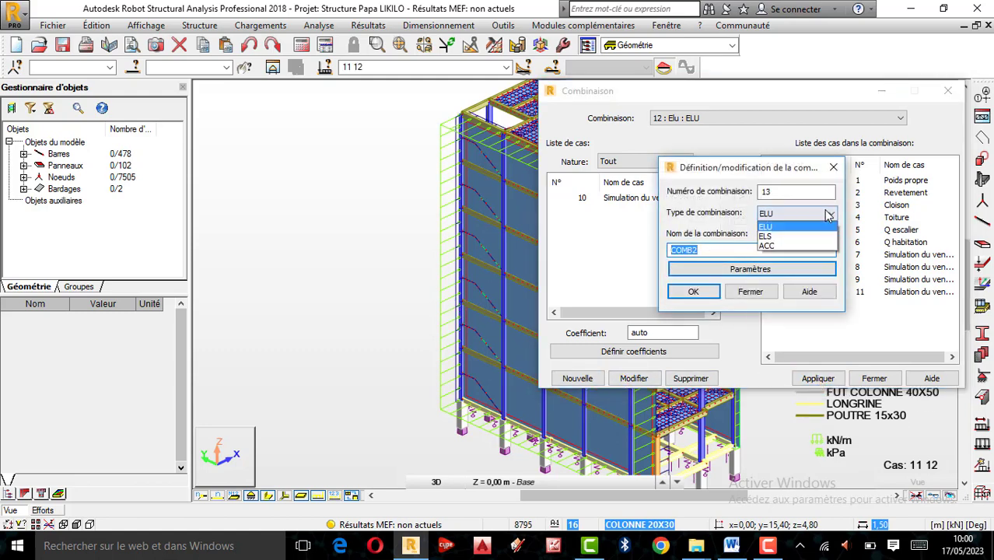
click(771, 234)
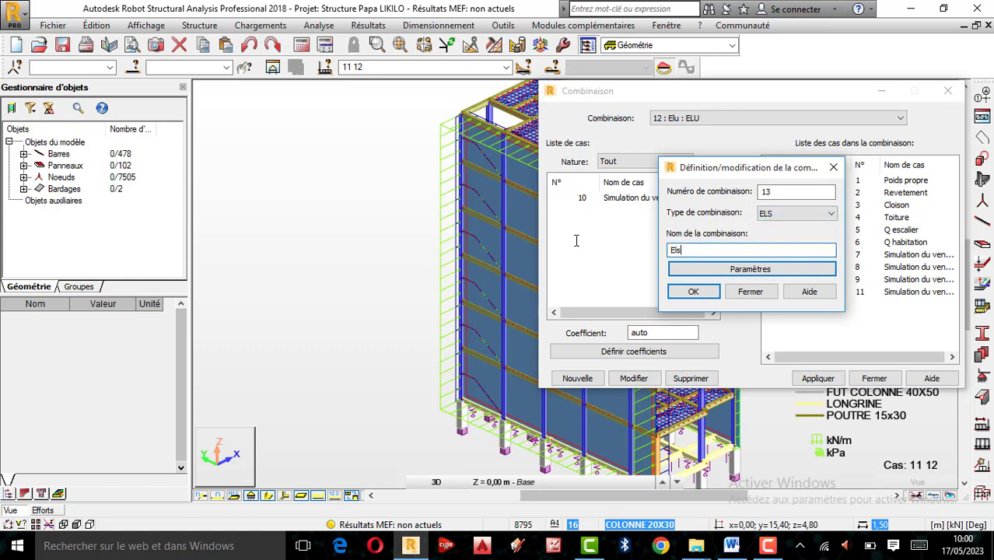
click(693, 291)
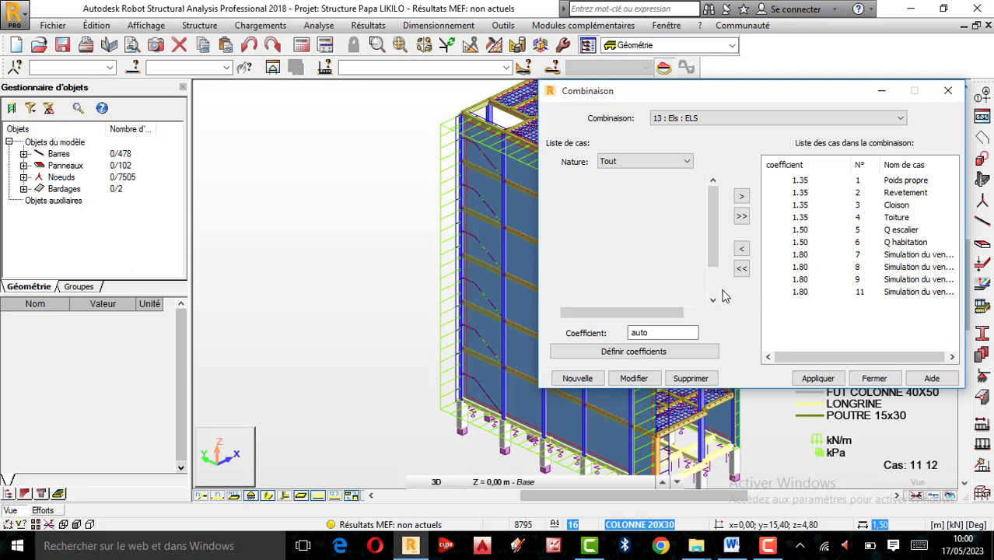
Add all load cases except case 10 and the Elu combination to Els with automatic coefficients, apply it and finish defining combinations
click(743, 197)
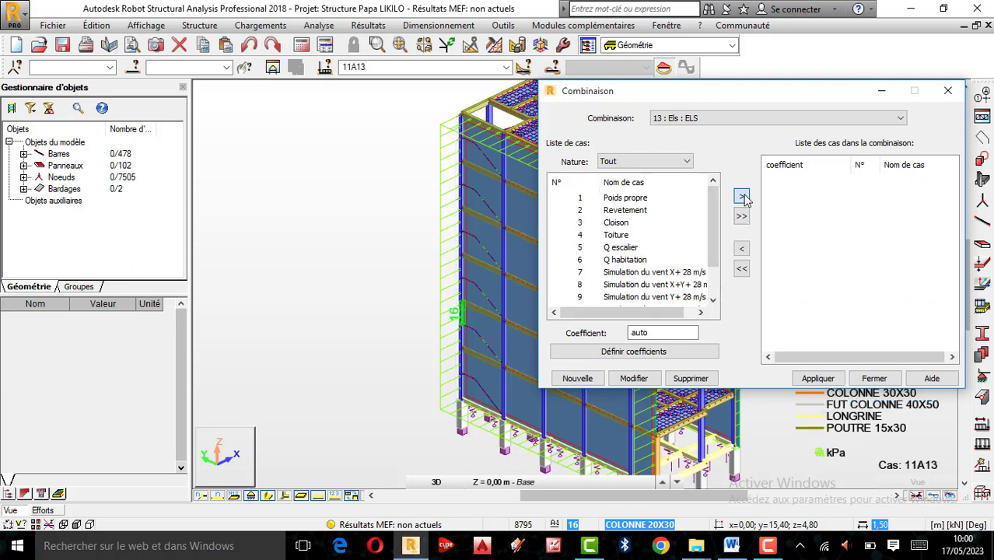
click(742, 216)
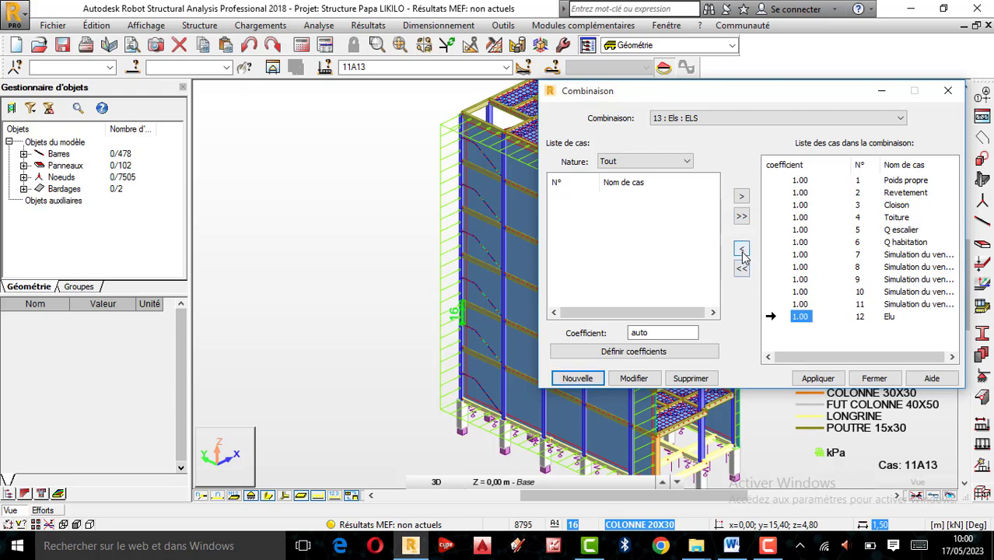
click(742, 249)
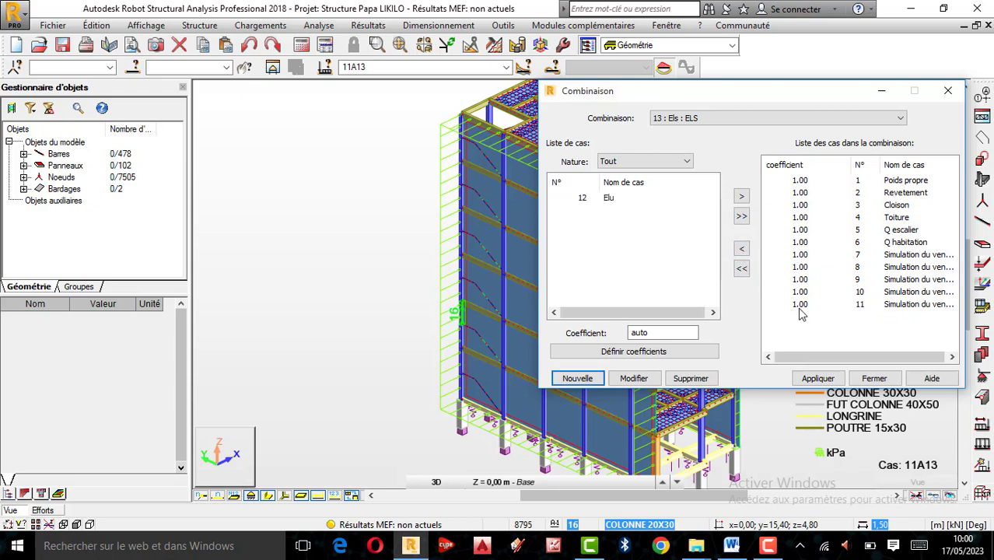
click(742, 250)
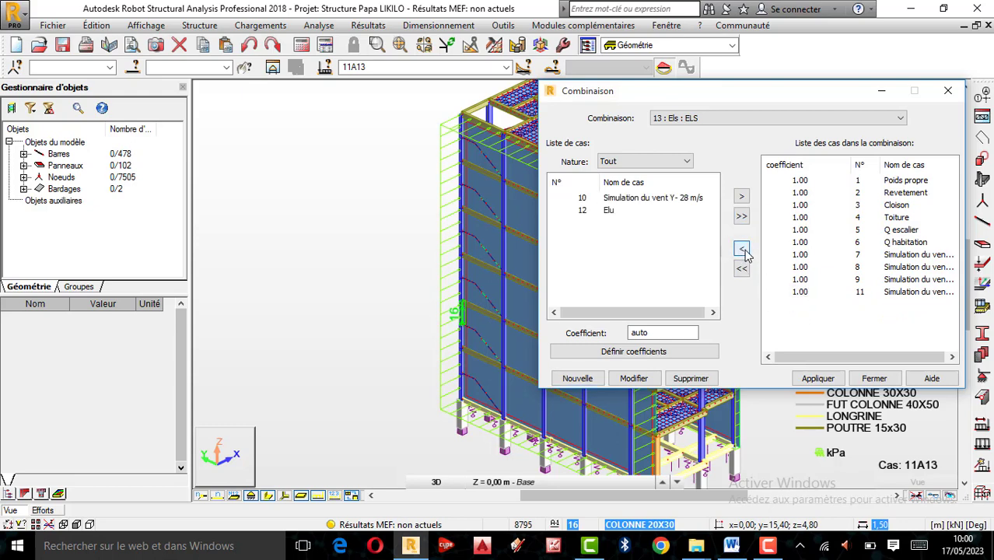
click(820, 379)
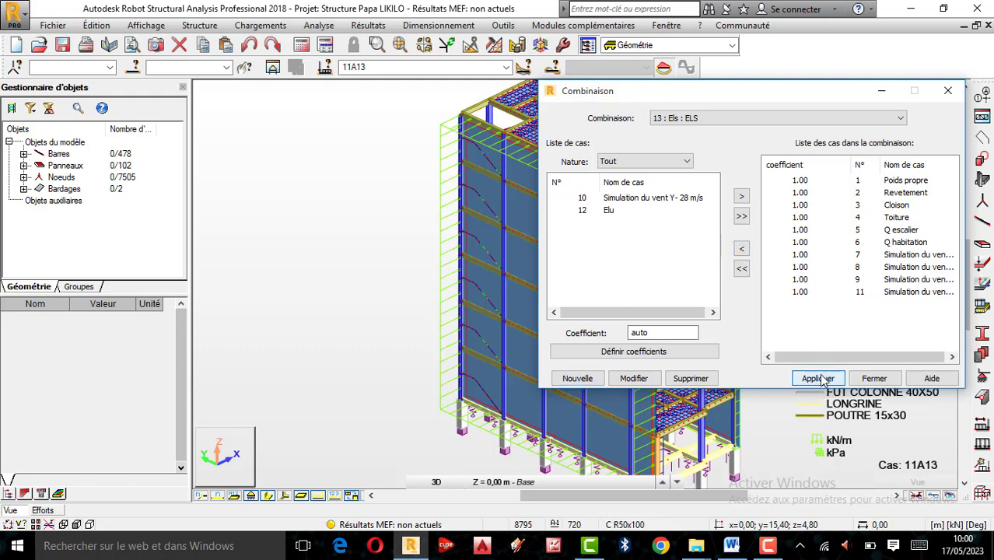
click(875, 379)
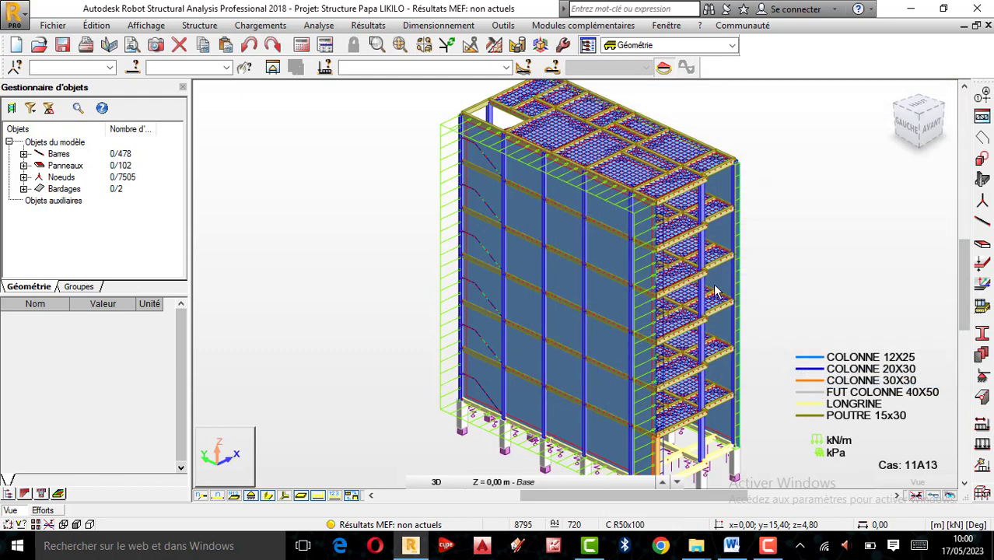
Display combination 12 : Elu and view its loads on the building in 3D rotation
click(506, 67)
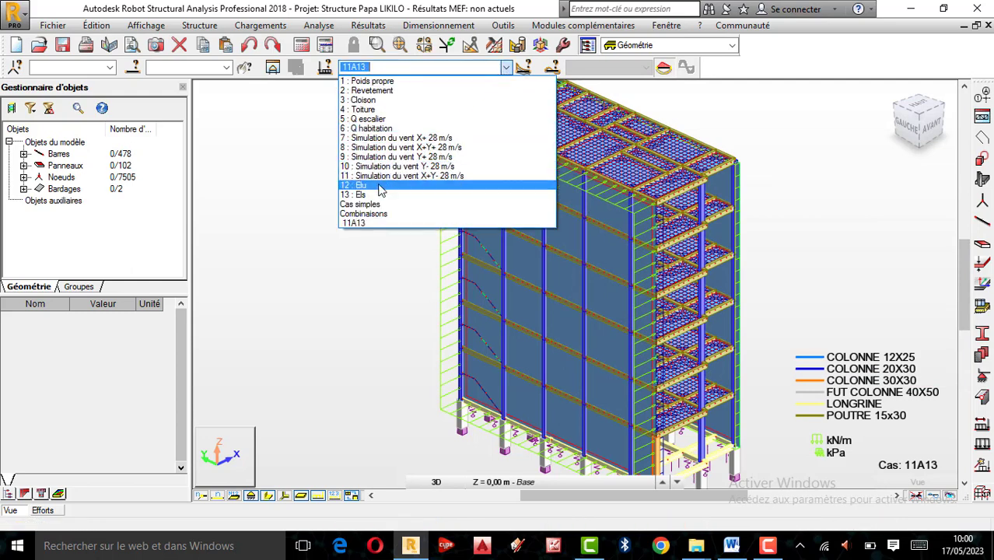
click(380, 187)
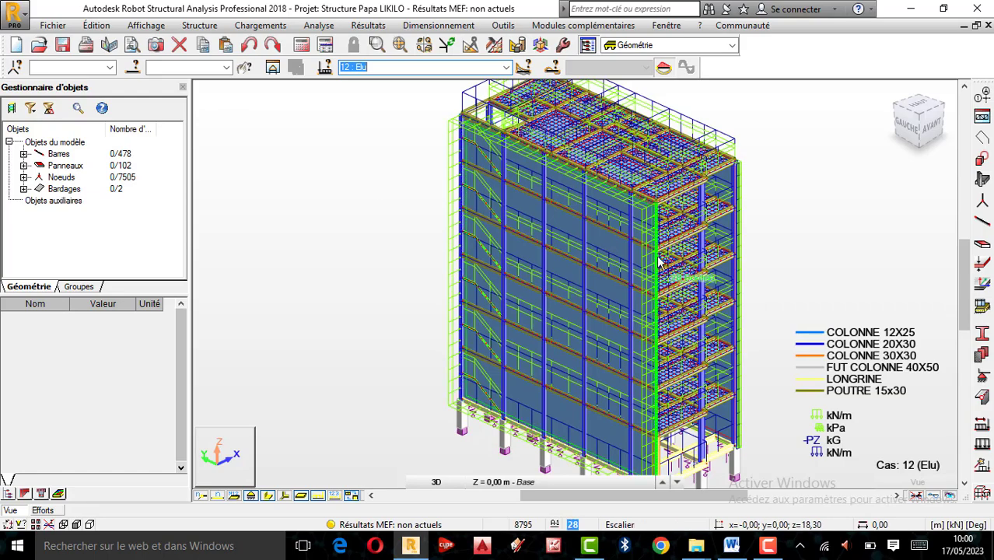
click(783, 192)
right_click(784, 198)
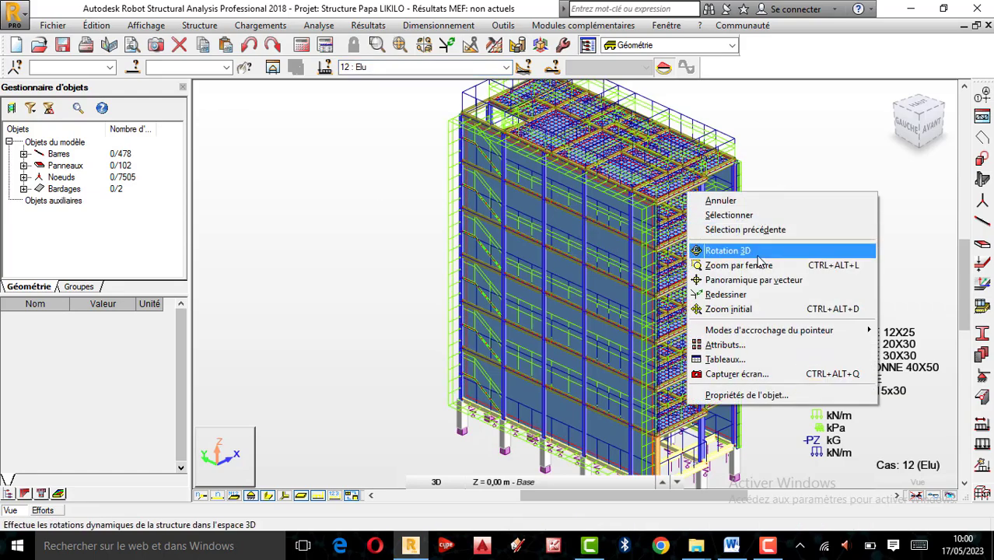
click(746, 250)
drag(756, 262, 570, 294)
drag(652, 309, 595, 268)
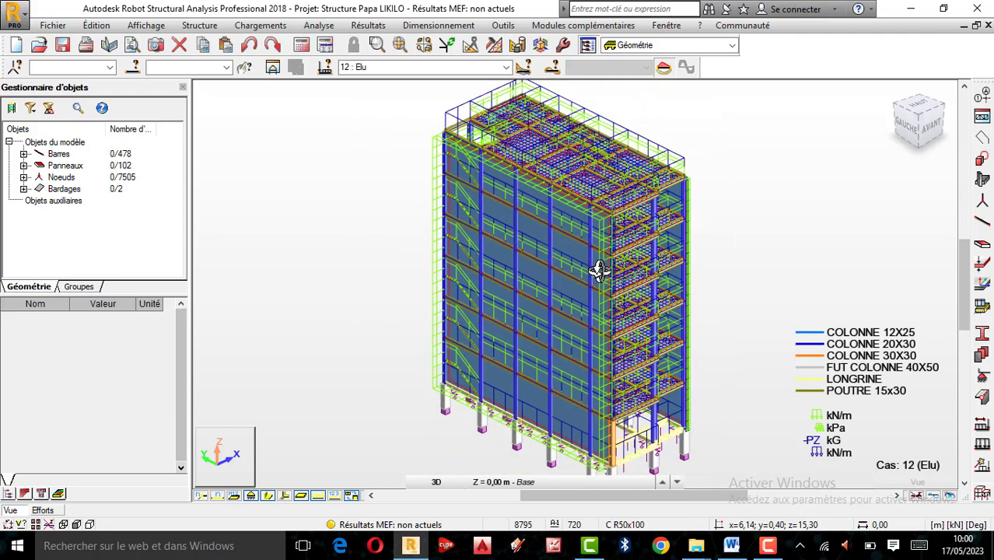
Verify the structure for errors and run the calculation of the model
click(320, 26)
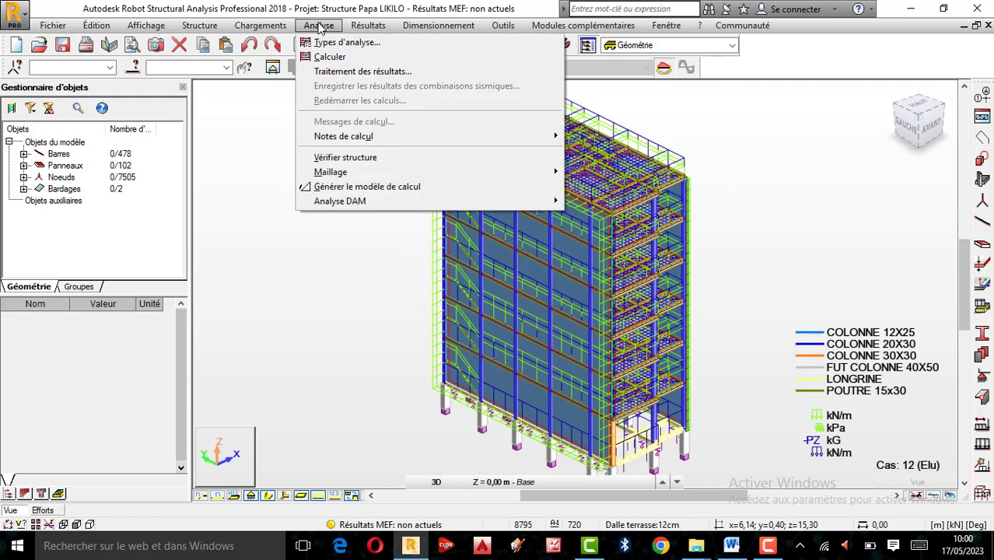
click(368, 159)
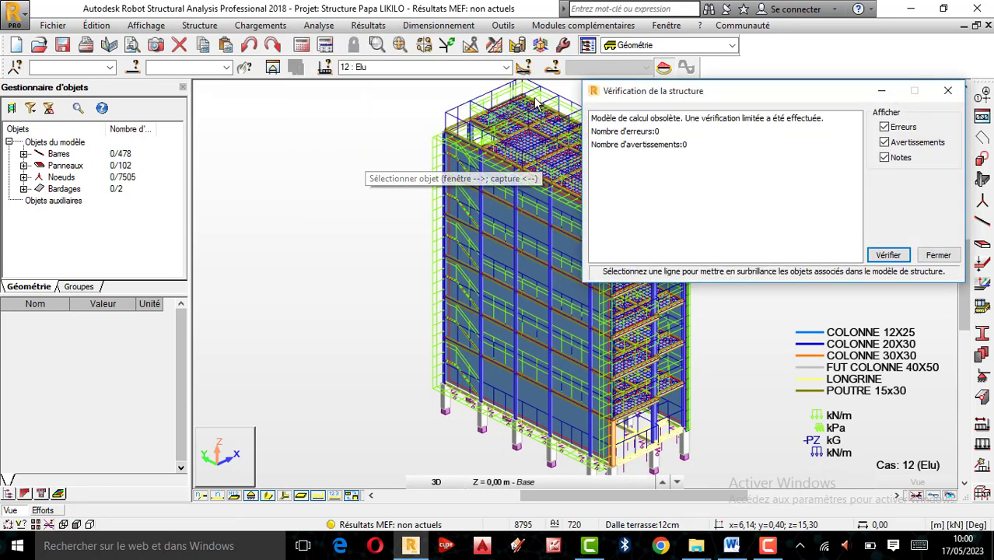
click(949, 91)
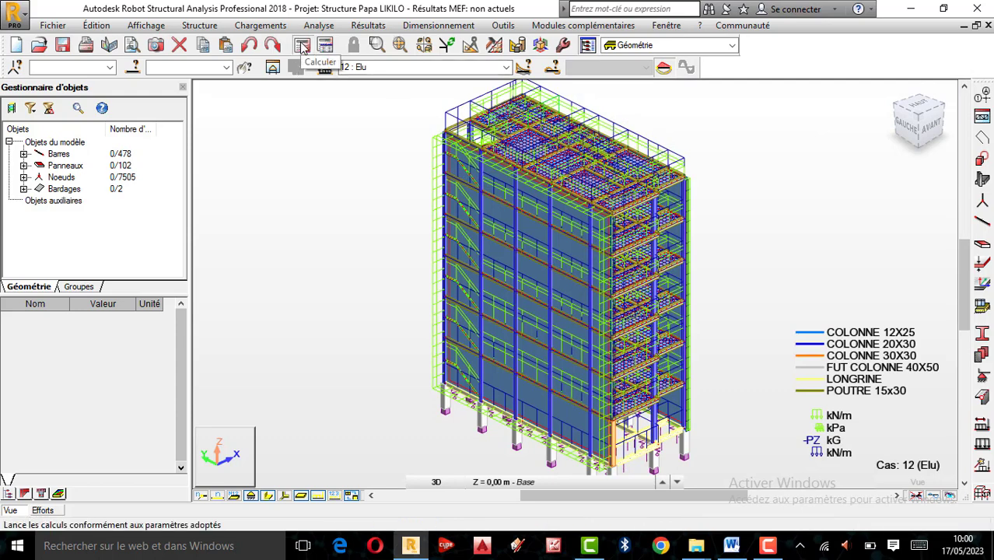
click(302, 47)
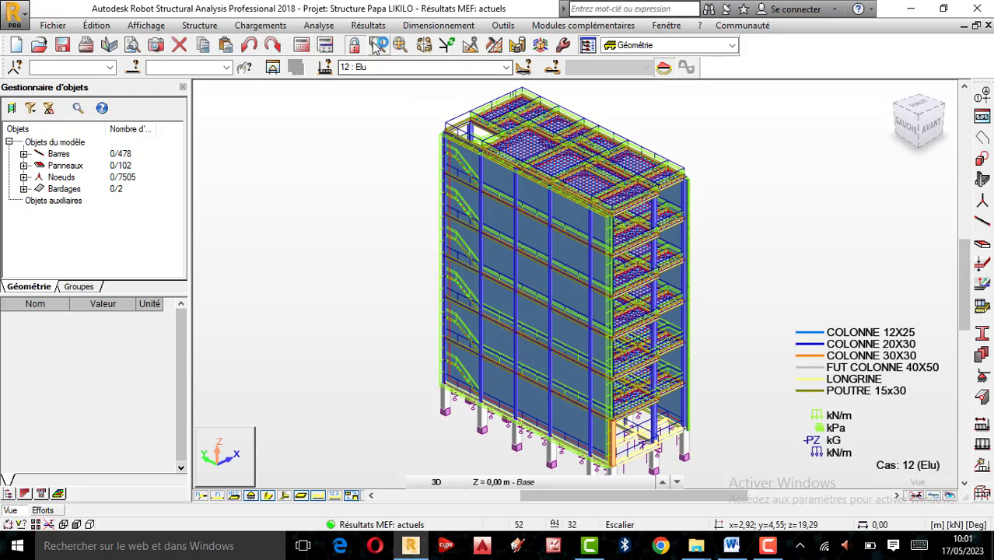
Display load case 9 : Simulation du vent Y+ 28 m/s, followed by case 7 : Simulation du vent X+ 28 m/s
click(505, 68)
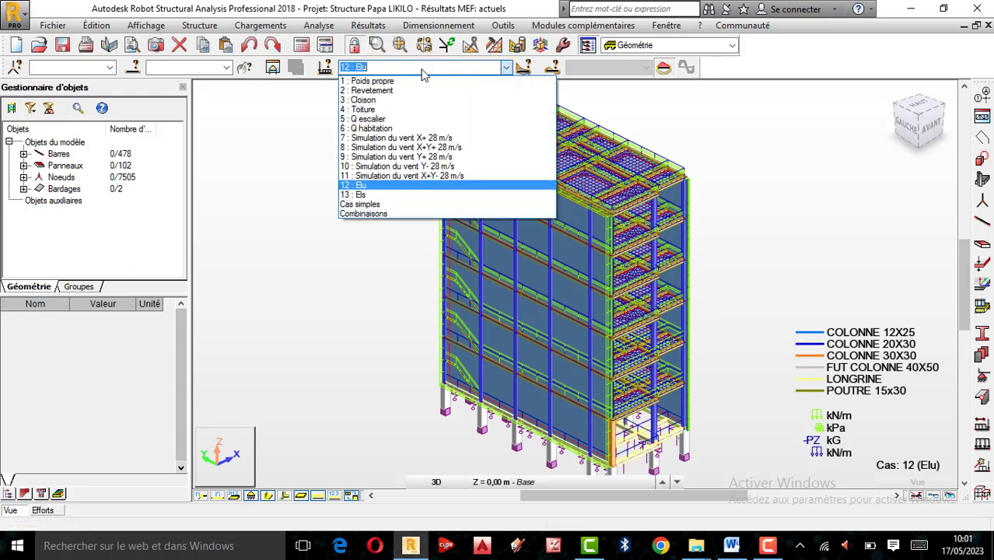
click(413, 158)
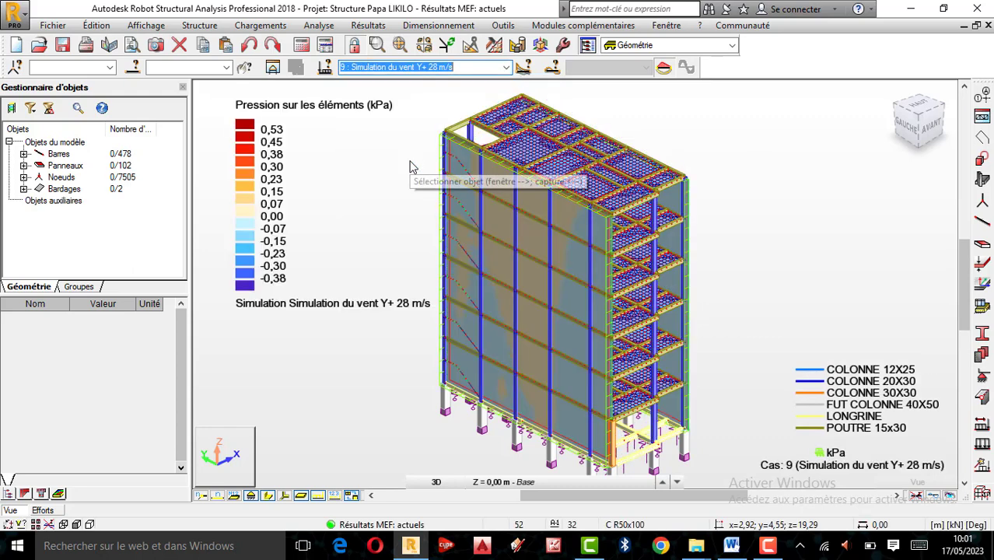
click(502, 68)
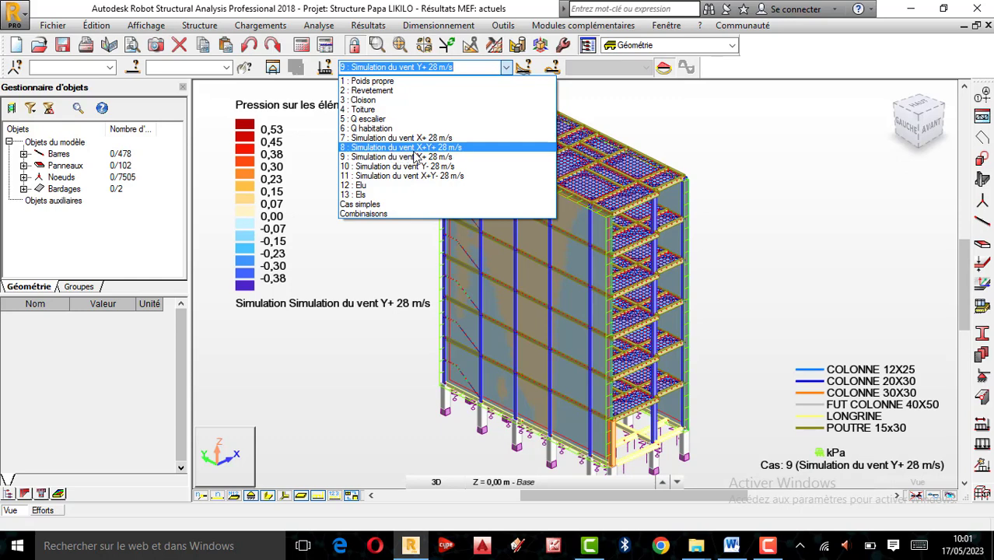
click(419, 140)
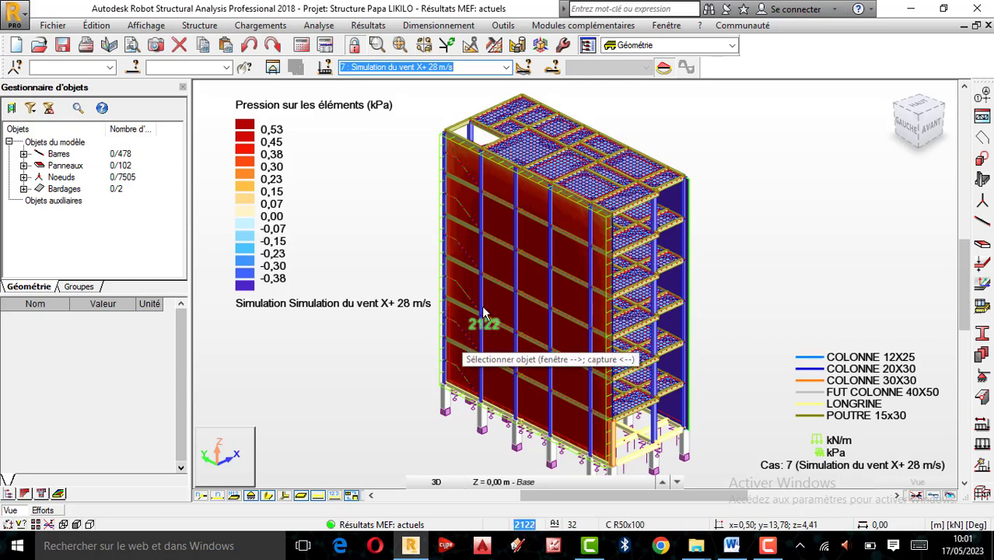
Examine the X+ wind pressures on the long façade, from the foundation level up to the whole building
scroll(542, 248, down, 1)
scroll(542, 247, up, 1)
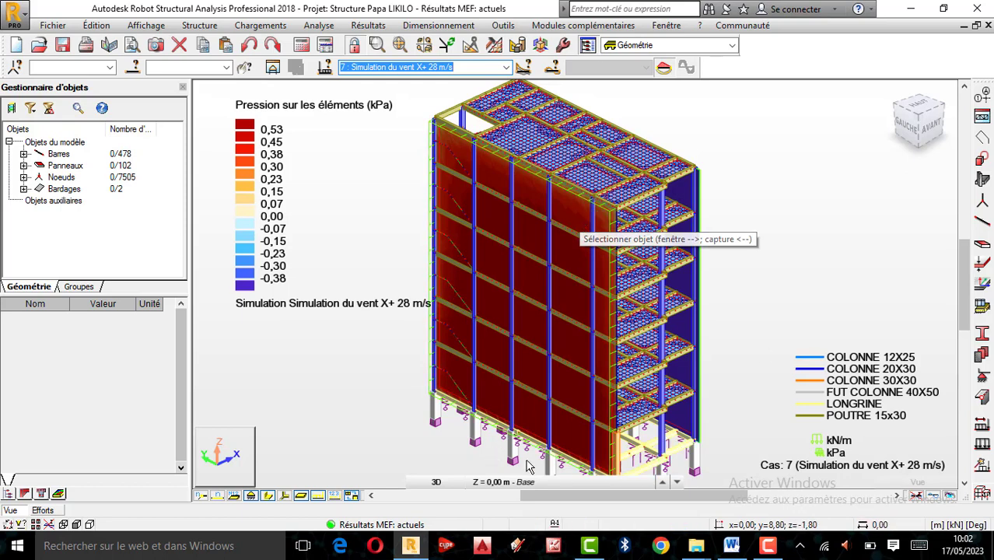
scroll(502, 455, up, 2)
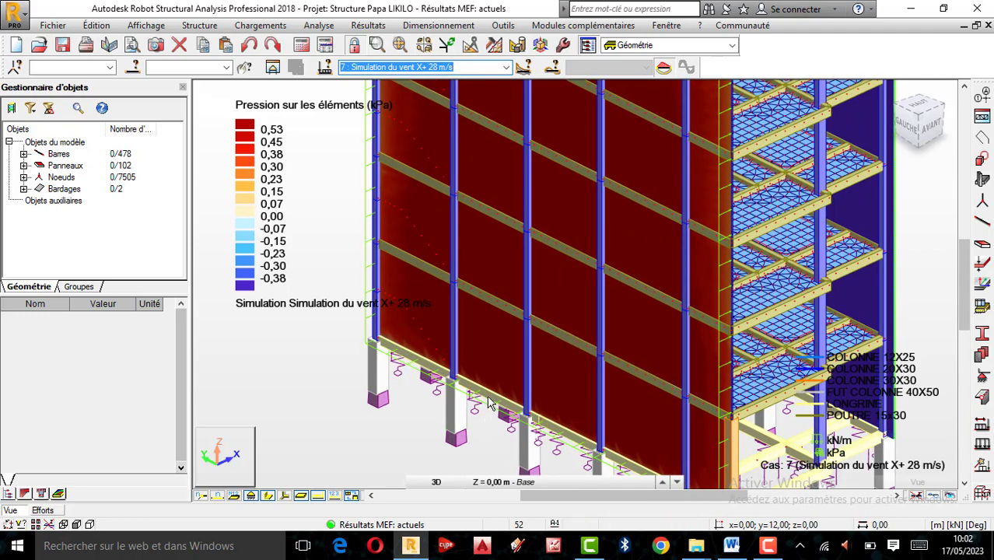
scroll(490, 409, down, 1)
scroll(489, 408, down, 2)
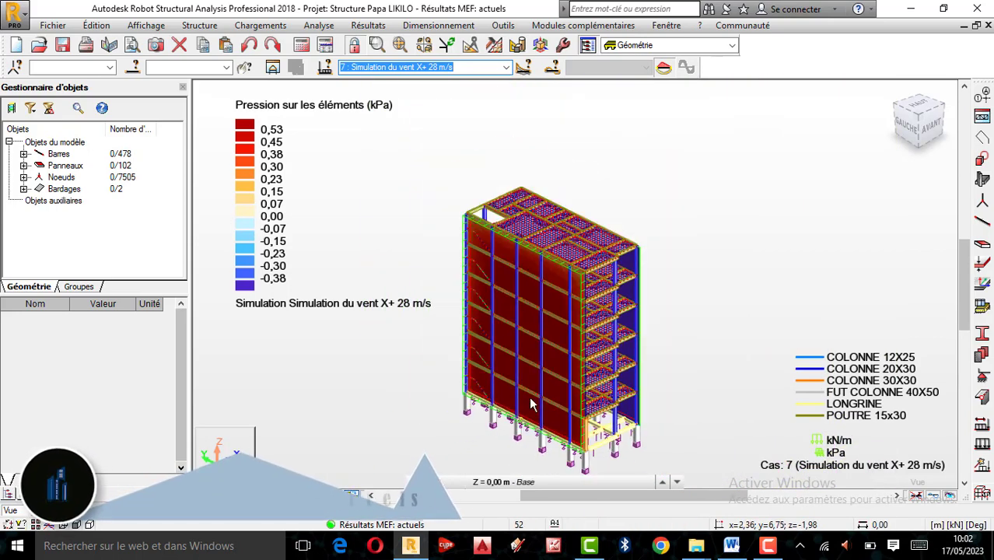
scroll(539, 457, up, 2)
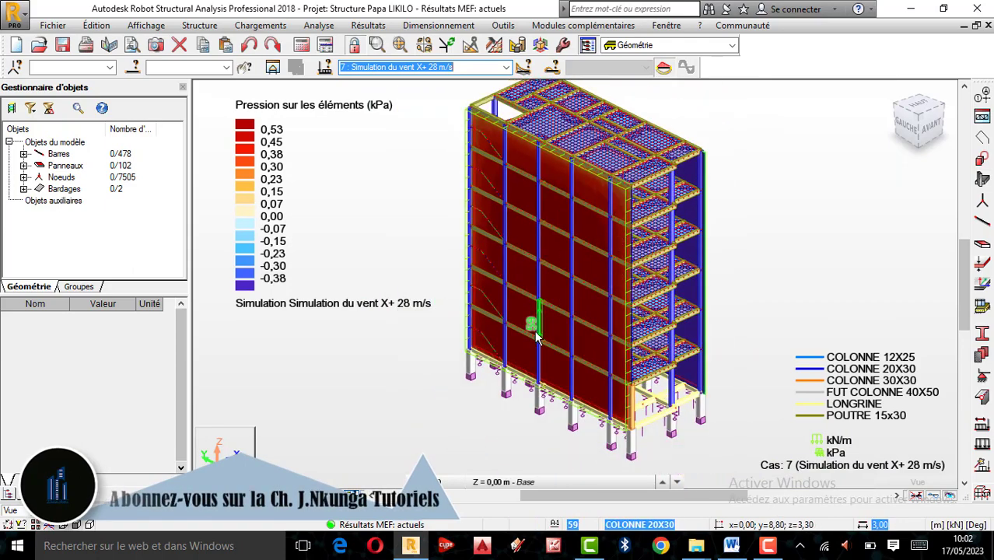
scroll(580, 249, up, 2)
scroll(571, 247, up, 1)
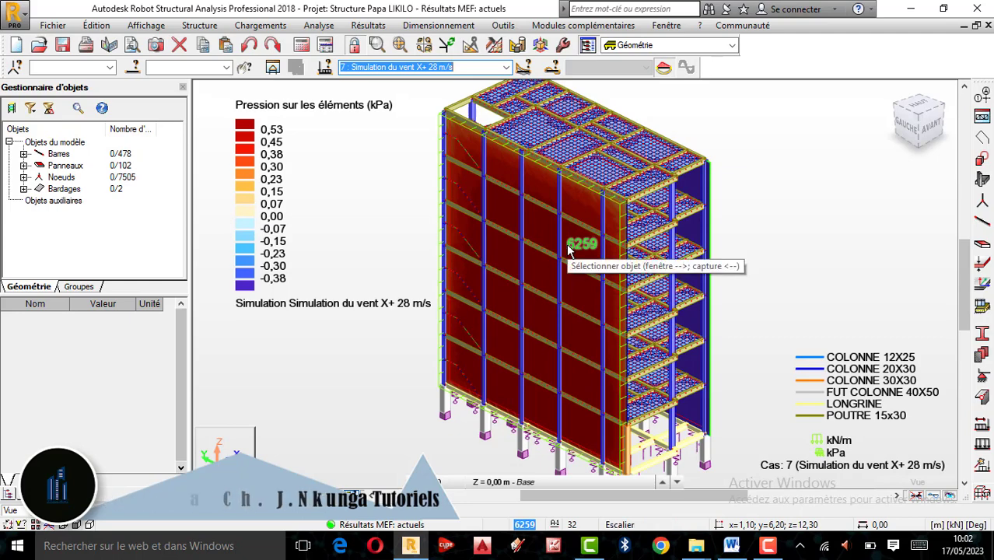
scroll(568, 243, down, 1)
scroll(569, 245, up, 1)
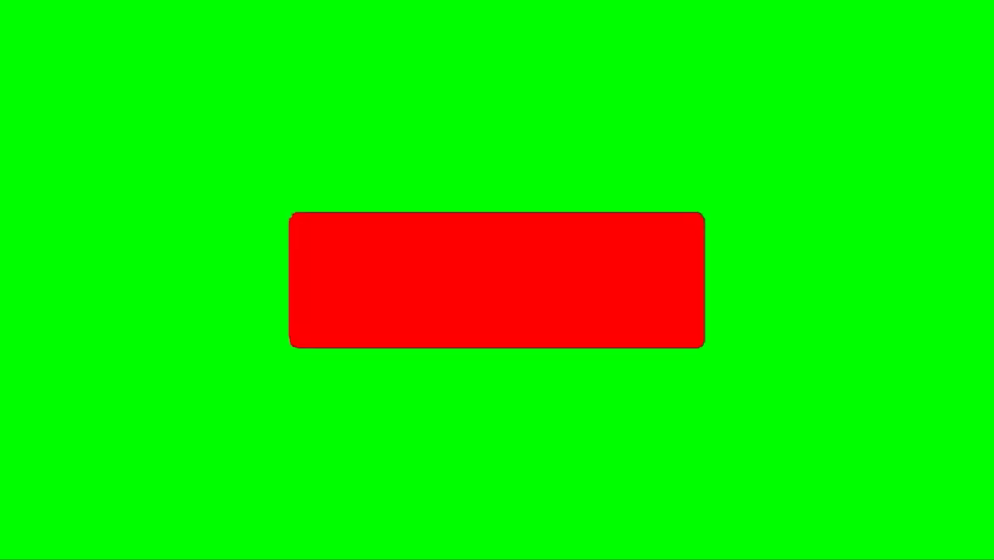